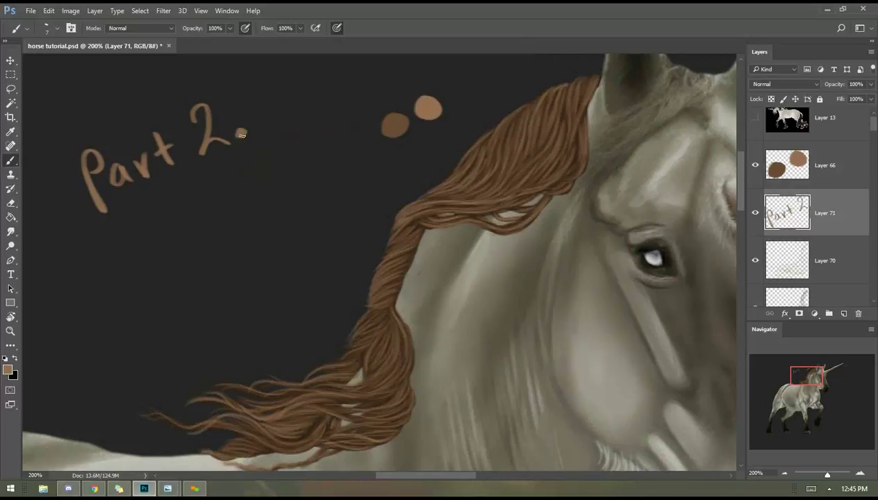
Finish the exclamation mark after the "Part 2" lettering and delete the lettering layer
mouse_move(234, 112)
mouse_down()
mouse_move(226, 87)
mouse_move(239, 78)
mouse_move(236, 106)
mouse_up()
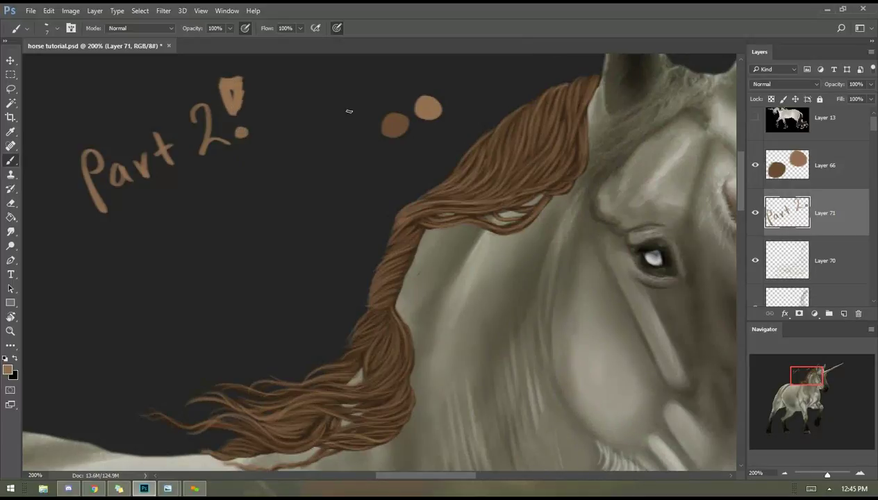
mouse_move(516, 250)
mouse_down()
mouse_move(453, 210)
mouse_move(511, 262)
mouse_up()
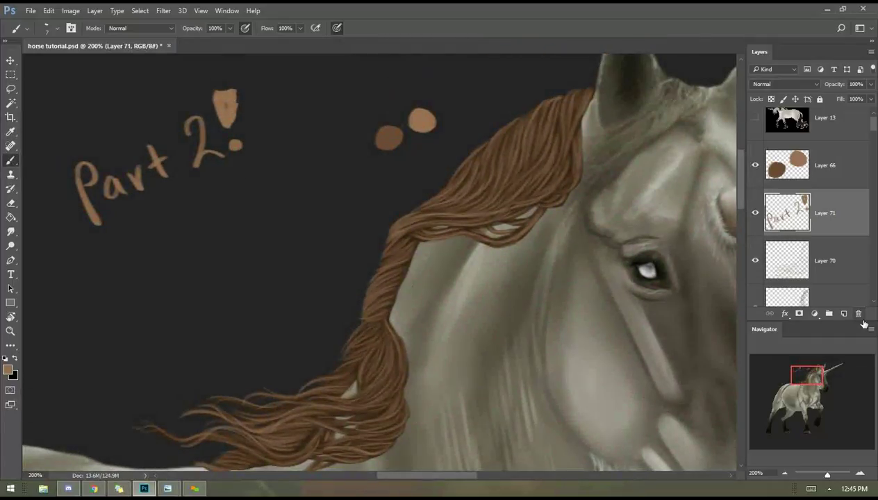
click(858, 317)
Add a new layer and paint solid black over the inner mane from beside the ear down to the lower strands
click(844, 316)
drag(467, 169, 408, 166)
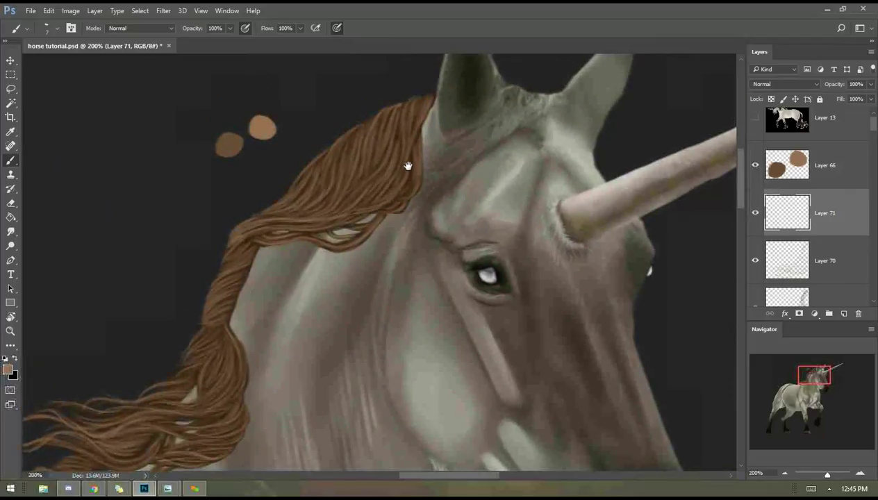
click(5, 360)
mouse_move(311, 173)
mouse_down()
mouse_move(299, 198)
mouse_move(325, 161)
mouse_move(341, 169)
mouse_up()
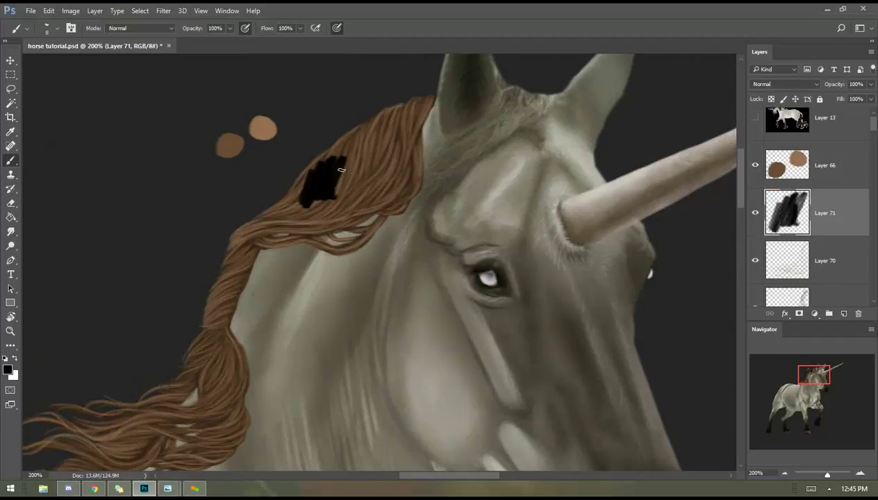
mouse_move(362, 166)
mouse_down()
mouse_move(340, 187)
mouse_move(320, 164)
mouse_move(378, 121)
mouse_move(375, 160)
mouse_move(402, 114)
mouse_move(411, 125)
mouse_move(428, 101)
mouse_move(359, 166)
mouse_move(413, 130)
mouse_move(408, 182)
mouse_move(321, 221)
mouse_move(236, 240)
mouse_move(287, 207)
mouse_move(385, 182)
mouse_move(364, 204)
mouse_move(323, 214)
mouse_move(337, 184)
mouse_move(361, 177)
mouse_move(324, 181)
mouse_move(410, 100)
mouse_up()
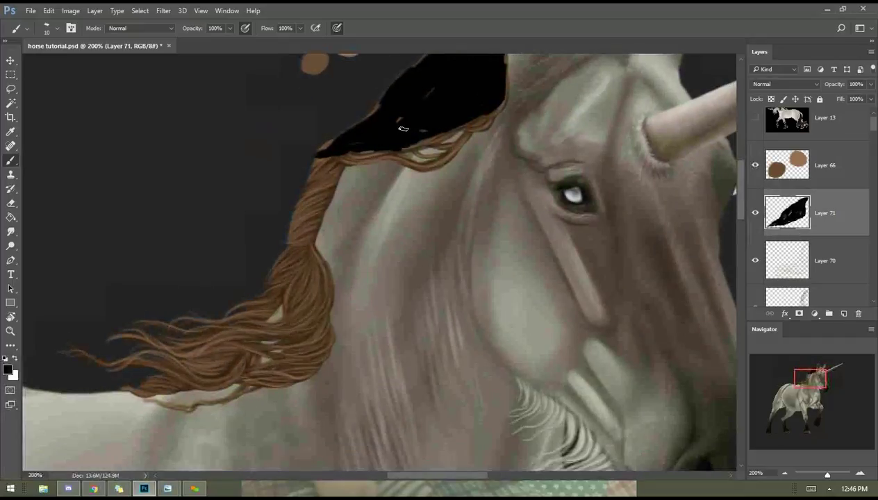
drag(492, 115, 458, 143)
mouse_move(353, 162)
mouse_down()
mouse_move(469, 123)
mouse_move(370, 150)
mouse_move(378, 141)
mouse_move(360, 125)
mouse_move(376, 125)
mouse_move(350, 177)
mouse_move(386, 123)
mouse_move(372, 148)
mouse_up()
mouse_move(357, 181)
mouse_down()
mouse_move(334, 203)
mouse_move(313, 251)
mouse_move(351, 214)
mouse_move(361, 247)
mouse_move(344, 275)
mouse_move(252, 312)
mouse_move(254, 334)
mouse_move(209, 340)
mouse_move(261, 335)
mouse_move(288, 319)
mouse_move(264, 313)
mouse_move(306, 305)
mouse_move(342, 325)
mouse_move(295, 334)
mouse_move(346, 322)
mouse_move(366, 298)
mouse_move(366, 261)
mouse_move(329, 324)
mouse_move(290, 334)
mouse_move(254, 307)
mouse_move(292, 290)
mouse_move(316, 254)
mouse_move(258, 300)
mouse_move(238, 336)
mouse_up()
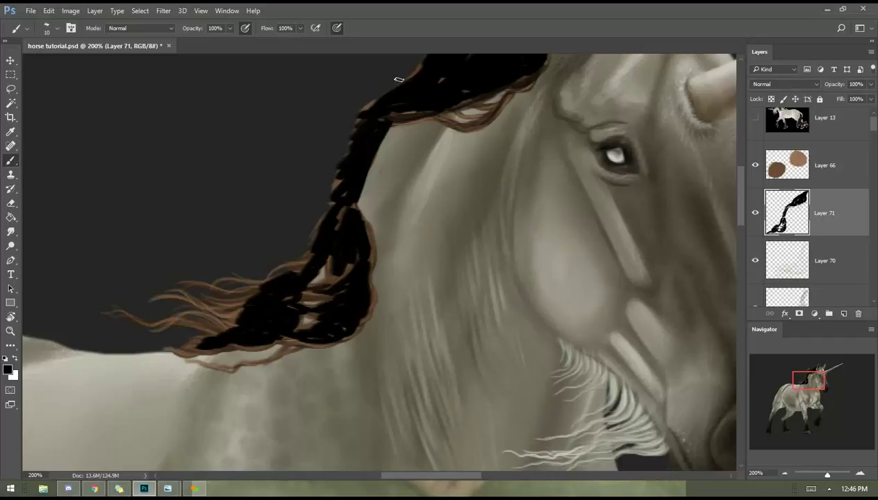
Apply a Gaussian Blur with a 4.5 pixel radius to the black mane shading
click(164, 10)
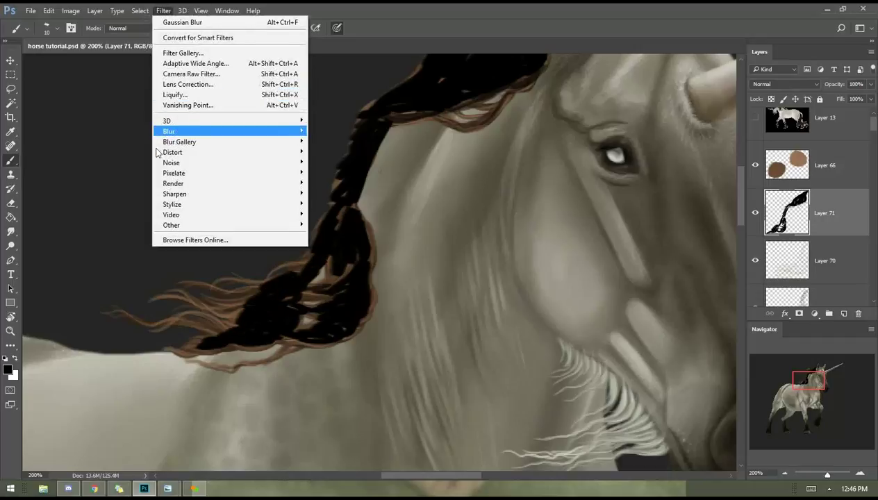
mouse_move(191, 129)
click(119, 172)
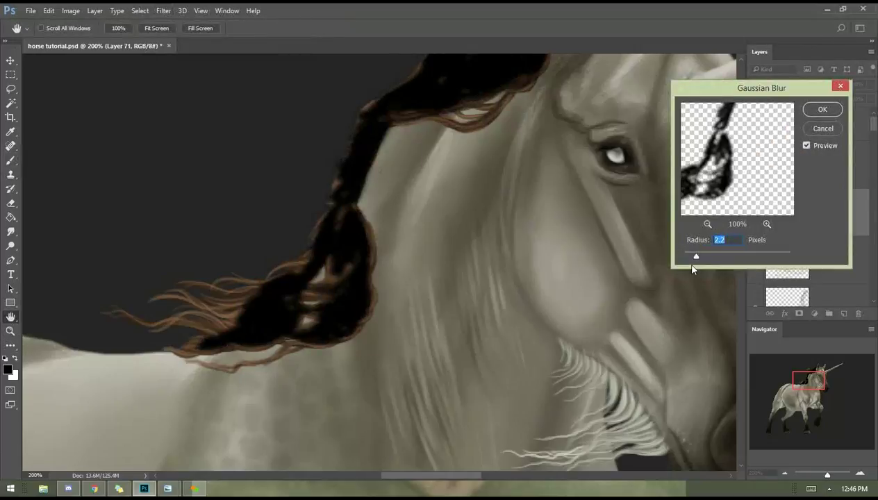
drag(704, 257, 710, 256)
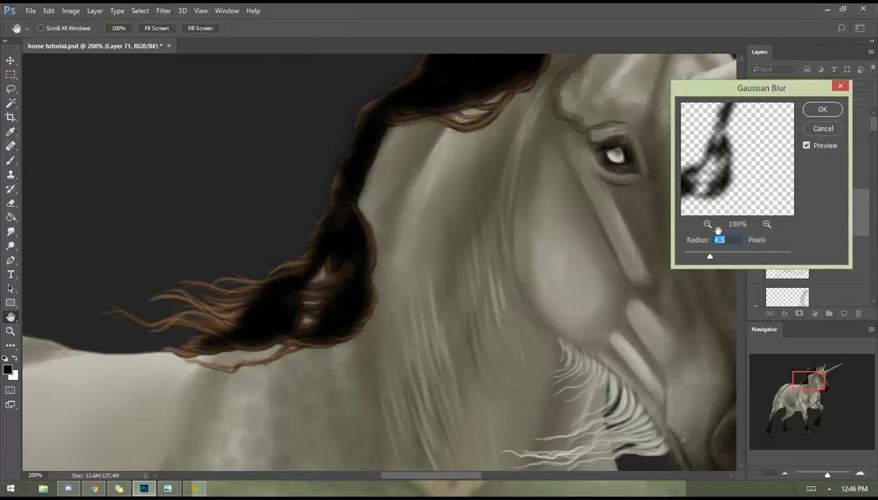
click(821, 110)
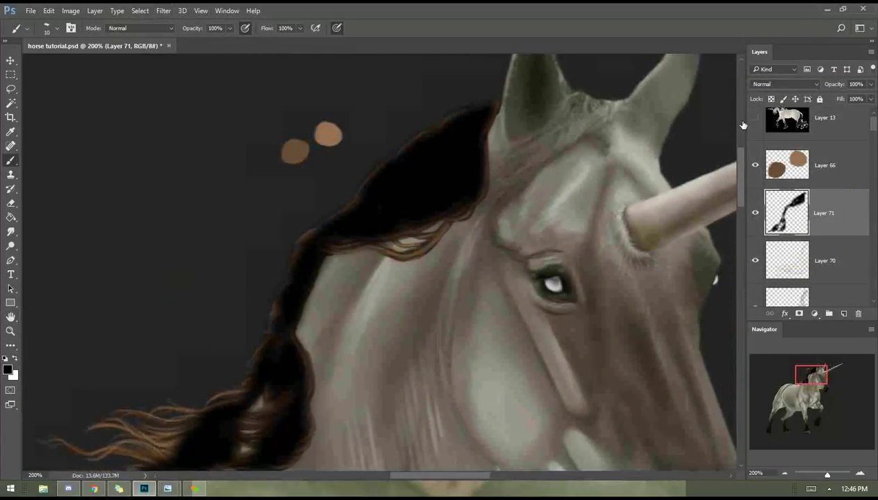
Try the Overlay blend mode at 40% opacity on the blurred shading layer
click(782, 84)
click(760, 192)
click(871, 84)
drag(868, 98, 839, 99)
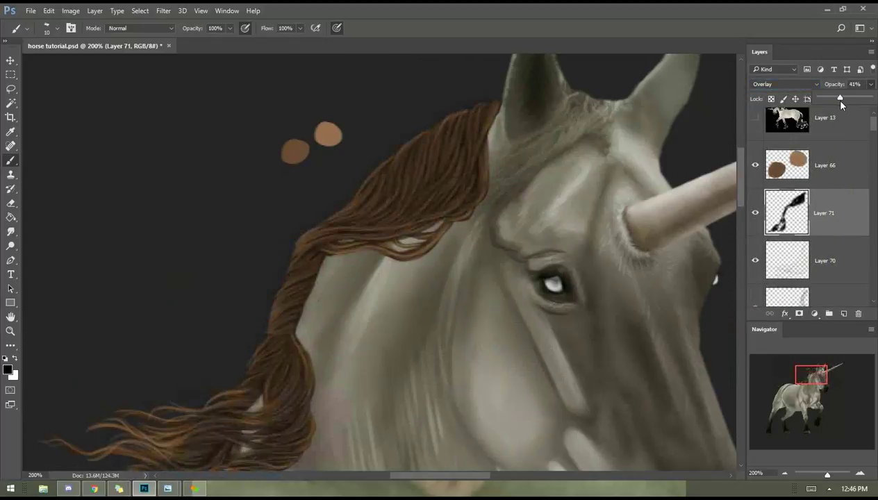
click(784, 473)
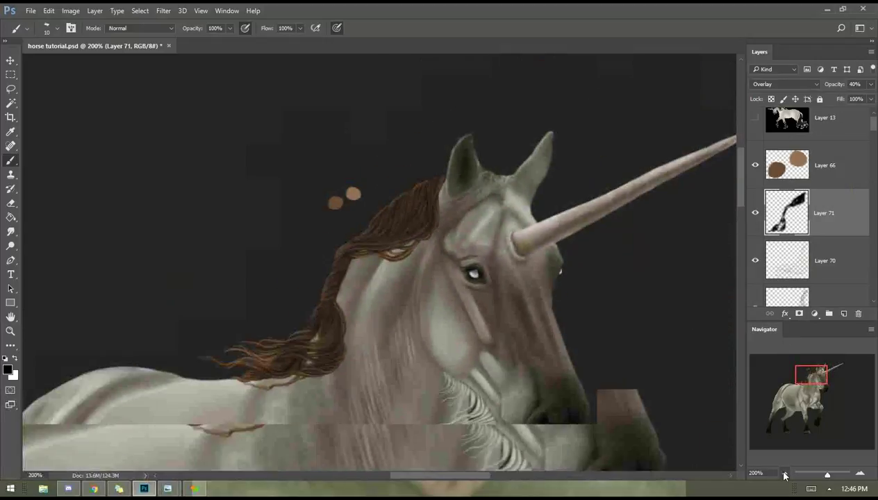
key(ctrl+minus)
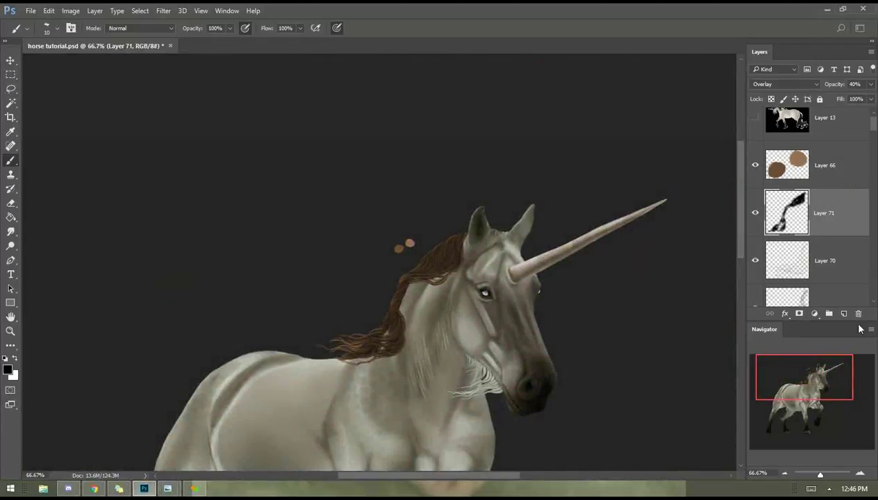
key(ctrl+plus)
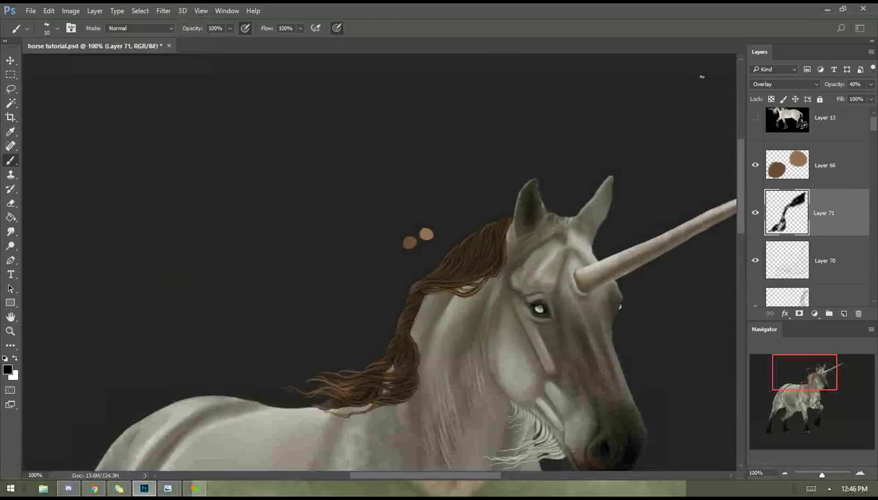
Set the shading layer's blend mode to Soft Light and its opacity to 80%
click(791, 85)
click(770, 200)
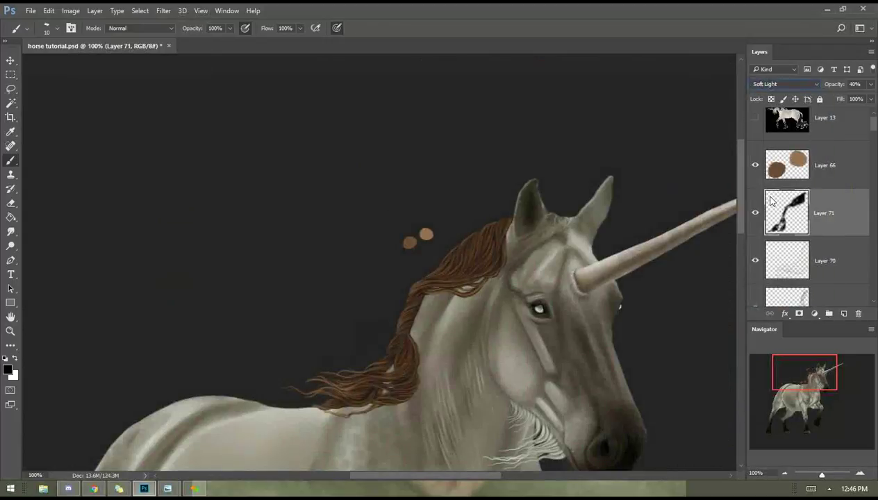
click(868, 85)
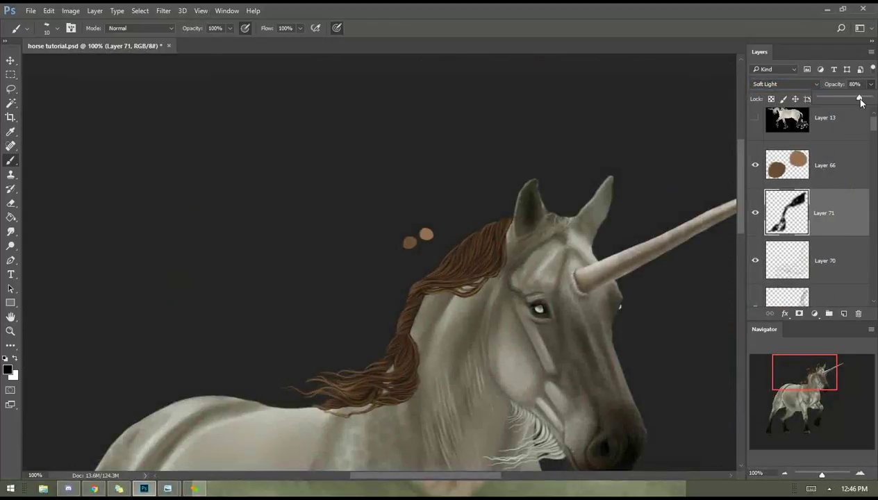
drag(861, 102, 854, 104)
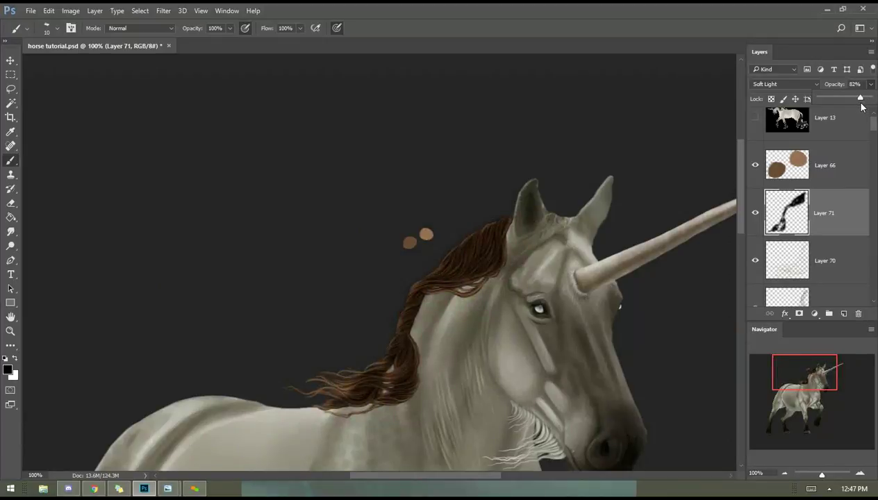
click(417, 290)
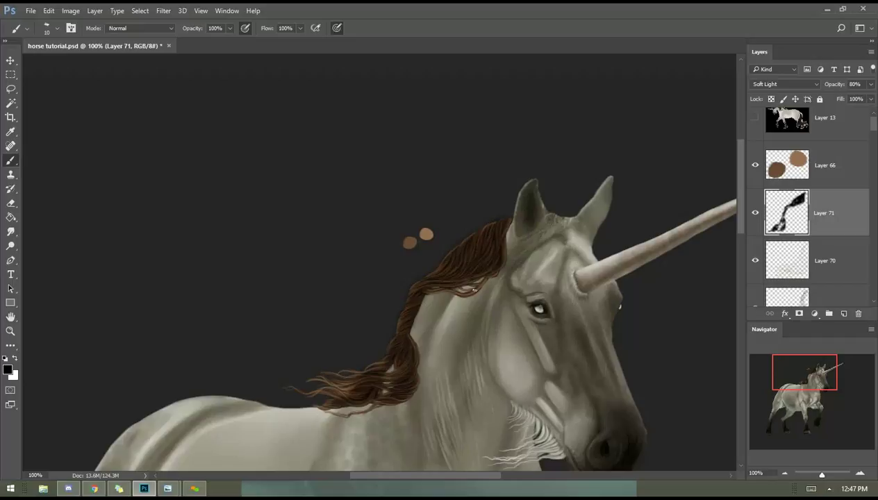
drag(476, 279, 491, 223)
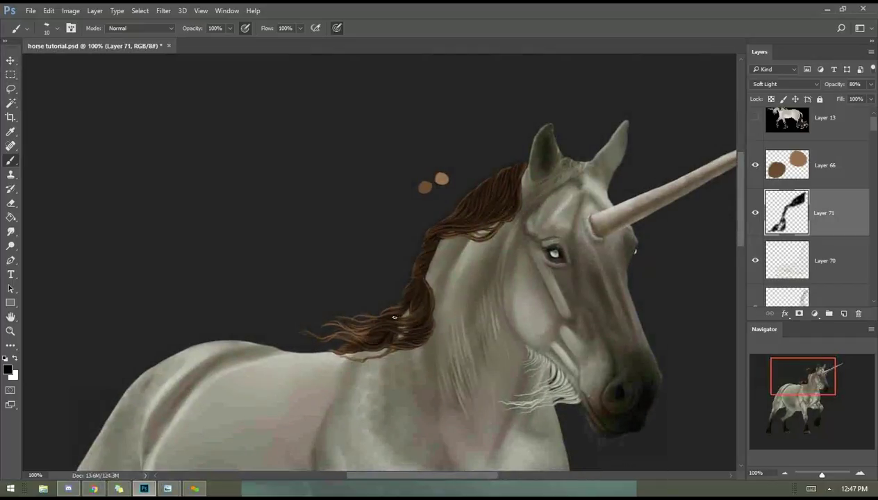
Erase the dark shading that spills past the mane's outer edge onto the background
click(10, 232)
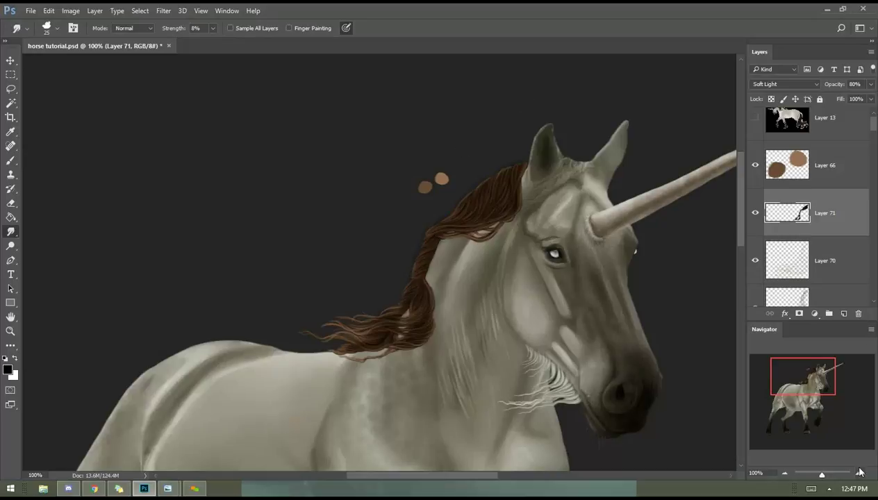
key(ctrl+plus)
key(ctrl+plus)
drag(598, 263, 394, 241)
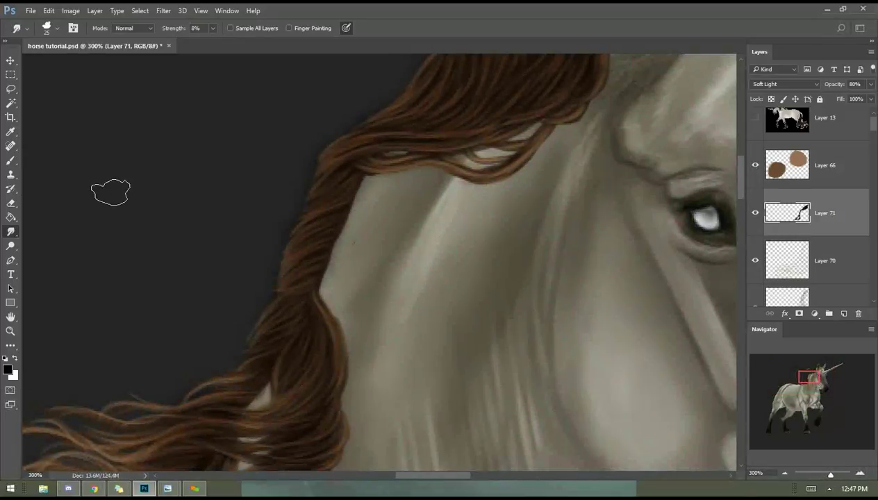
key(e)
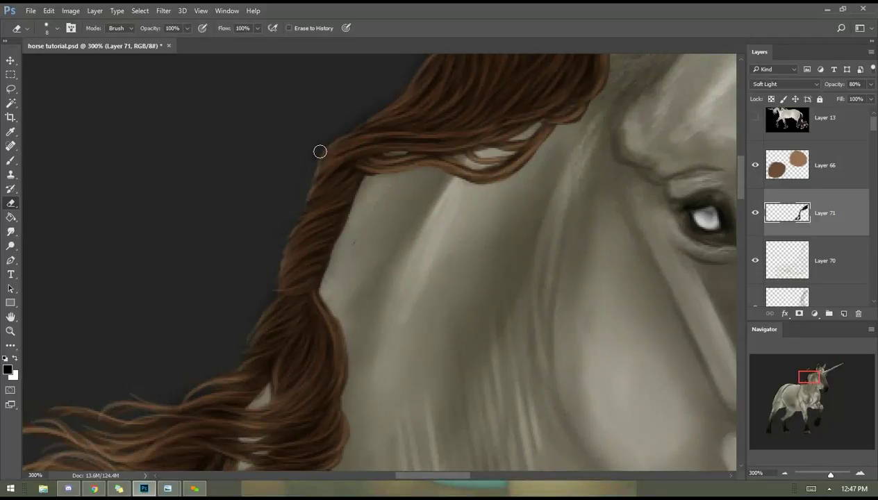
drag(400, 96, 298, 204)
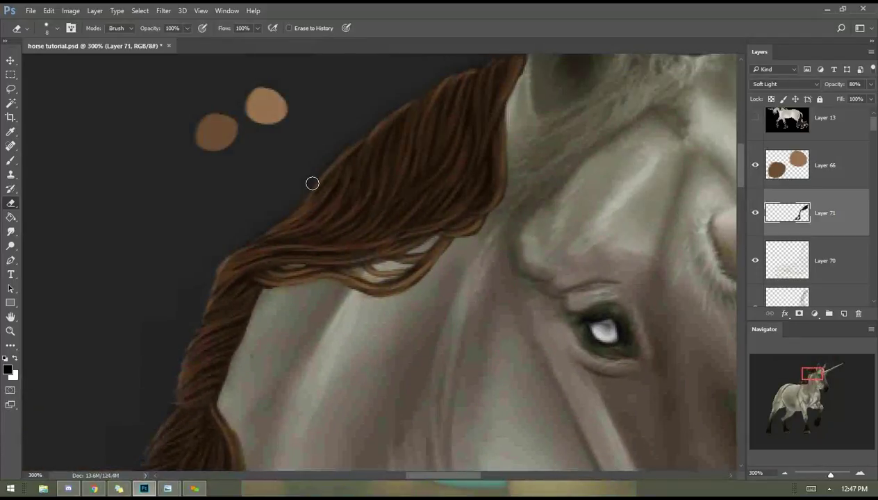
drag(410, 118, 323, 182)
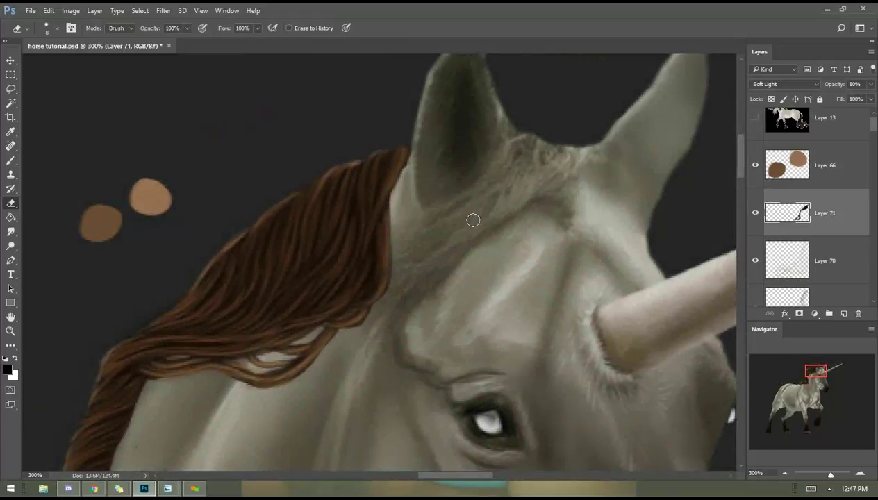
Show the Forelock group briefly to compare it with the shaded mane, and hide it again
click(785, 473)
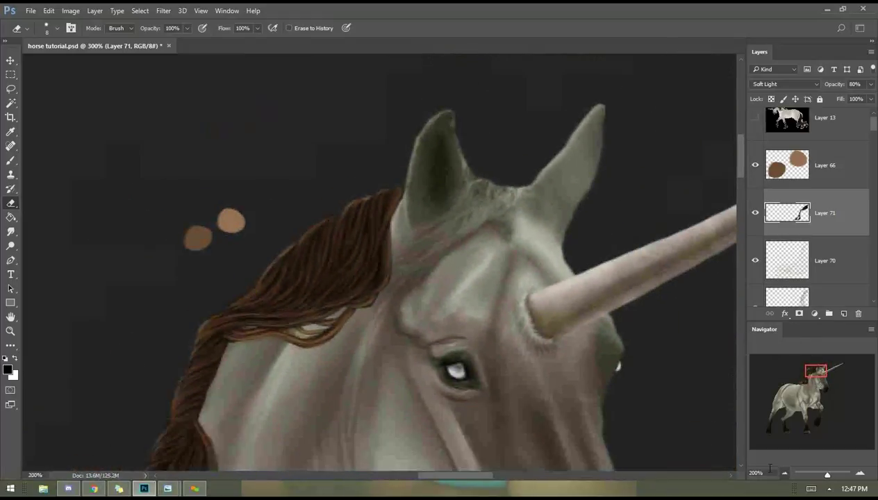
click(785, 473)
drag(294, 353, 330, 269)
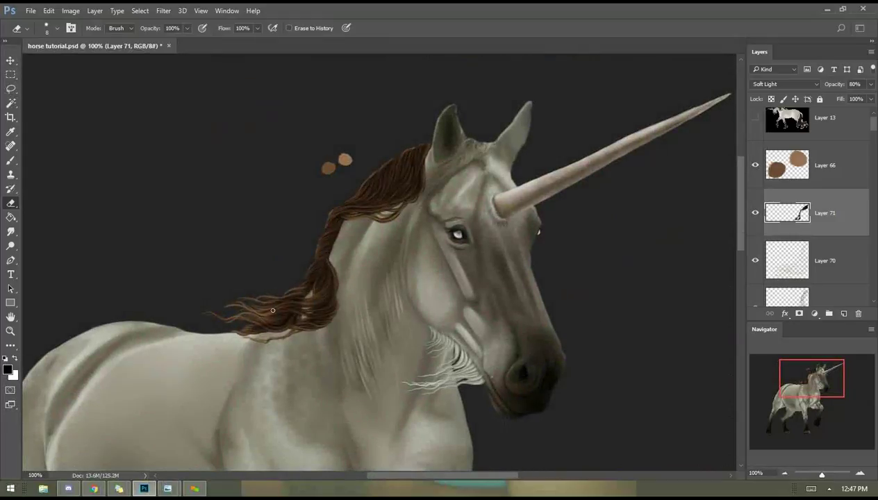
drag(498, 283, 562, 308)
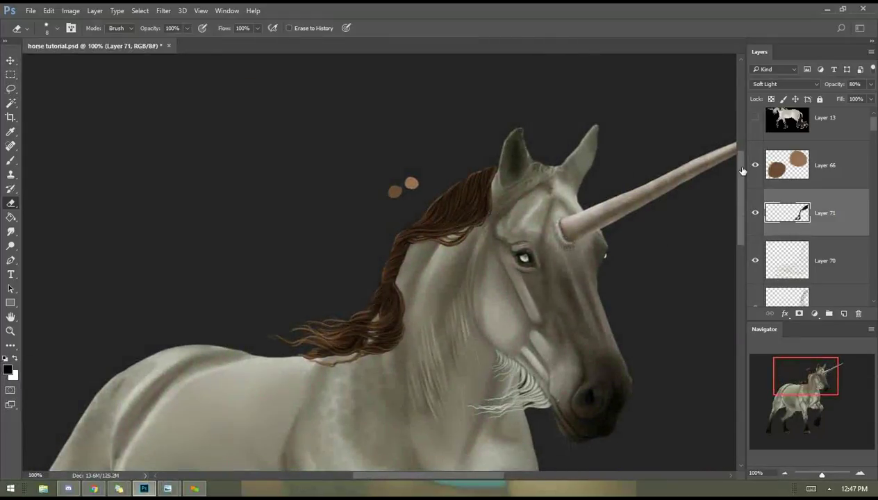
drag(875, 130, 870, 154)
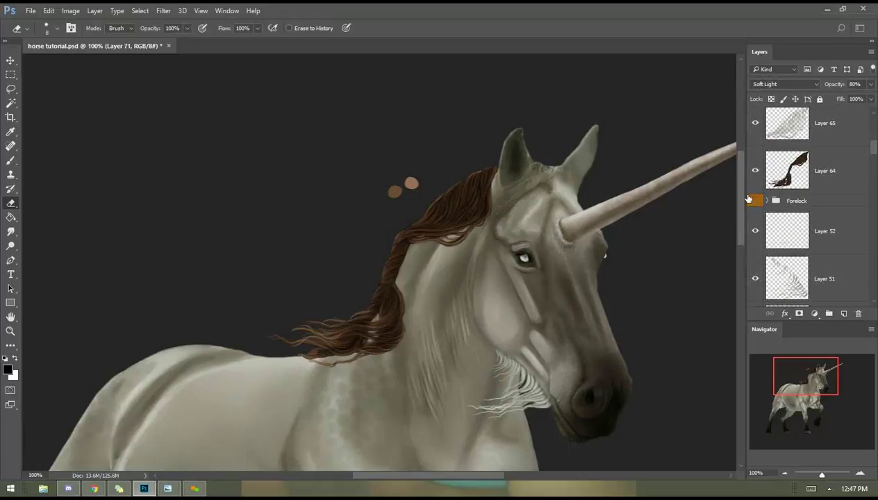
click(753, 200)
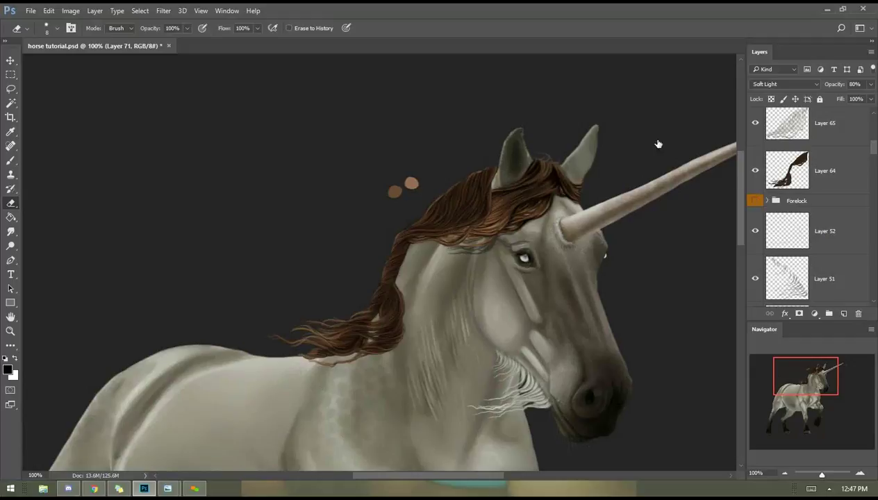
drag(544, 180, 511, 218)
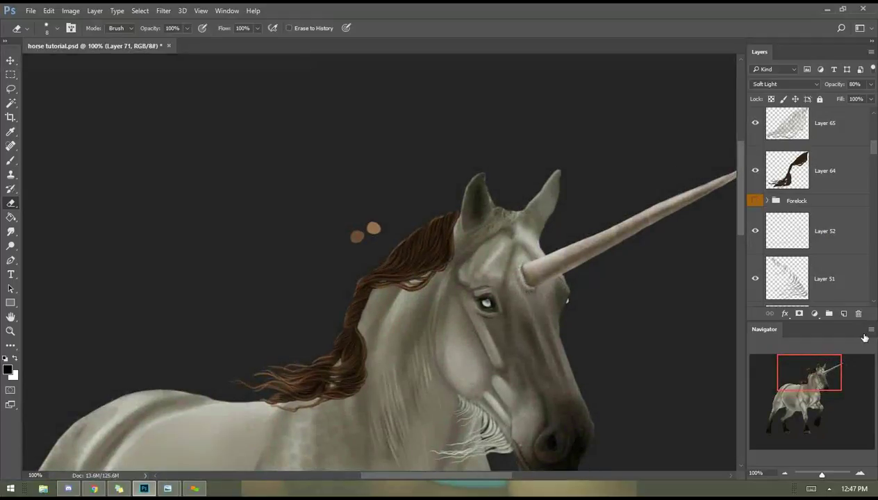
Lower the opacity of the mane shading layer to 66%
click(860, 473)
click(860, 473)
click(860, 473)
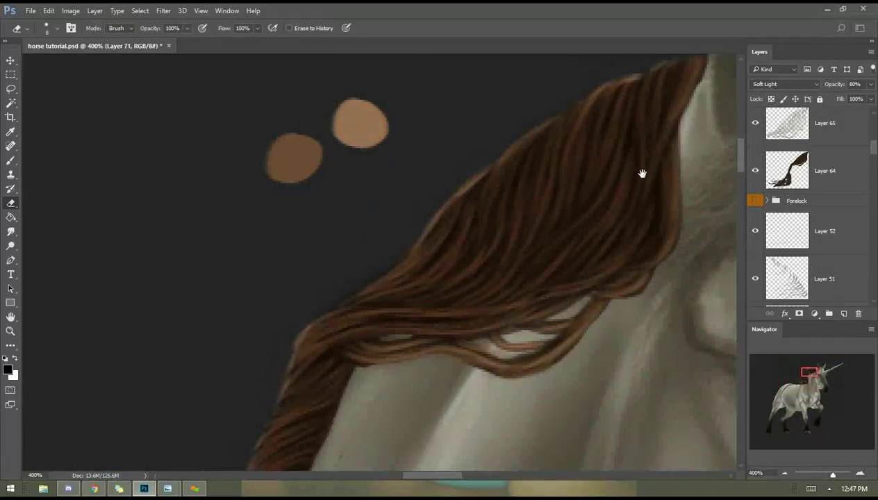
drag(642, 173, 527, 230)
mouse_move(875, 149)
mouse_down()
mouse_move(876, 122)
mouse_move(845, 99)
mouse_move(853, 102)
mouse_up()
click(871, 84)
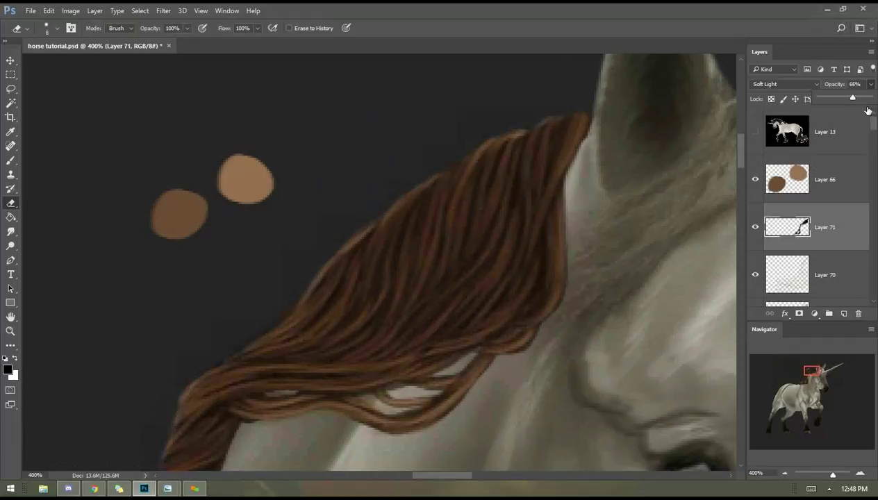
Add a new layer and brush fine black shadow strokes between the strands of the upper mane near the ear
click(845, 314)
key(b)
drag(544, 237, 573, 142)
drag(587, 98, 536, 229)
mouse_move(558, 145)
mouse_down()
mouse_move(541, 229)
mouse_move(560, 150)
mouse_move(549, 205)
mouse_up()
drag(555, 163, 541, 229)
drag(471, 289, 568, 164)
Brush fine black shadow strokes under the mane's bend, between the loose lower strands and down the twisted section
drag(533, 192, 361, 207)
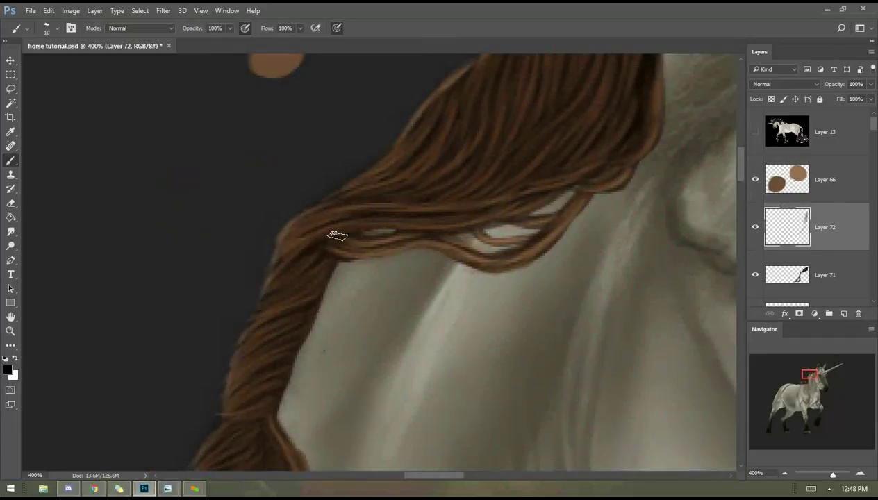
drag(333, 237, 325, 248)
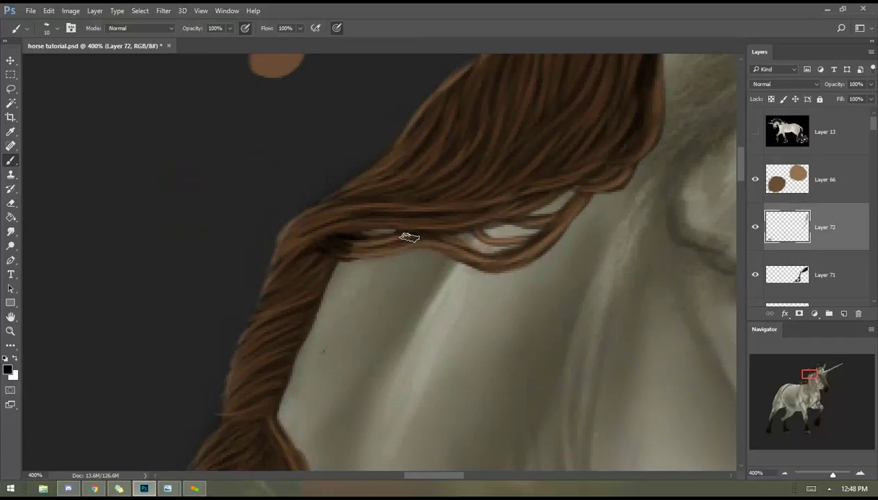
mouse_move(478, 231)
mouse_down()
mouse_move(525, 235)
mouse_move(531, 221)
mouse_move(555, 209)
mouse_up()
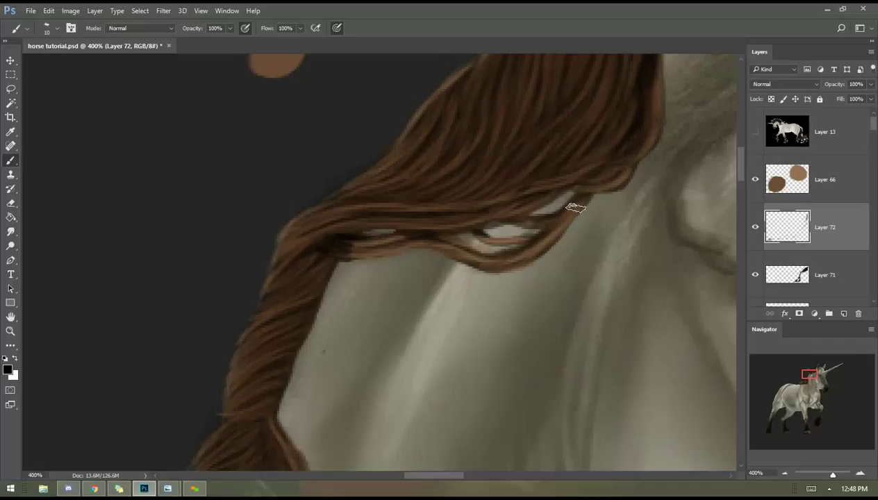
drag(549, 179, 674, 83)
mouse_move(460, 160)
mouse_down()
mouse_move(423, 182)
mouse_move(455, 162)
mouse_move(396, 234)
mouse_move(429, 225)
mouse_move(434, 214)
mouse_move(390, 260)
mouse_move(391, 278)
mouse_move(416, 251)
mouse_move(406, 270)
mouse_move(444, 152)
mouse_up()
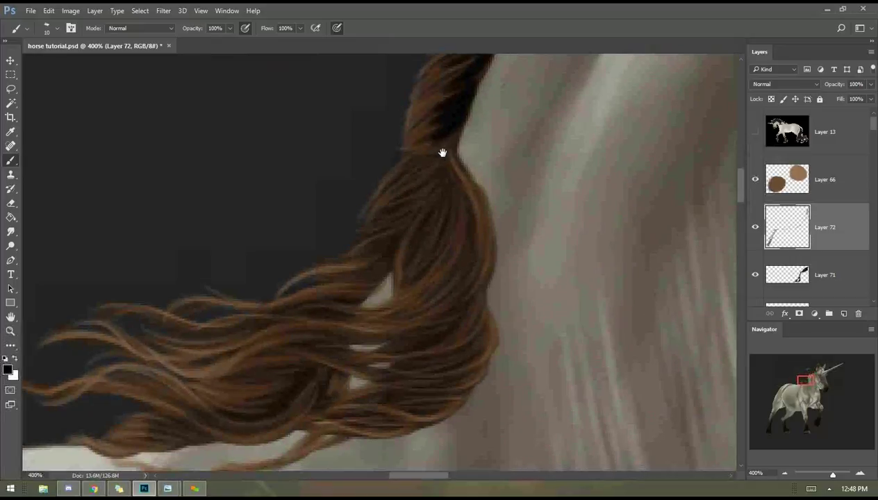
Brush fine black shadow strokes between the curved strands and flowing ends of the lower mane
mouse_move(396, 250)
mouse_down()
mouse_move(405, 221)
mouse_move(363, 279)
mouse_move(384, 265)
mouse_move(396, 233)
mouse_move(363, 247)
mouse_move(382, 236)
mouse_up()
drag(458, 241, 496, 117)
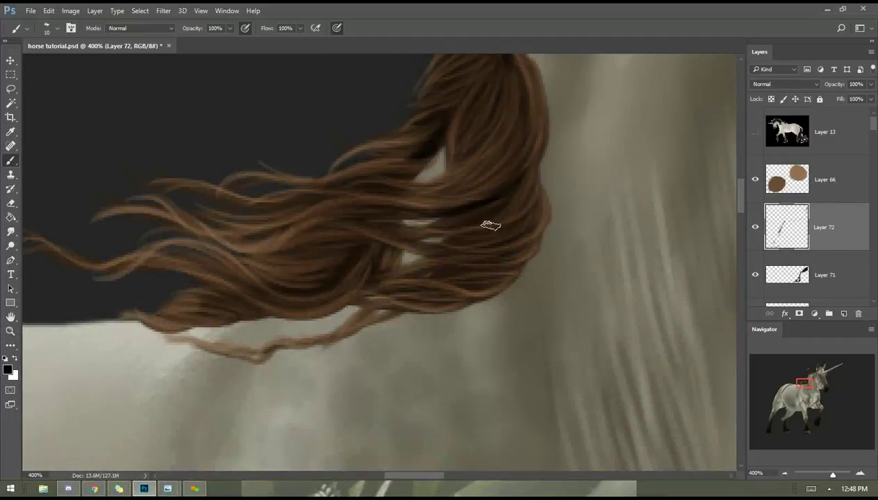
drag(487, 231, 496, 210)
mouse_move(512, 244)
mouse_down()
mouse_move(447, 258)
mouse_move(465, 268)
mouse_move(428, 282)
mouse_up()
mouse_move(478, 295)
mouse_down()
mouse_move(406, 292)
mouse_move(494, 263)
mouse_up()
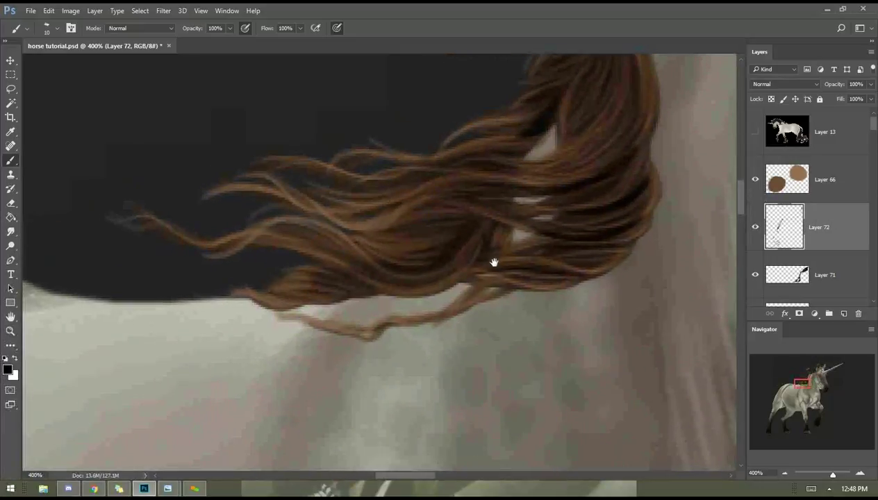
mouse_move(327, 292)
mouse_down()
mouse_move(298, 294)
mouse_move(369, 287)
mouse_up()
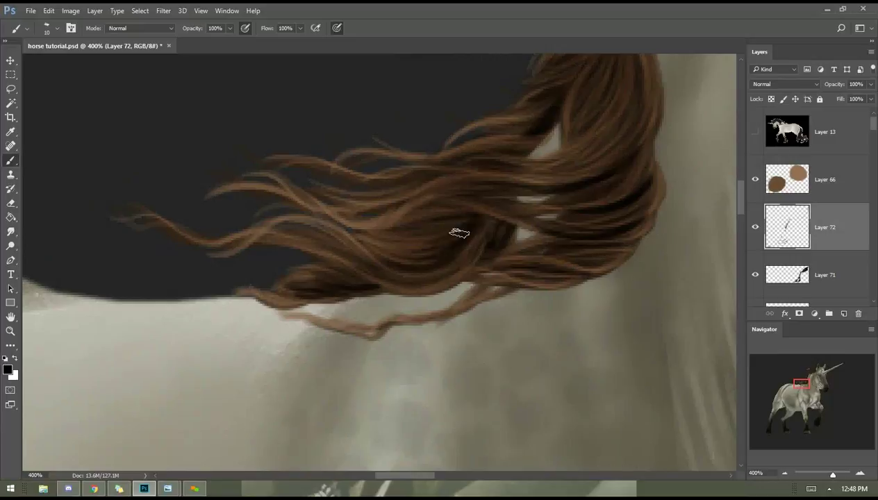
drag(574, 250, 543, 249)
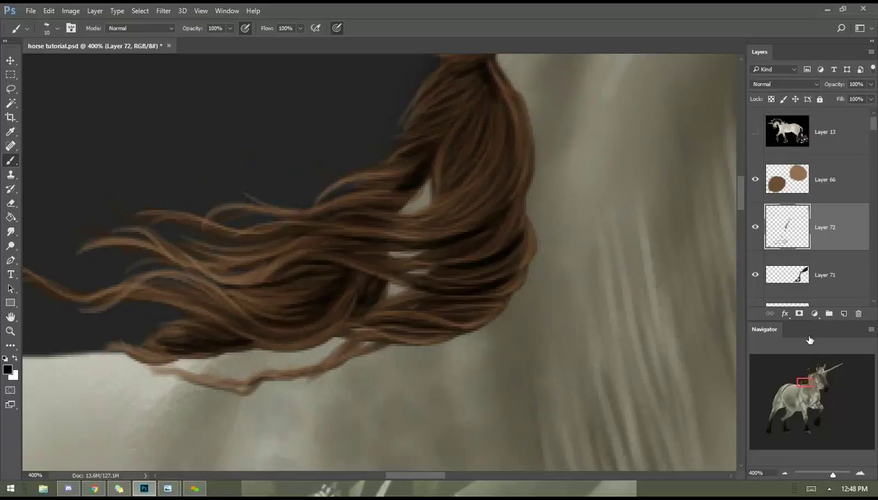
Soften the fine shadow strokes with a Gaussian Blur of 1.0 pixel radius
click(784, 473)
click(784, 473)
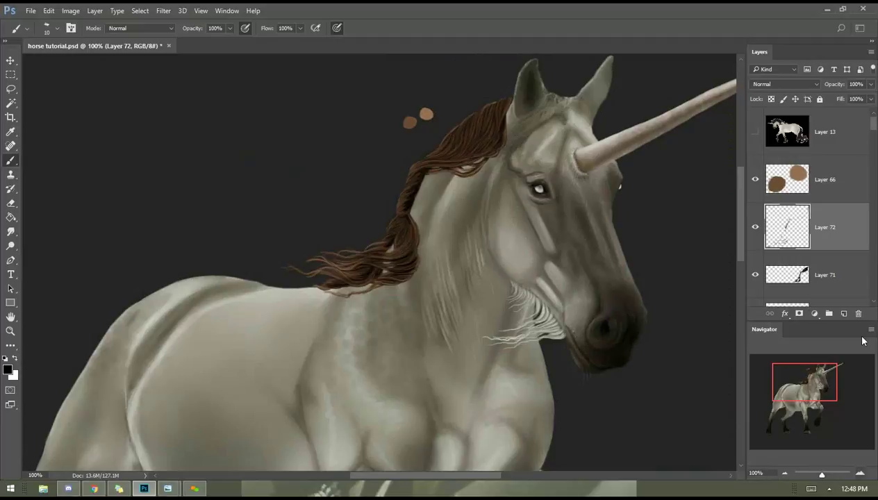
click(860, 473)
click(860, 474)
drag(618, 203, 618, 249)
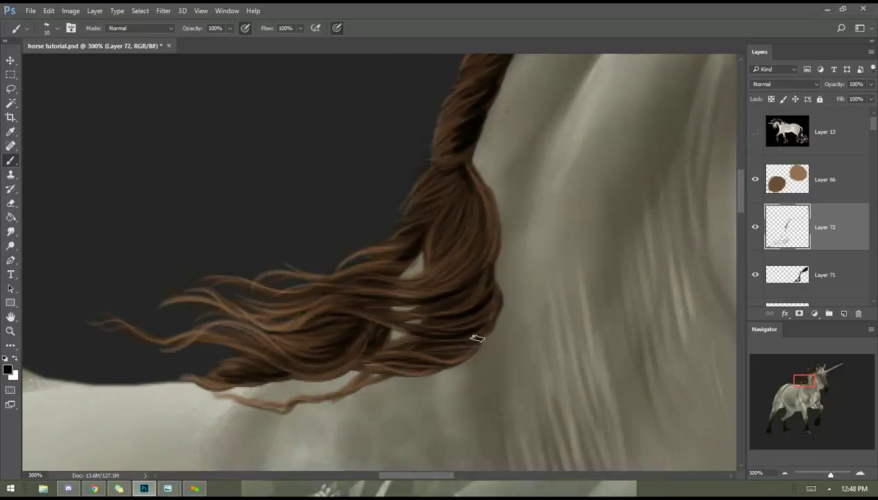
drag(499, 247, 496, 275)
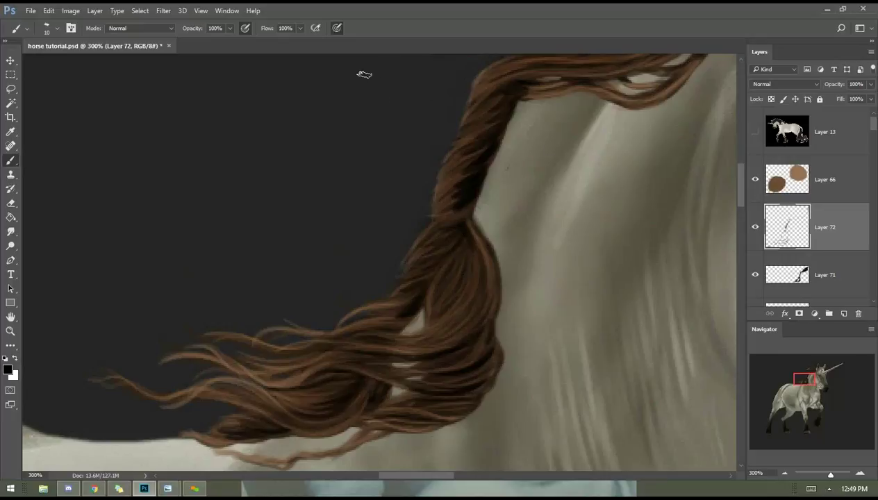
click(166, 12)
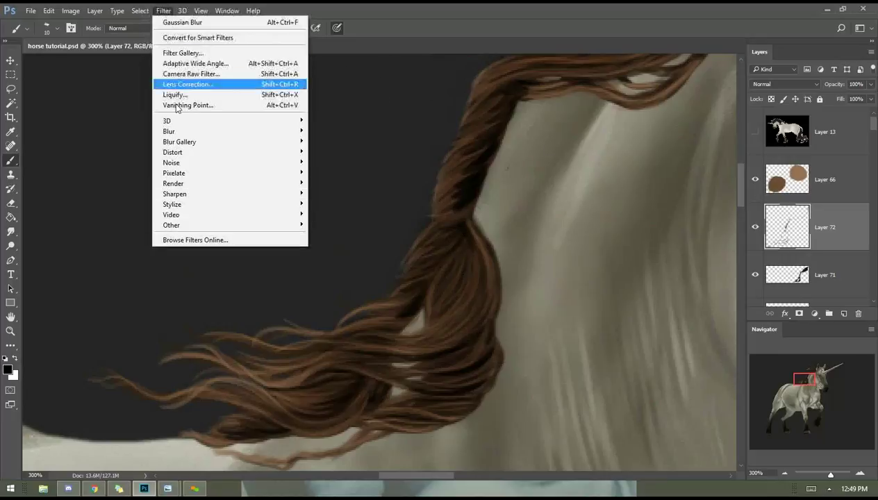
mouse_move(176, 131)
click(148, 167)
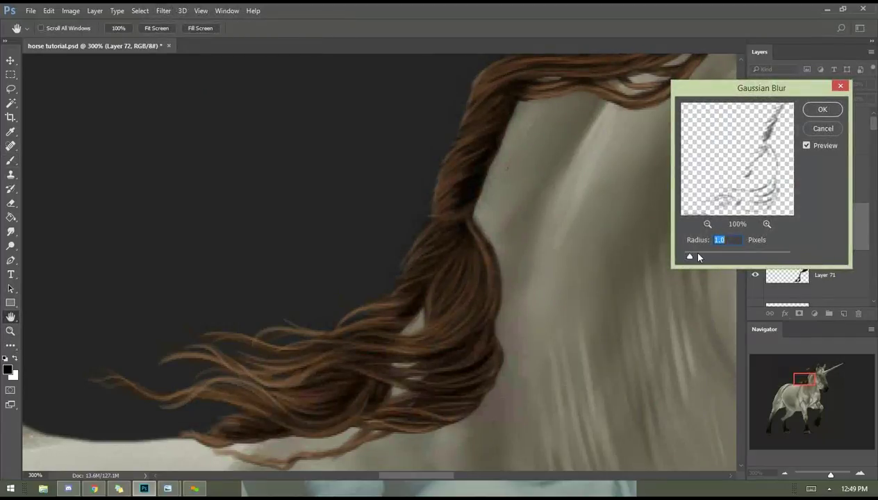
click(819, 111)
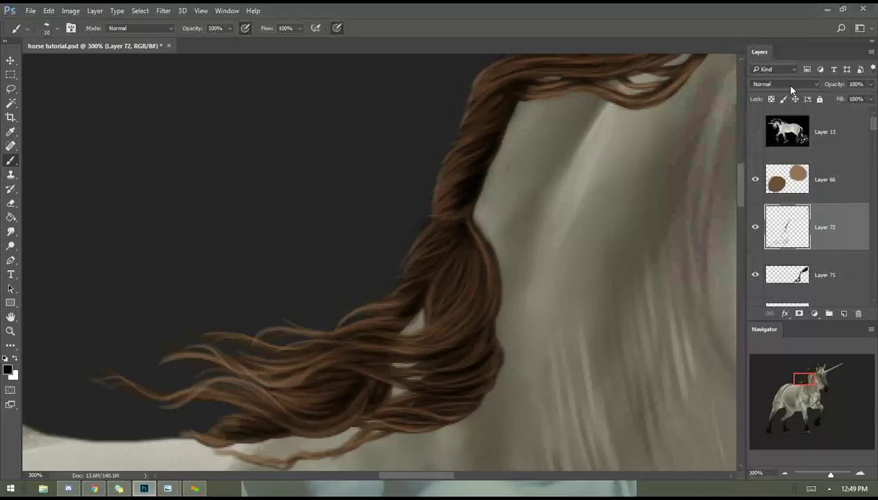
Set the fine shadow layer's blend mode to Soft Light and its opacity to 77%
click(871, 84)
click(791, 84)
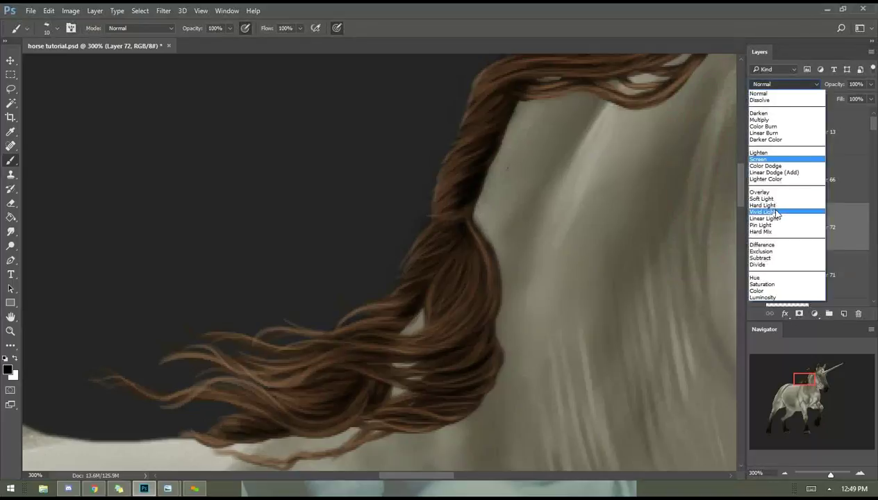
click(771, 198)
click(864, 98)
drag(827, 102, 859, 108)
Examine the softened mane shadows against the whole unicorn and up close
click(787, 340)
click(785, 473)
click(785, 473)
click(785, 473)
mouse_move(543, 178)
mouse_down()
mouse_move(539, 204)
mouse_move(559, 198)
mouse_move(560, 171)
mouse_up()
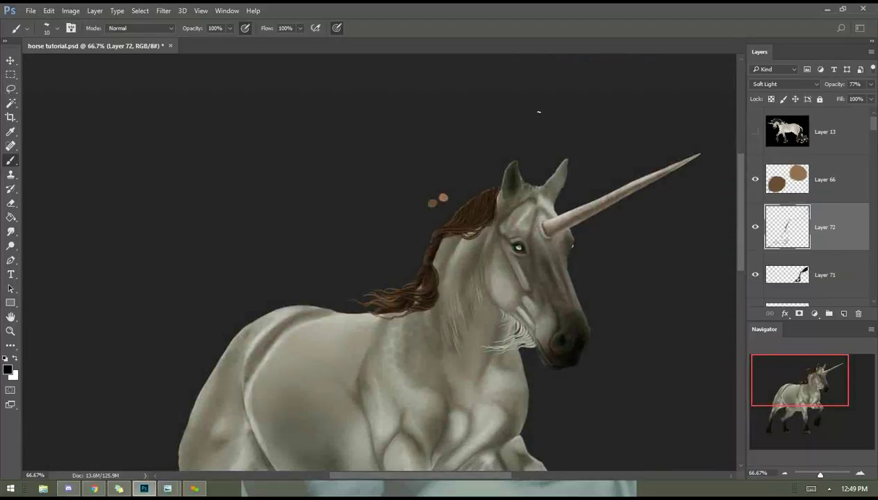
click(860, 474)
click(860, 474)
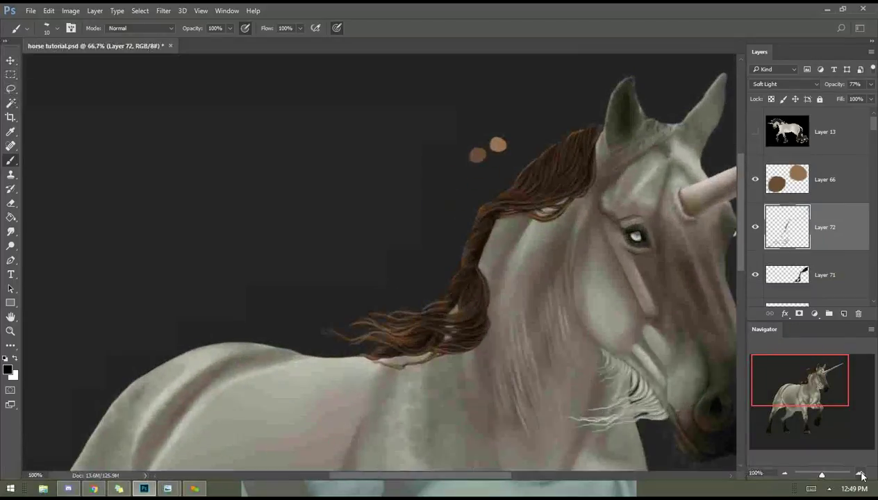
click(860, 474)
drag(658, 304, 500, 202)
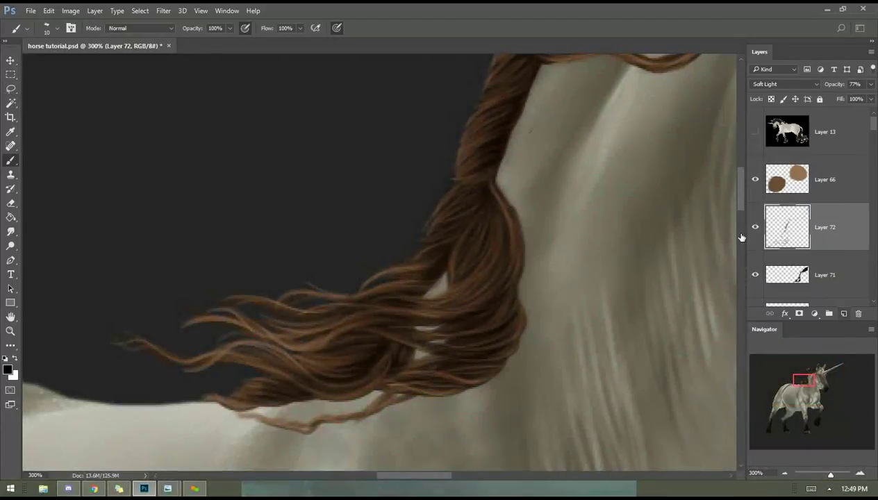
Add a new layer, switch the brush color to white, and paint highlight strokes along the outer edge of the twisted mane section
key(ctrl+shift+alt+n)
click(15, 358)
mouse_move(493, 131)
mouse_down()
mouse_move(462, 180)
mouse_move(443, 192)
mouse_move(426, 246)
mouse_move(463, 169)
mouse_move(463, 141)
mouse_move(497, 91)
mouse_up()
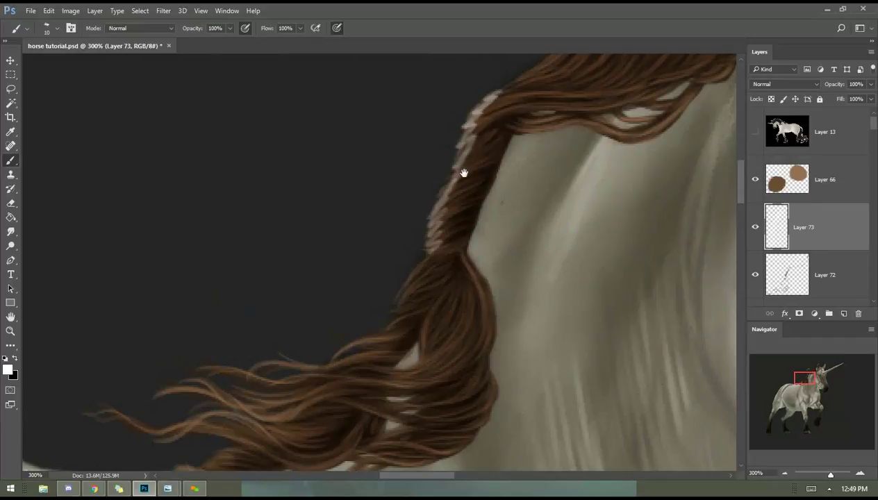
drag(457, 218, 468, 145)
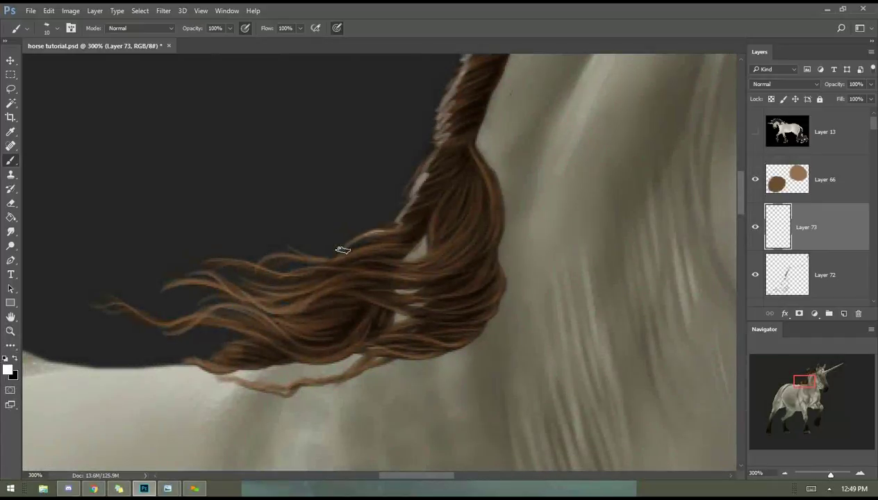
drag(350, 244, 532, 197)
Brush white highlight strokes along the curved strands of the lower mane below the twist
drag(524, 121, 512, 162)
drag(536, 132, 499, 206)
mouse_move(551, 167)
mouse_down()
mouse_move(493, 235)
mouse_move(551, 217)
mouse_move(470, 262)
mouse_up()
mouse_move(513, 282)
mouse_down()
mouse_move(422, 277)
mouse_move(438, 281)
mouse_move(441, 259)
mouse_move(378, 295)
mouse_move(275, 262)
mouse_up()
Brush white highlight strokes along the flowing ends of the lower mane
drag(371, 295, 272, 259)
mouse_move(337, 285)
mouse_down()
mouse_move(277, 250)
mouse_move(380, 271)
mouse_move(360, 264)
mouse_up()
mouse_move(412, 269)
mouse_down()
mouse_move(360, 274)
mouse_move(366, 282)
mouse_up()
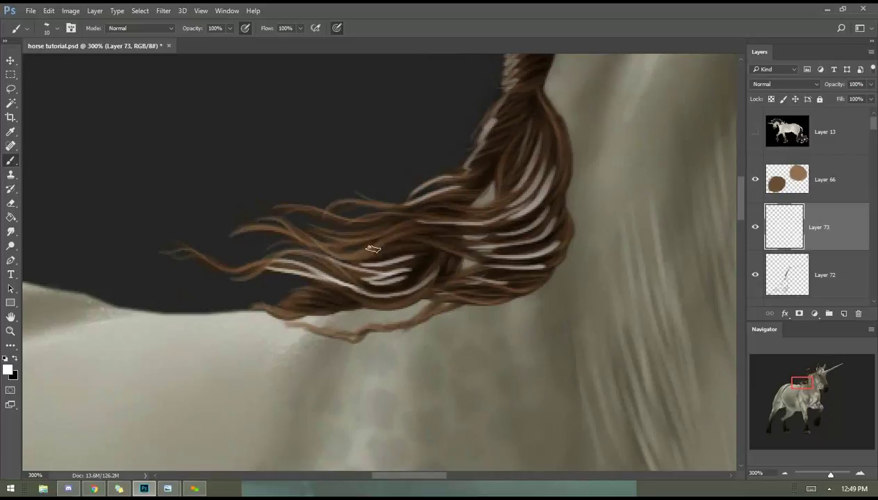
drag(364, 248, 301, 236)
drag(336, 238, 408, 223)
mouse_move(328, 294)
mouse_down()
mouse_move(296, 289)
mouse_move(284, 301)
mouse_up()
Brush long white highlight strokes down the upper mane's strands near the ear and along its edge beside the face
drag(390, 268, 261, 438)
drag(474, 143, 366, 269)
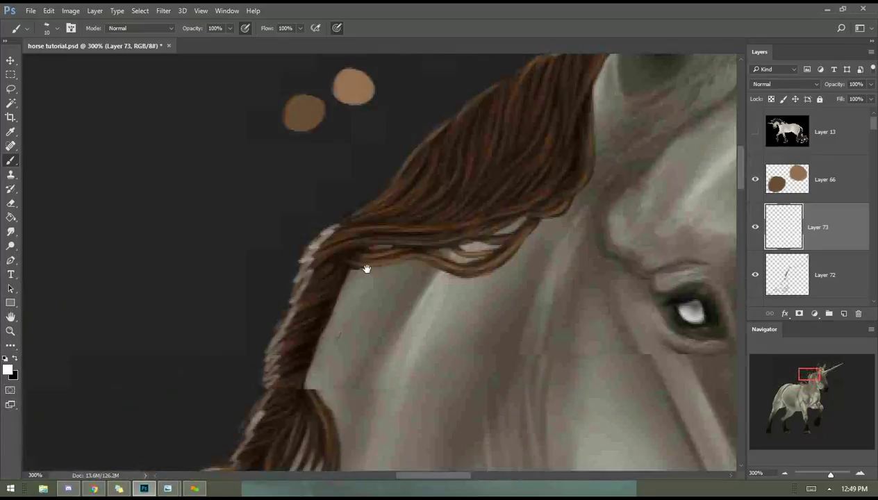
mouse_move(564, 58)
mouse_down()
mouse_move(518, 182)
mouse_move(489, 208)
mouse_up()
mouse_move(506, 178)
mouse_down()
mouse_move(501, 210)
mouse_move(479, 201)
mouse_move(494, 188)
mouse_move(459, 237)
mouse_up()
mouse_move(464, 200)
mouse_down()
mouse_move(446, 233)
mouse_move(440, 215)
mouse_move(407, 268)
mouse_move(376, 294)
mouse_move(380, 264)
mouse_move(359, 299)
mouse_up()
mouse_move(509, 186)
mouse_down()
mouse_move(486, 240)
mouse_move(448, 261)
mouse_up()
mouse_move(476, 201)
mouse_down()
mouse_move(444, 277)
mouse_move(407, 293)
mouse_move(396, 313)
mouse_up()
drag(407, 241, 387, 299)
mouse_move(537, 167)
mouse_down()
mouse_move(510, 201)
mouse_move(508, 210)
mouse_move(531, 194)
mouse_move(532, 223)
mouse_move(517, 226)
mouse_move(544, 192)
mouse_move(503, 279)
mouse_up()
drag(543, 229, 530, 291)
mouse_move(543, 245)
mouse_down()
mouse_move(498, 322)
mouse_move(551, 209)
mouse_move(619, 100)
mouse_up()
Brush white highlights along the long strands at the upper mane's base and fill in more along its outer edge
drag(334, 259, 459, 241)
drag(383, 246, 481, 244)
mouse_move(378, 227)
mouse_down()
mouse_move(431, 174)
mouse_move(465, 198)
mouse_up()
drag(407, 235, 472, 171)
mouse_move(383, 222)
mouse_down()
mouse_move(432, 195)
mouse_move(465, 148)
mouse_up()
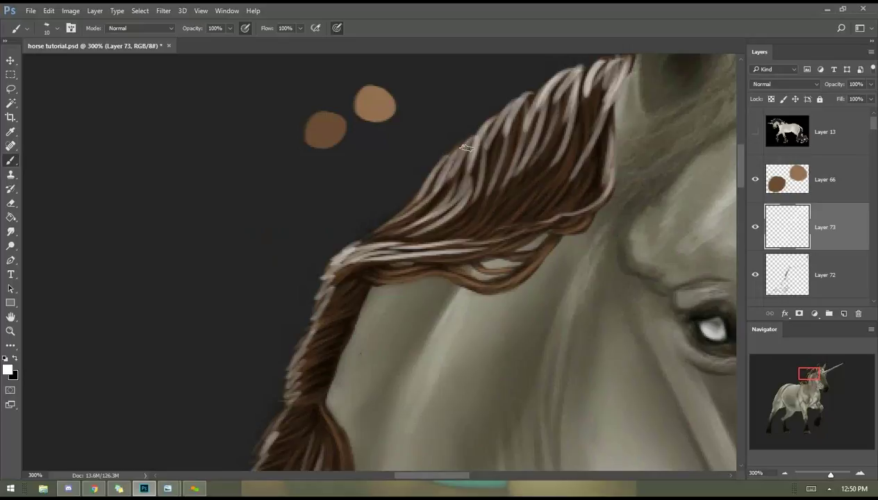
drag(421, 187, 523, 98)
mouse_move(490, 159)
mouse_down()
mouse_move(549, 90)
mouse_move(532, 102)
mouse_move(570, 71)
mouse_up()
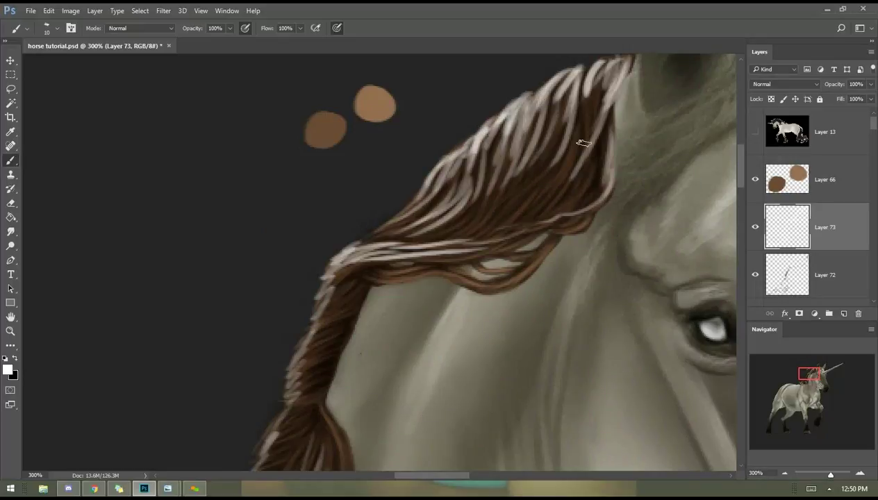
Add white highlight strokes to the loose strands hanging below the upper mane
drag(543, 238, 471, 275)
drag(522, 257, 425, 271)
drag(394, 238, 442, 196)
drag(406, 259, 384, 314)
Add further white highlights to the twisted section and the curved strands of the lower mane
mouse_move(444, 368)
mouse_down()
mouse_move(506, 231)
mouse_move(464, 284)
mouse_up()
mouse_move(484, 196)
mouse_down()
mouse_move(493, 220)
mouse_move(504, 278)
mouse_up()
drag(489, 247, 486, 300)
drag(503, 260, 504, 314)
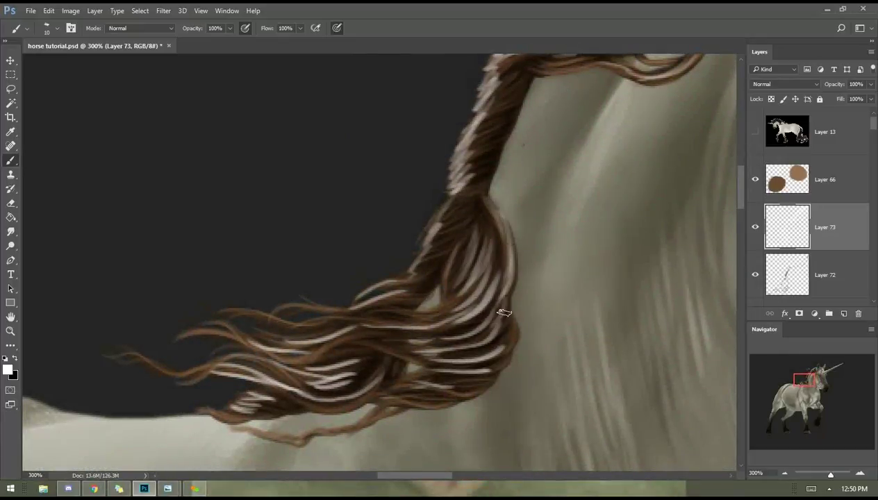
mouse_move(448, 312)
mouse_down()
mouse_move(344, 305)
mouse_move(374, 324)
mouse_move(356, 332)
mouse_move(299, 322)
mouse_up()
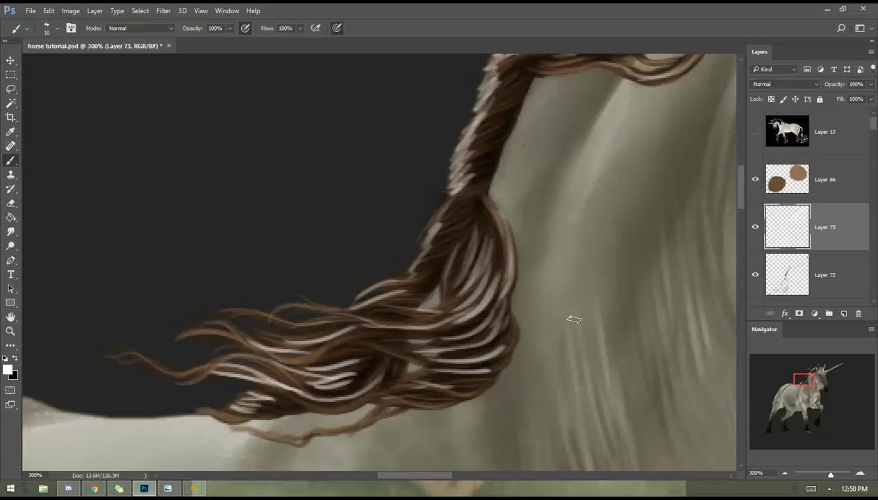
Apply a Gaussian Blur of 1.0 pixel radius to the white highlight layer and set its blend mode to Soft Light
click(786, 472)
drag(580, 212, 511, 263)
click(163, 10)
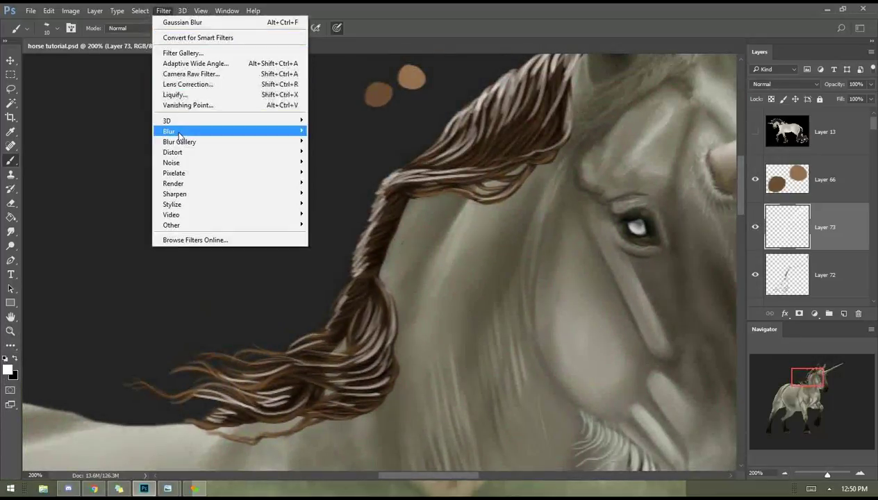
mouse_move(176, 129)
click(117, 182)
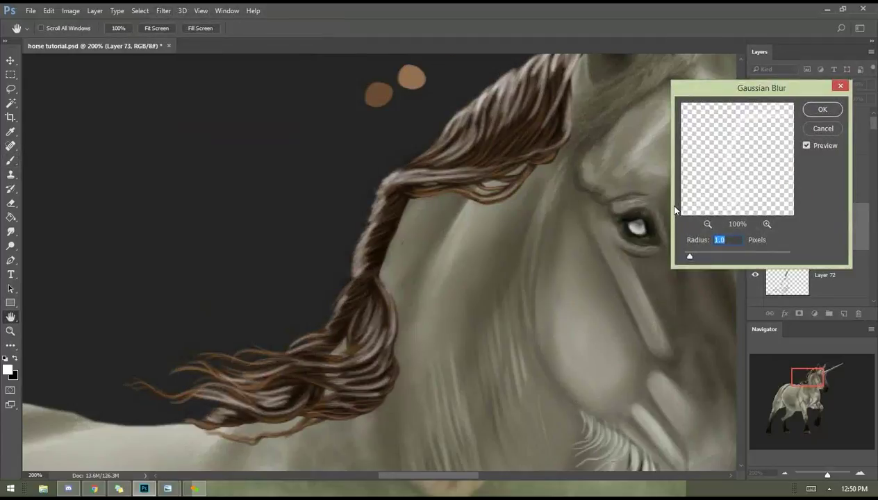
click(823, 110)
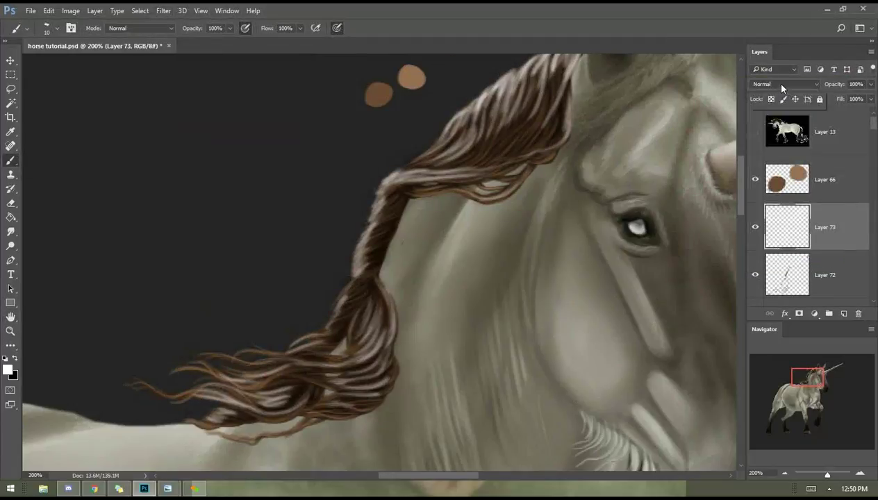
click(771, 84)
click(766, 200)
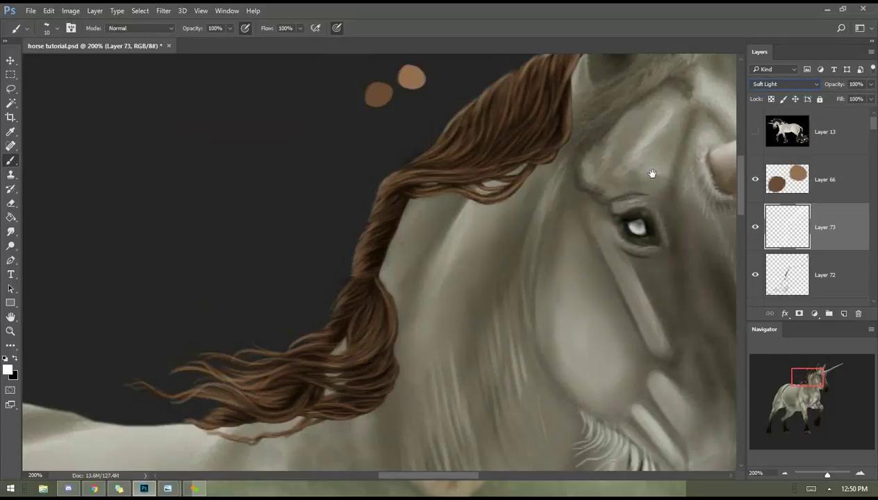
Examine the highlighted mane against the whole unicorn and inspect the upper mane's strands up close
key(ctrl+minus)
key(ctrl+minus)
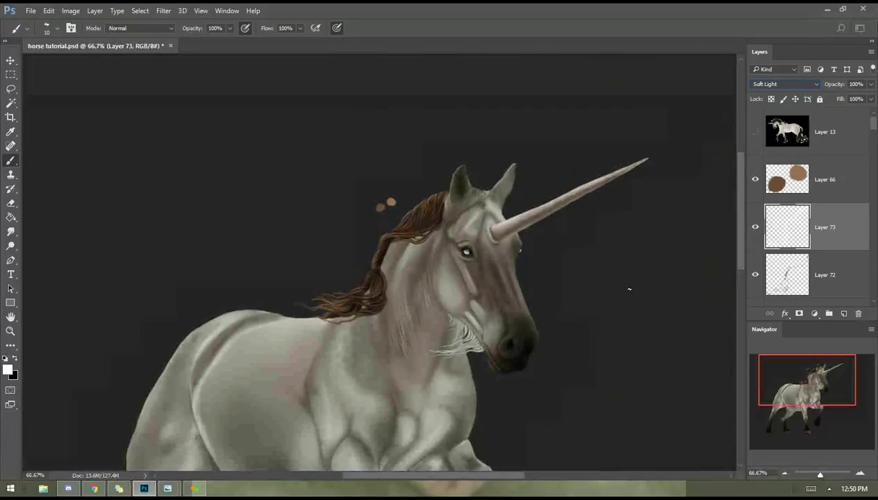
drag(567, 283, 668, 268)
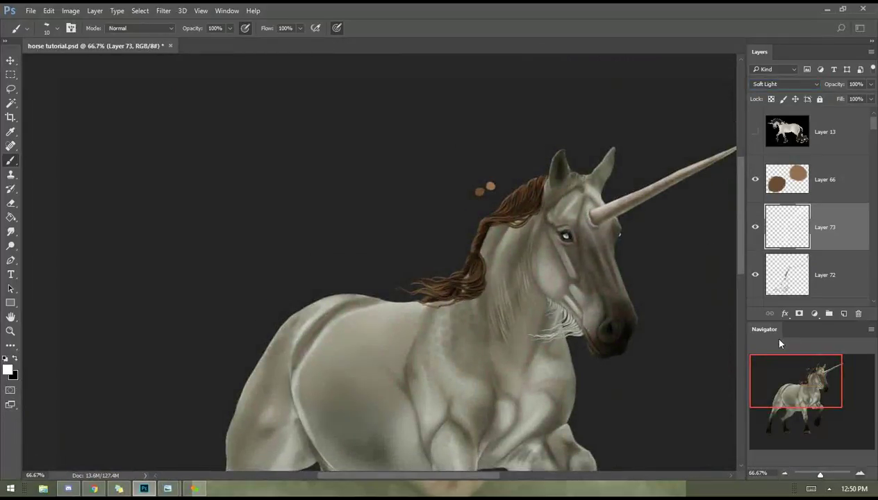
click(860, 474)
drag(666, 196, 628, 227)
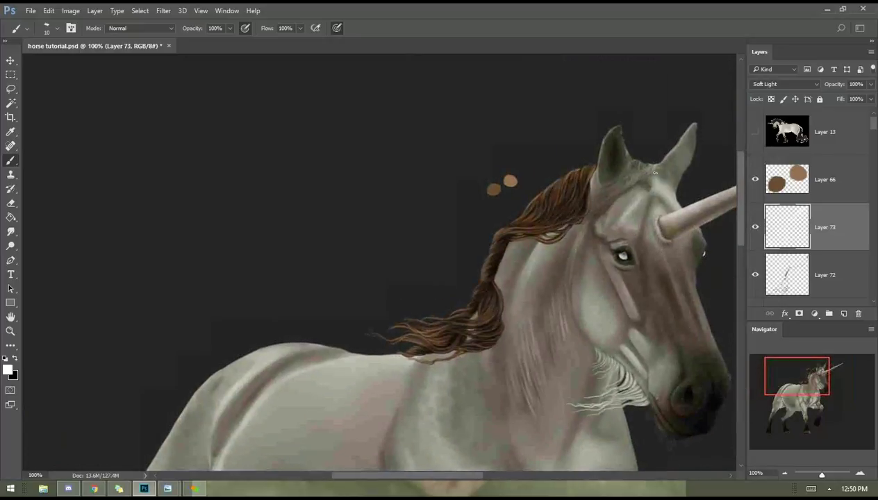
drag(645, 176, 605, 178)
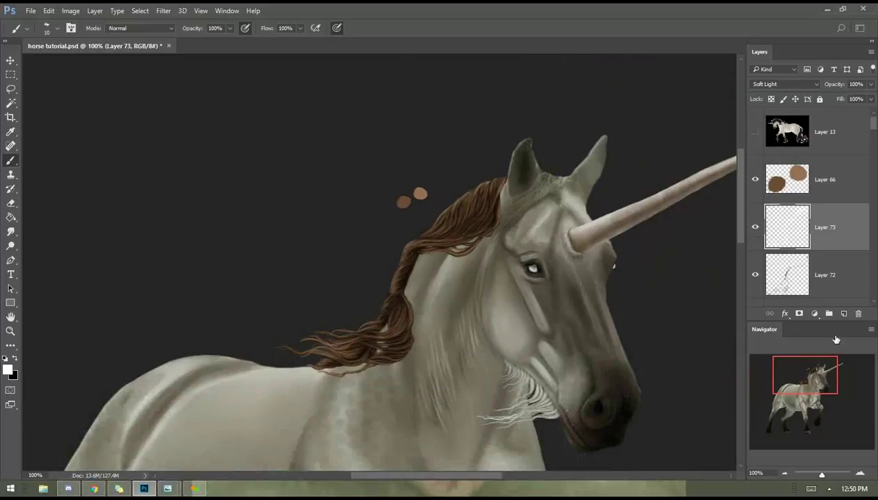
key(ctrl+plus)
key(ctrl+plus)
key(ctrl+plus)
drag(596, 188, 446, 318)
drag(575, 230, 532, 222)
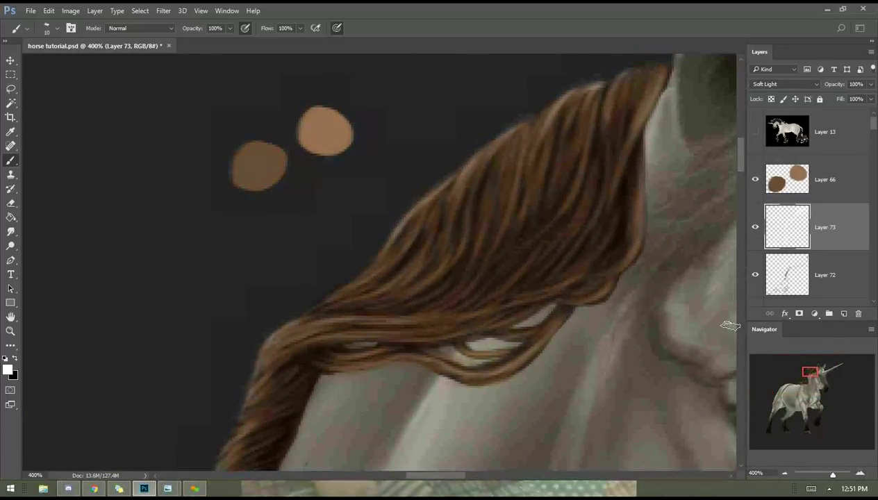
Add a new layer above the Soft Light highlight layer and set the brush size to 5
scroll(455, 324, down, 2)
drag(455, 324, 549, 208)
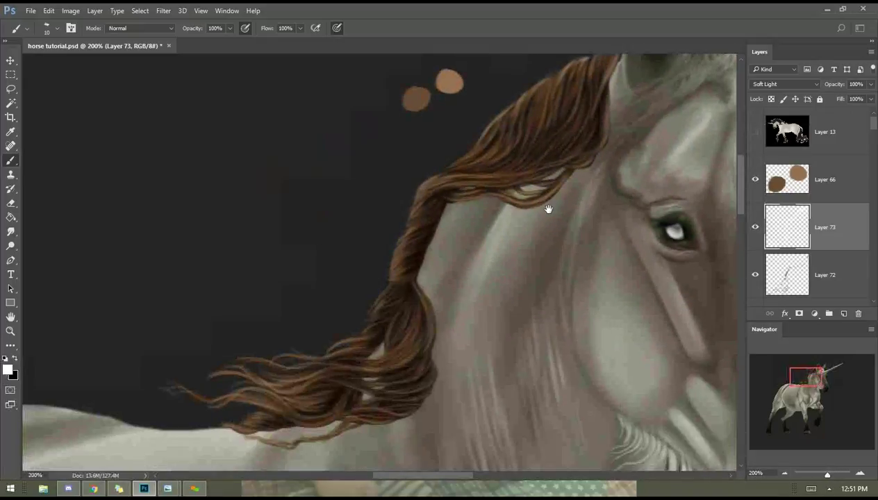
drag(517, 273, 533, 248)
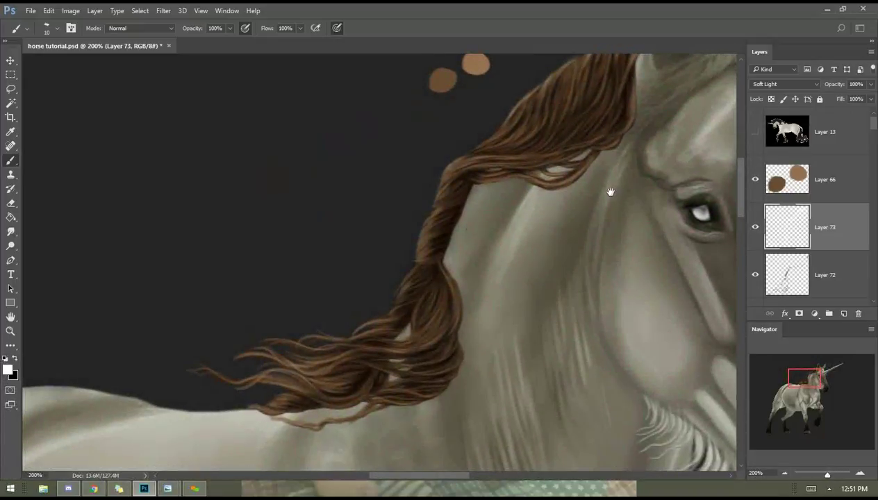
drag(610, 192, 531, 261)
drag(582, 190, 568, 216)
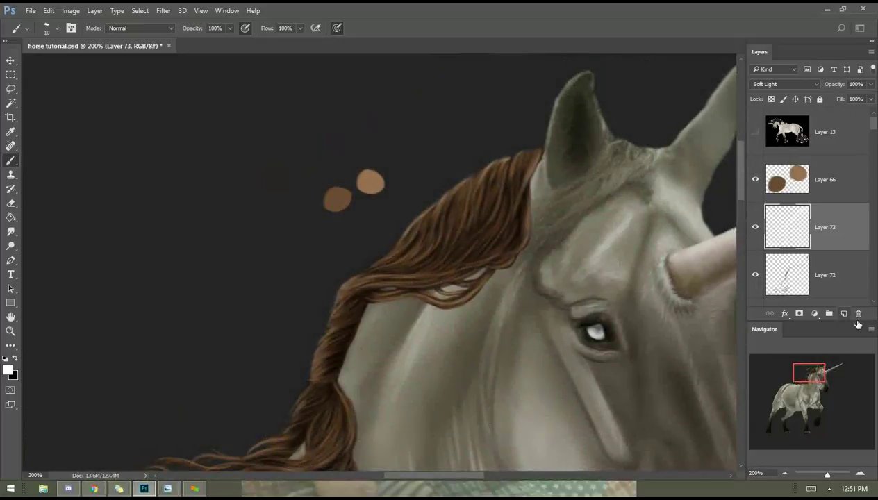
click(844, 313)
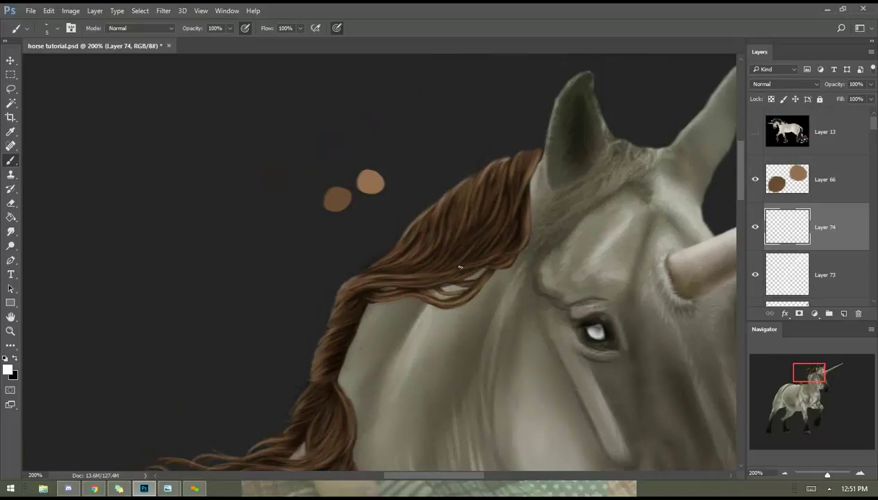
Paint fine white highlight strokes on the upper mane's strands nearest the ear
click(860, 474)
click(860, 474)
drag(608, 177, 441, 238)
drag(501, 110, 474, 158)
drag(483, 125, 478, 215)
drag(497, 103, 485, 153)
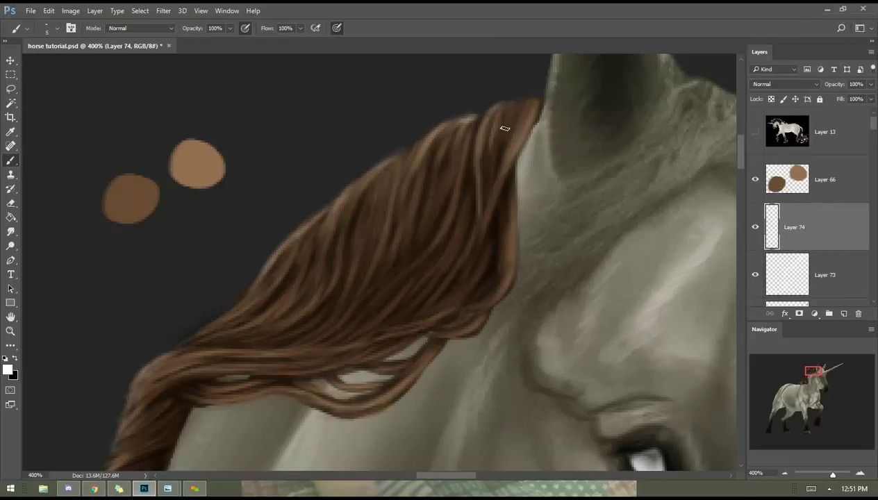
drag(511, 103, 488, 205)
drag(505, 149, 467, 246)
mouse_move(464, 116)
mouse_down()
mouse_move(443, 191)
mouse_move(410, 202)
mouse_up()
drag(437, 119, 403, 197)
Continue the fine white strokes across the middle strands of the upper mane
mouse_move(414, 153)
mouse_down()
mouse_move(393, 210)
mouse_move(508, 199)
mouse_up()
mouse_move(499, 121)
mouse_down()
mouse_move(488, 176)
mouse_move(464, 172)
mouse_move(439, 199)
mouse_up()
drag(471, 121, 435, 176)
mouse_move(443, 145)
mouse_down()
mouse_move(407, 223)
mouse_move(432, 227)
mouse_up()
drag(448, 188, 434, 256)
drag(461, 203, 441, 245)
Add fine white strokes to the upper mane's strands that sweep down toward the twisted section
drag(478, 174, 561, 103)
drag(471, 122, 443, 148)
drag(499, 104, 435, 172)
mouse_move(472, 131)
mouse_down()
mouse_move(435, 187)
mouse_move(389, 221)
mouse_up()
drag(481, 152, 426, 216)
drag(478, 168, 424, 219)
drag(489, 182, 422, 222)
drag(510, 171, 429, 215)
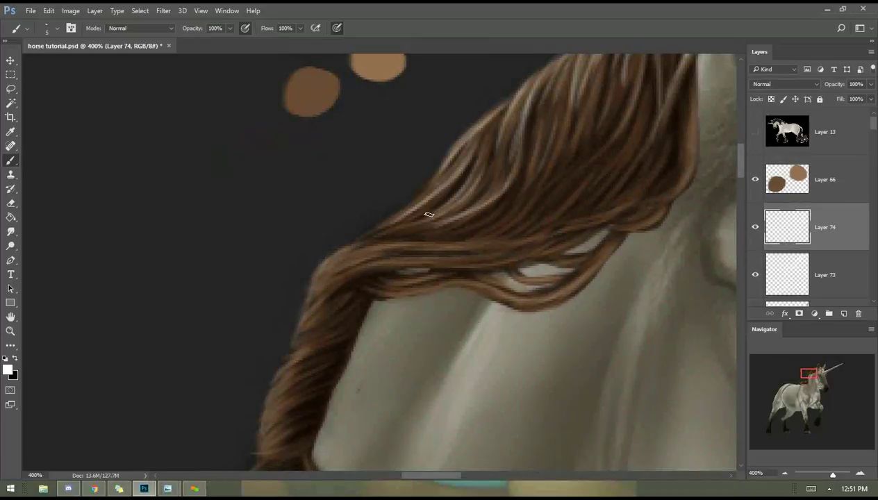
Highlight the long horizontal strands and the bend where the upper mane gathers into the twist
drag(527, 121, 587, 37)
mouse_move(532, 165)
mouse_down()
mouse_move(407, 167)
mouse_move(386, 192)
mouse_move(376, 184)
mouse_move(368, 208)
mouse_up()
mouse_move(416, 180)
mouse_down()
mouse_move(362, 232)
mouse_move(523, 181)
mouse_up()
drag(607, 150, 522, 162)
drag(523, 195, 561, 132)
drag(461, 145, 532, 141)
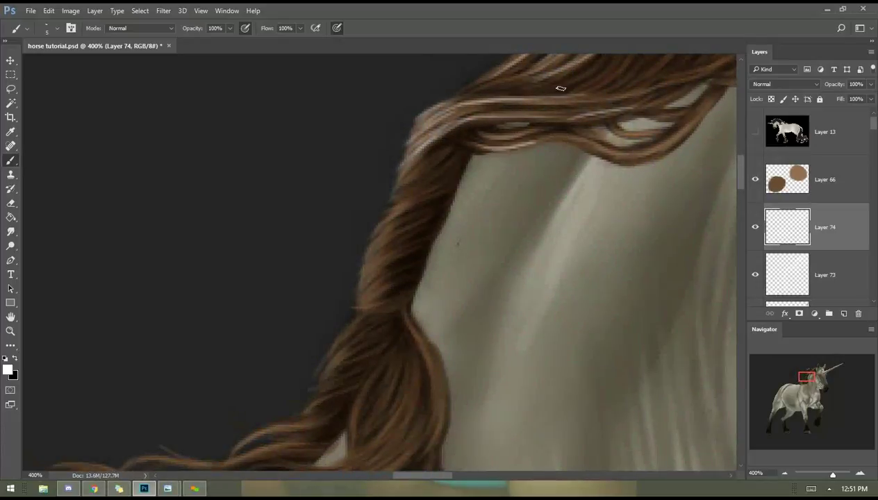
Paint short diagonal white strokes down the twisted section of the mane
mouse_move(436, 190)
mouse_down()
mouse_move(468, 93)
mouse_move(427, 161)
mouse_up()
drag(468, 127, 407, 193)
drag(466, 157, 413, 193)
drag(459, 172, 405, 207)
mouse_move(461, 195)
mouse_down()
mouse_move(408, 212)
mouse_move(408, 224)
mouse_up()
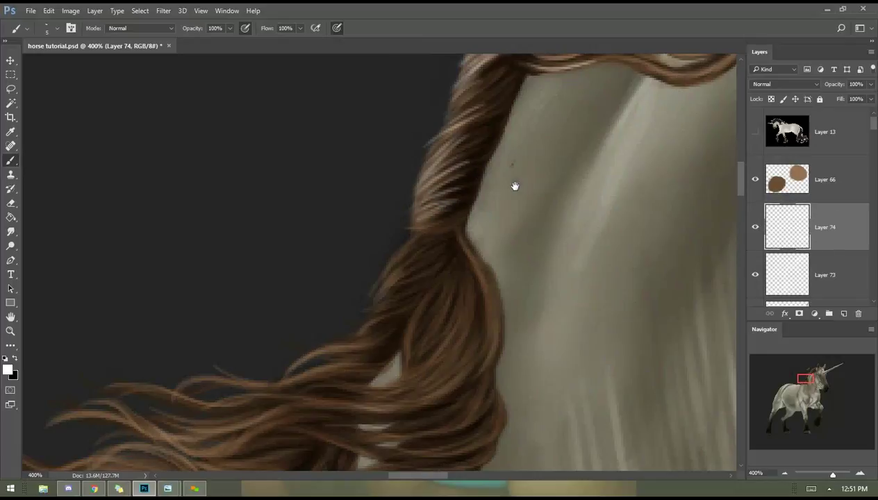
Highlight the loose hanging strands and add short white strokes to the dark lower part of the upper mane
drag(596, 143, 410, 251)
mouse_move(554, 134)
mouse_down()
mouse_move(516, 171)
mouse_move(441, 202)
mouse_up()
mouse_move(537, 126)
mouse_down()
mouse_move(472, 200)
mouse_move(447, 157)
mouse_move(415, 203)
mouse_move(431, 170)
mouse_up()
drag(377, 145, 360, 194)
drag(392, 131, 371, 182)
drag(408, 130, 383, 182)
drag(424, 108, 398, 170)
mouse_move(450, 101)
mouse_down()
mouse_move(413, 173)
mouse_move(424, 161)
mouse_up()
mouse_move(462, 112)
mouse_down()
mouse_move(415, 172)
mouse_move(442, 129)
mouse_move(412, 163)
mouse_up()
drag(482, 109, 428, 159)
mouse_move(511, 92)
mouse_down()
mouse_move(475, 130)
mouse_move(498, 129)
mouse_up()
drag(538, 89, 501, 137)
Add white highlights along the upper mane's edge beside the neck and face
mouse_move(543, 98)
mouse_down()
mouse_move(493, 150)
mouse_move(359, 188)
mouse_up()
drag(538, 133, 464, 205)
drag(499, 97, 489, 178)
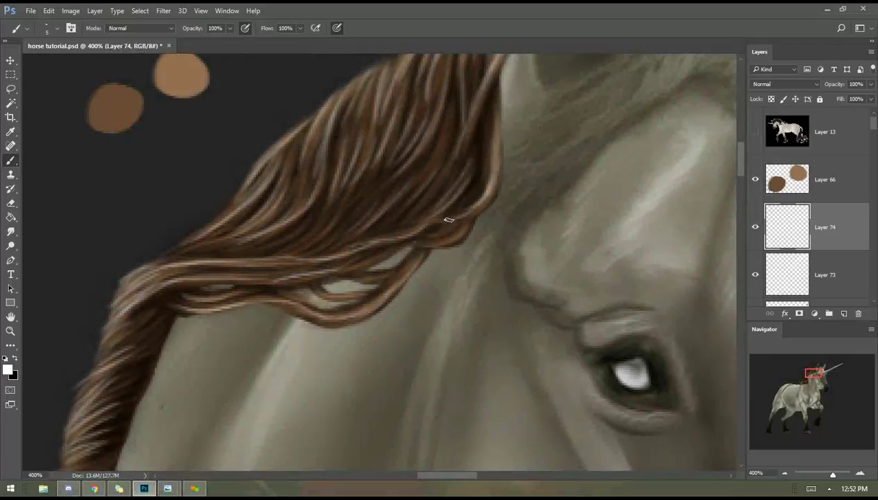
Add more white strokes to the strands at the base of the ear and along the mane's crest
drag(416, 220, 470, 169)
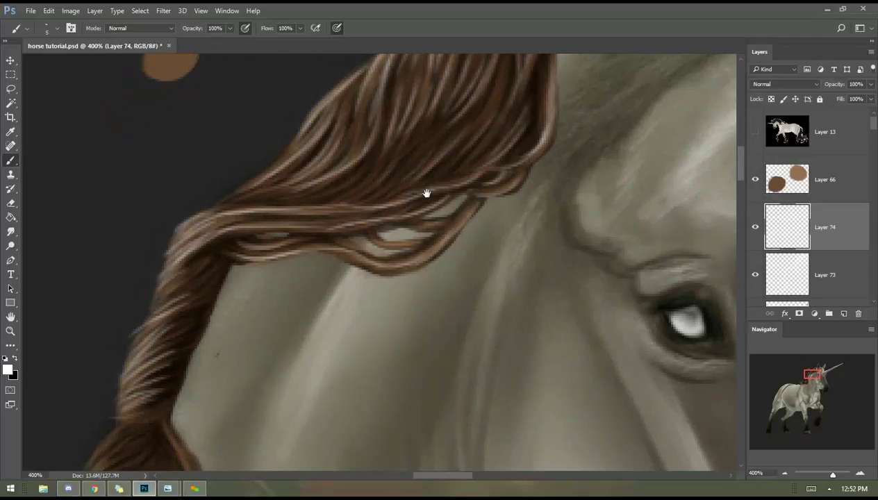
drag(416, 189, 506, 135)
drag(317, 130, 412, 104)
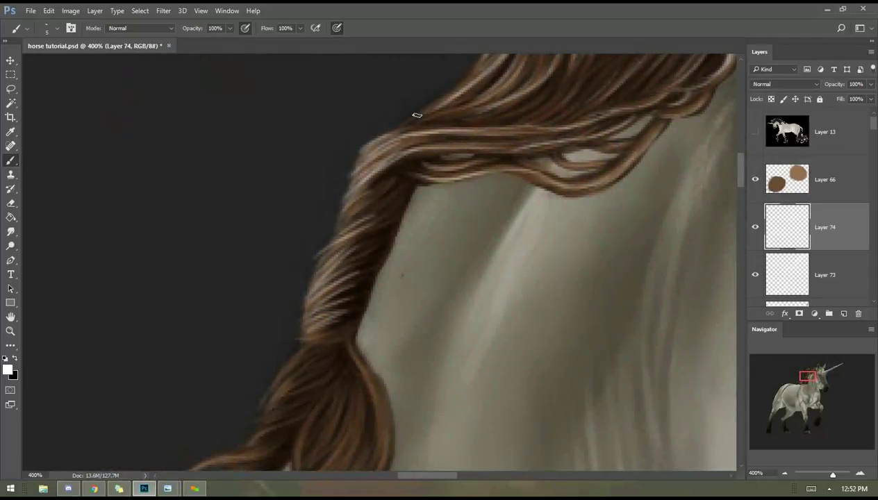
drag(416, 202, 361, 253)
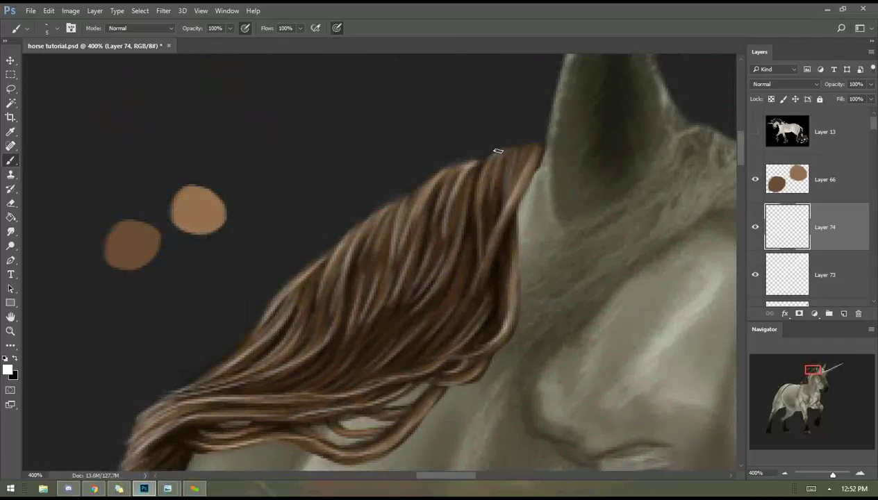
mouse_move(498, 150)
mouse_down()
mouse_move(479, 182)
mouse_move(504, 154)
mouse_move(489, 202)
mouse_move(515, 147)
mouse_move(509, 189)
mouse_up()
mouse_move(523, 145)
mouse_down()
mouse_move(515, 187)
mouse_move(501, 194)
mouse_up()
drag(526, 154, 508, 200)
drag(355, 259, 405, 182)
mouse_move(427, 142)
mouse_down()
mouse_move(416, 178)
mouse_move(430, 137)
mouse_move(420, 180)
mouse_move(421, 139)
mouse_move(379, 203)
mouse_up()
drag(383, 164, 358, 229)
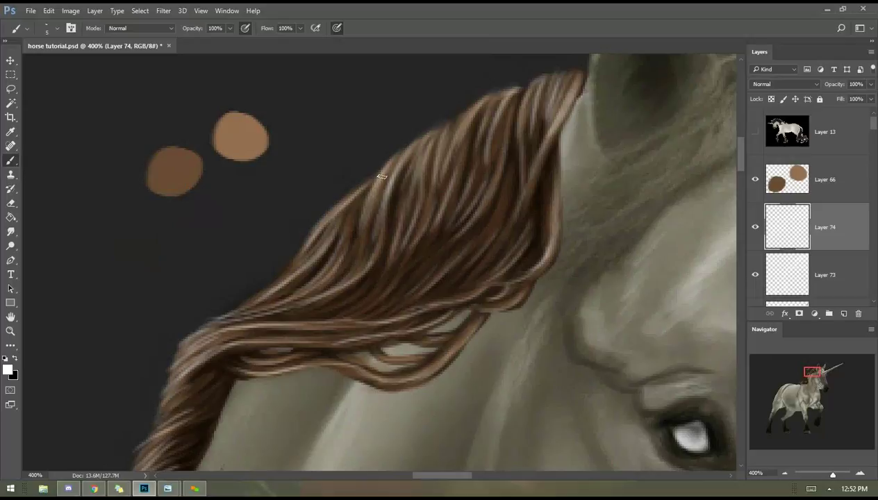
Highlight the outer strands directly below the twist, down to the first flyaway lock of the lower mane
drag(348, 271, 467, 125)
drag(502, 95, 450, 111)
drag(426, 159, 458, 125)
drag(461, 130, 425, 165)
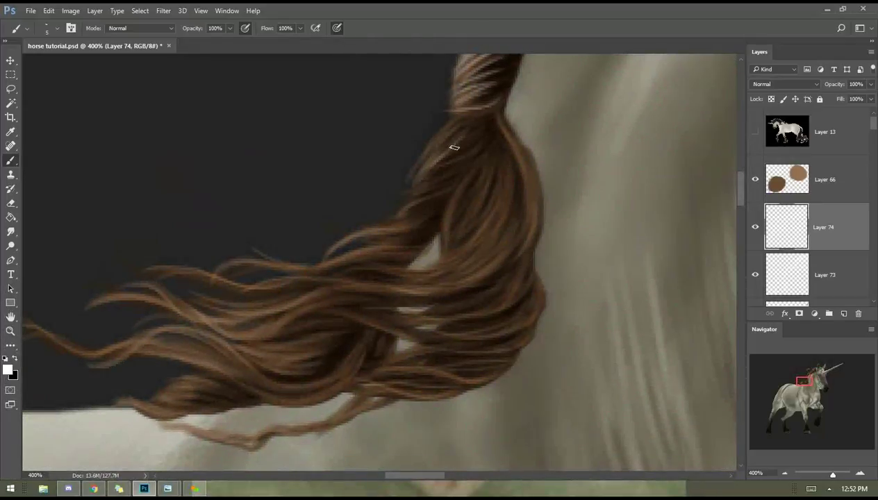
drag(448, 123, 417, 166)
mouse_move(471, 139)
mouse_down()
mouse_move(410, 179)
mouse_move(429, 177)
mouse_up()
mouse_move(456, 164)
mouse_down()
mouse_move(408, 192)
mouse_move(378, 227)
mouse_up()
mouse_move(425, 209)
mouse_down()
mouse_move(367, 225)
mouse_move(323, 263)
mouse_up()
Paint white highlights on the inner strands of the lower mane's large curl
mouse_move(470, 166)
mouse_down()
mouse_move(490, 133)
mouse_move(387, 173)
mouse_move(274, 179)
mouse_up()
drag(527, 144, 417, 221)
drag(448, 138, 405, 222)
drag(457, 153, 427, 203)
mouse_move(413, 230)
mouse_down()
mouse_move(464, 178)
mouse_move(379, 252)
mouse_up()
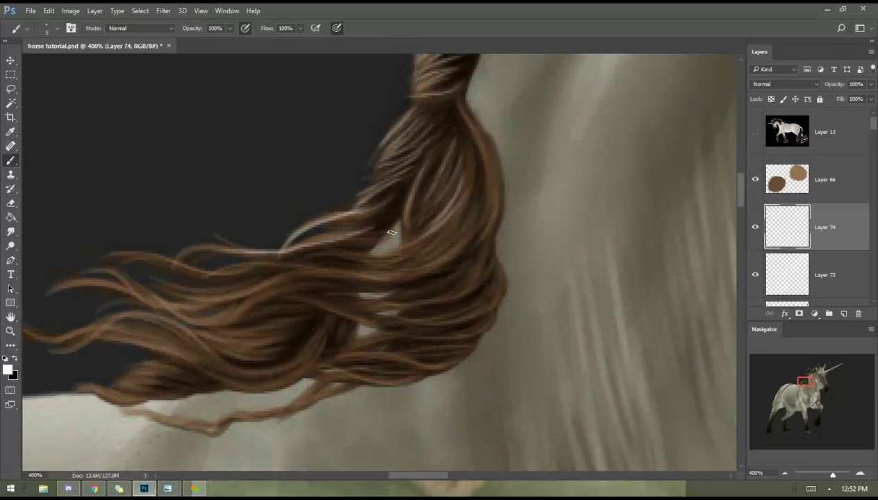
drag(462, 200, 379, 266)
drag(463, 226, 378, 247)
drag(455, 245, 380, 271)
drag(463, 239, 389, 269)
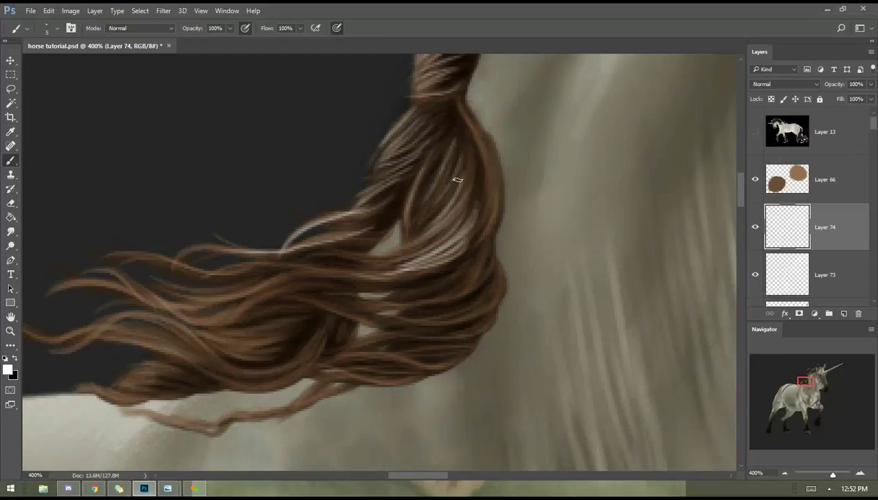
Highlight the outer strand that curves down the neck side of the lower mane
drag(492, 156, 441, 223)
drag(415, 173, 439, 238)
drag(407, 174, 421, 283)
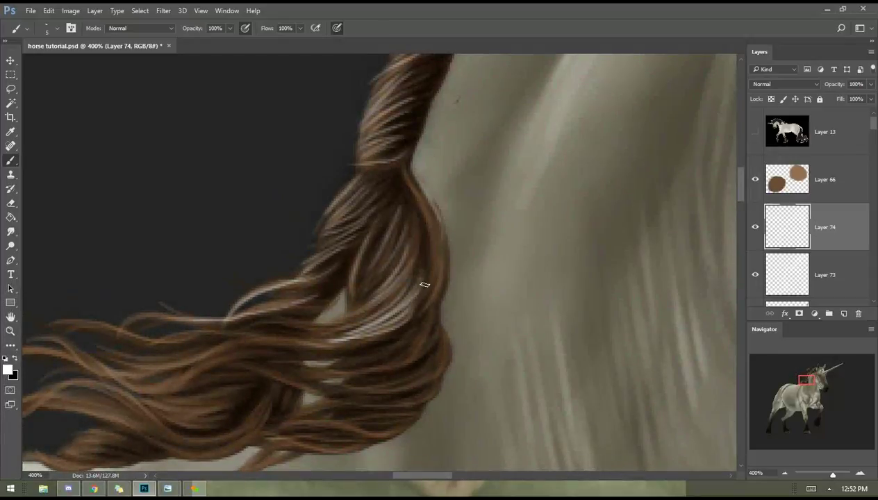
drag(432, 209, 420, 297)
drag(437, 229, 414, 306)
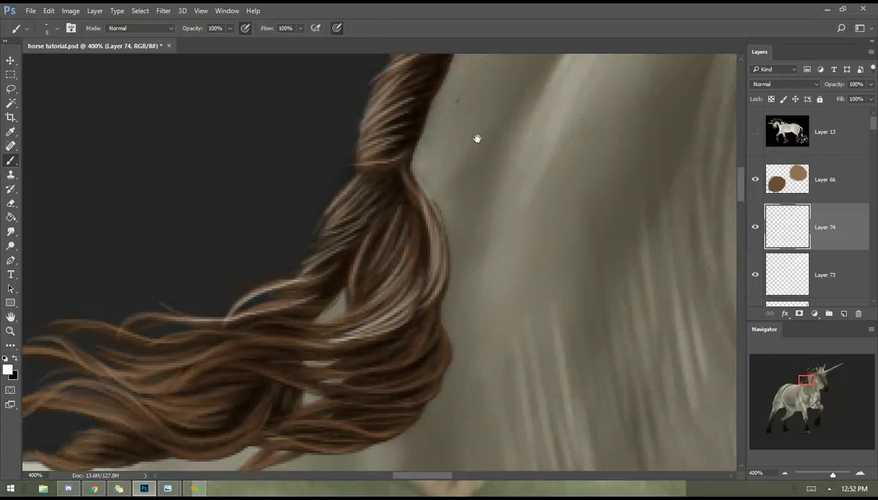
Add curved white strokes where the lower mane bends back toward the flowing ends
scroll(476, 137, down, 5)
drag(488, 171, 415, 199)
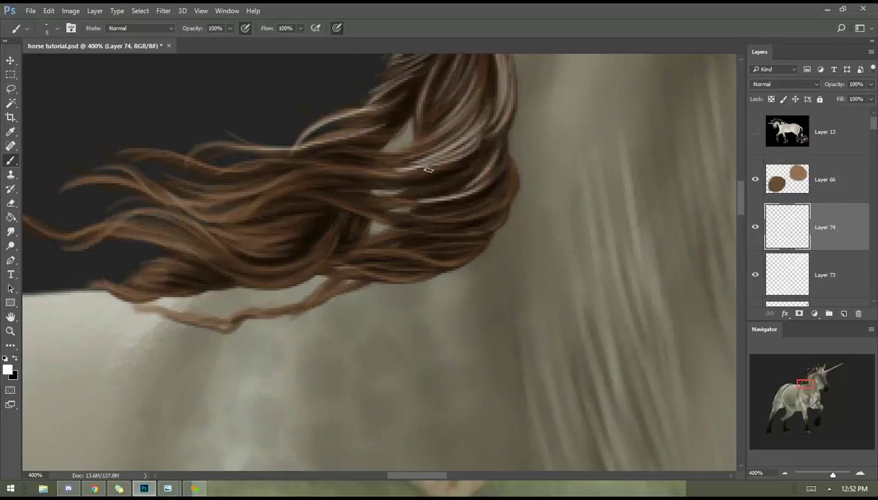
drag(502, 175, 402, 209)
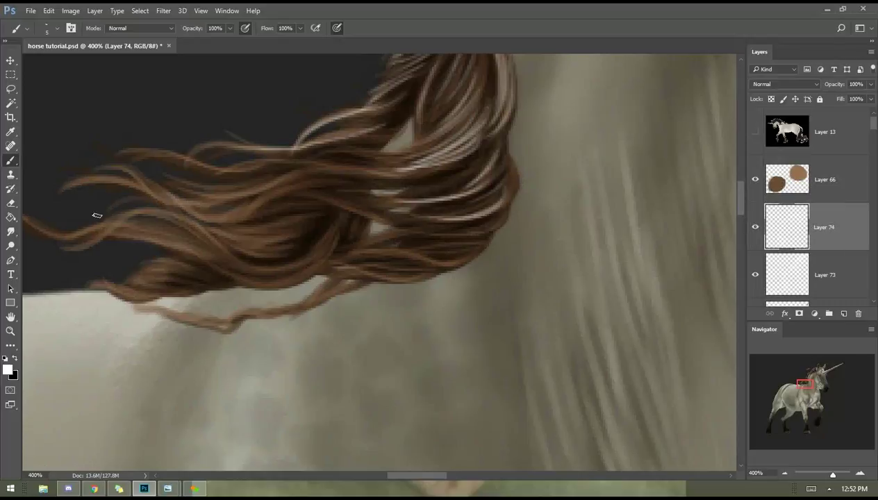
Undo the long diagonal stroke and add shorter white highlights to the lowest strands of the curl
mouse_move(455, 230)
mouse_down()
mouse_move(520, 136)
mouse_move(408, 99)
mouse_up()
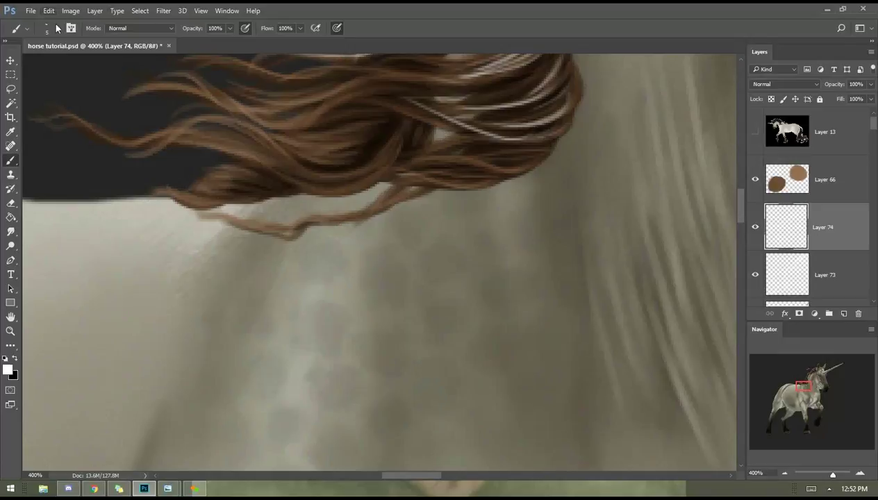
click(48, 10)
click(76, 43)
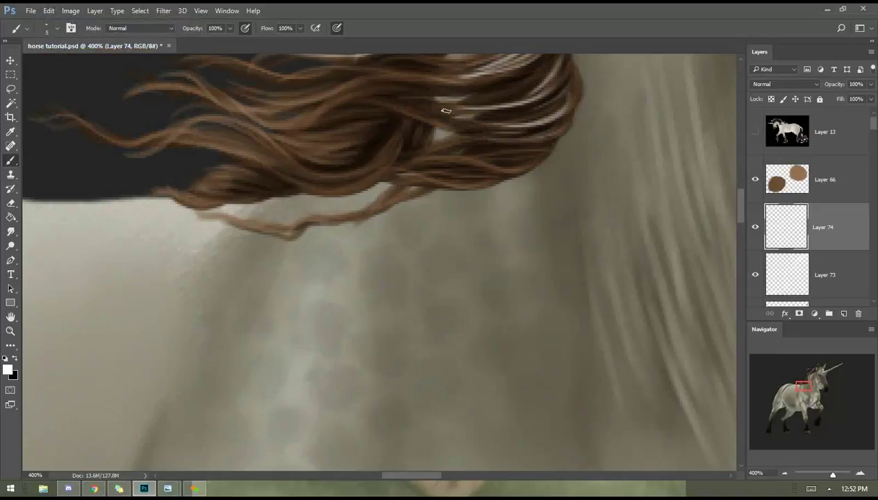
drag(458, 130, 386, 106)
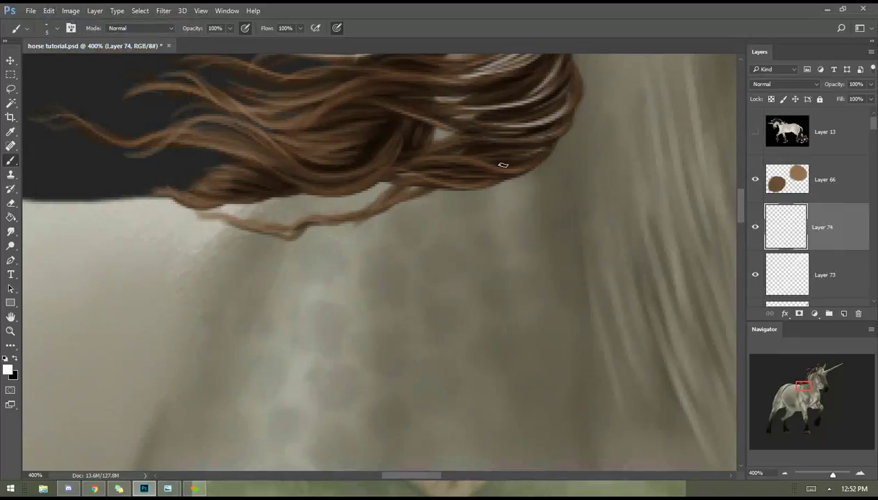
drag(512, 170, 413, 153)
drag(490, 172, 425, 167)
drag(466, 183, 412, 172)
drag(543, 139, 424, 141)
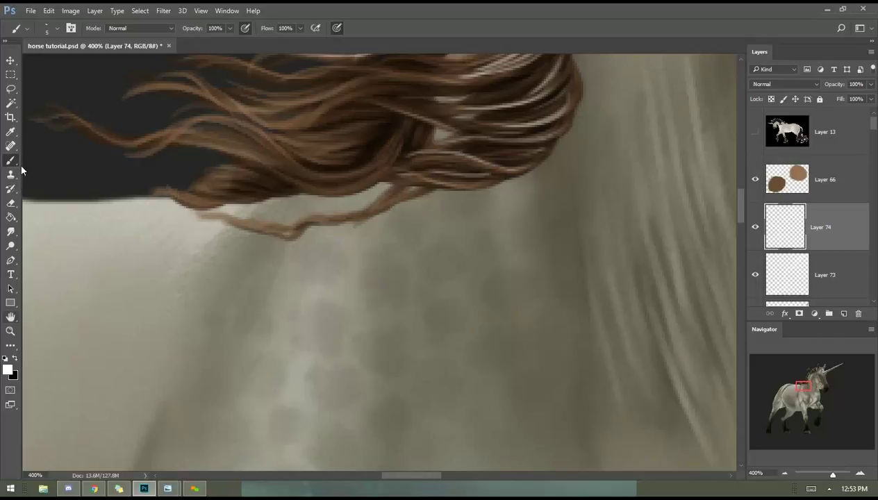
Rotate the canvas view to -79° and add white highlights to the long trailing strands of the lower mane
click(10, 316)
click(59, 325)
drag(161, 140, 39, 141)
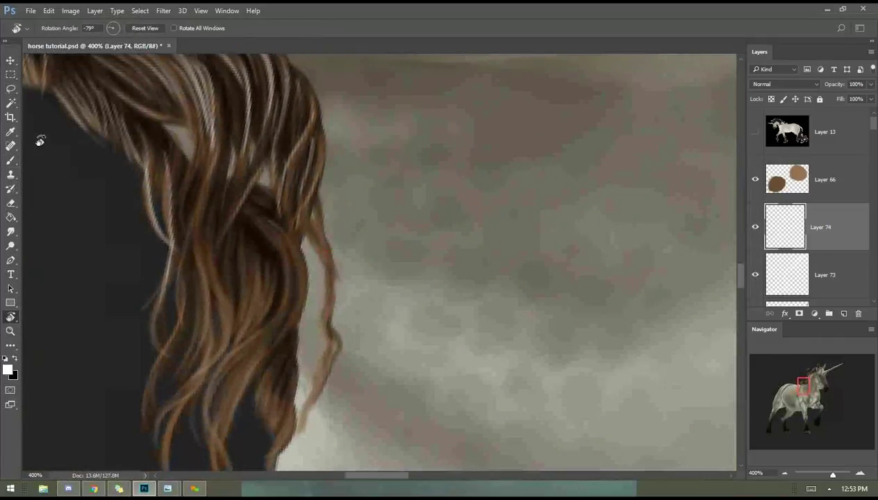
click(10, 161)
mouse_move(296, 196)
mouse_down()
mouse_move(335, 129)
mouse_move(337, 205)
mouse_move(312, 125)
mouse_up()
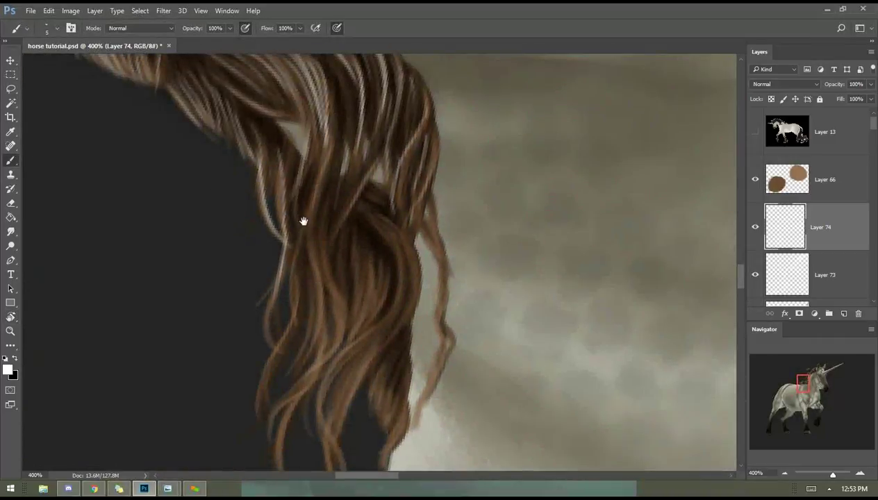
drag(304, 222, 320, 104)
mouse_move(323, 186)
mouse_down()
mouse_move(339, 255)
mouse_move(310, 315)
mouse_move(271, 340)
mouse_move(278, 410)
mouse_up()
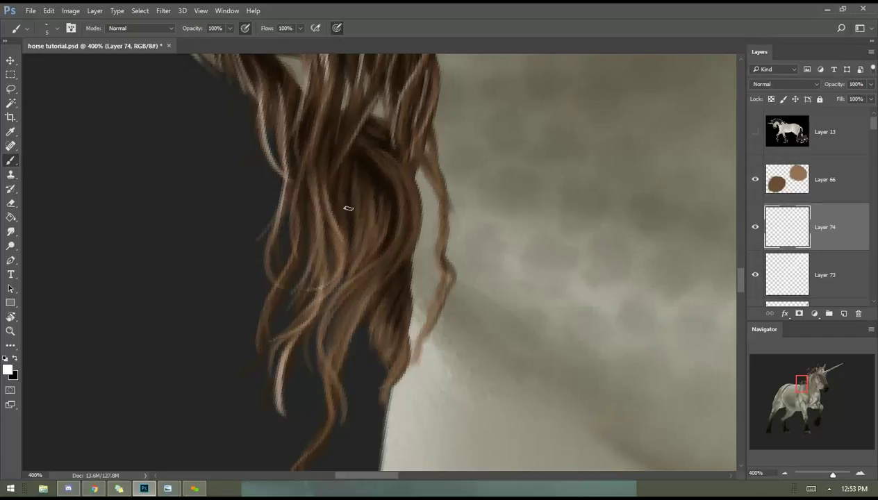
Highlight the inner strands, the large curved lock and the wispy tips of the trailing hair
drag(351, 182, 350, 254)
mouse_move(354, 190)
mouse_down()
mouse_move(348, 271)
mouse_move(363, 256)
mouse_up()
mouse_move(384, 194)
mouse_down()
mouse_move(351, 267)
mouse_move(394, 113)
mouse_move(408, 124)
mouse_move(343, 220)
mouse_move(341, 304)
mouse_move(291, 378)
mouse_up()
mouse_move(346, 353)
mouse_down()
mouse_move(321, 380)
mouse_move(300, 436)
mouse_up()
mouse_move(379, 222)
mouse_down()
mouse_move(376, 263)
mouse_move(359, 295)
mouse_up()
mouse_move(380, 153)
mouse_down()
mouse_move(401, 182)
mouse_move(346, 310)
mouse_move(358, 340)
mouse_move(379, 313)
mouse_move(380, 360)
mouse_up()
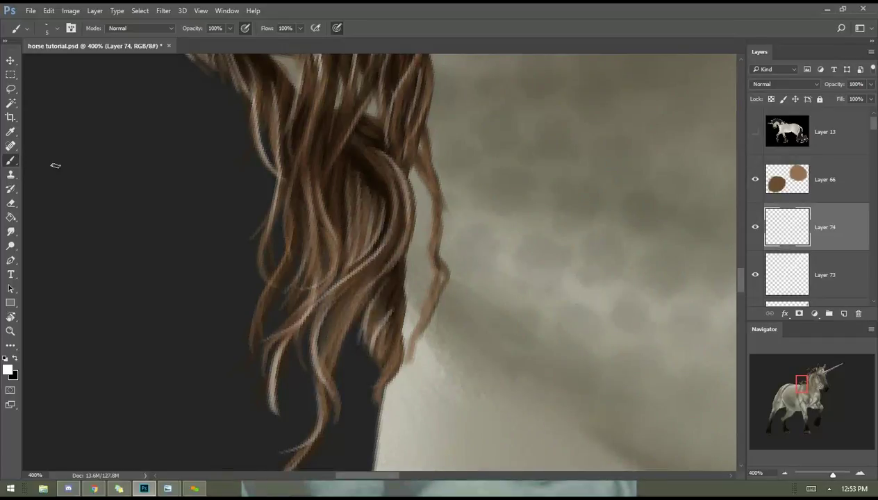
Erase the highlights on the short tuft beside the horse's back and repaint them with finer white strokes
click(15, 202)
drag(378, 314, 367, 315)
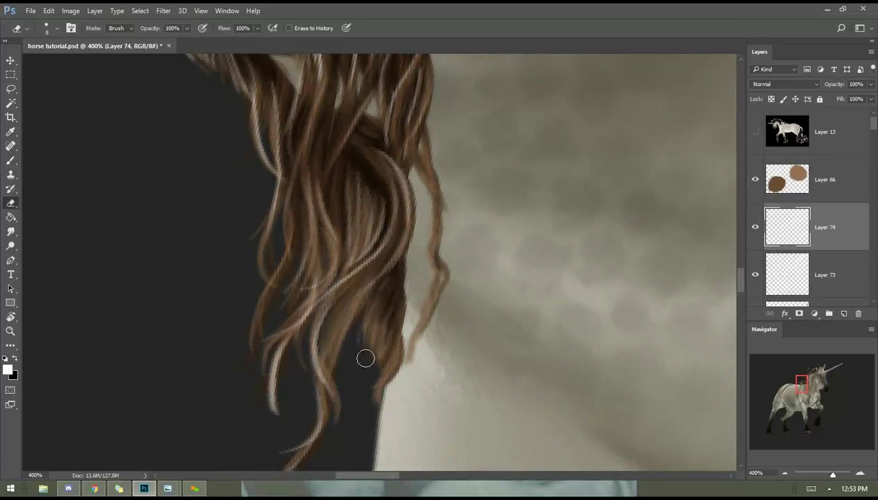
click(11, 161)
drag(308, 317, 264, 211)
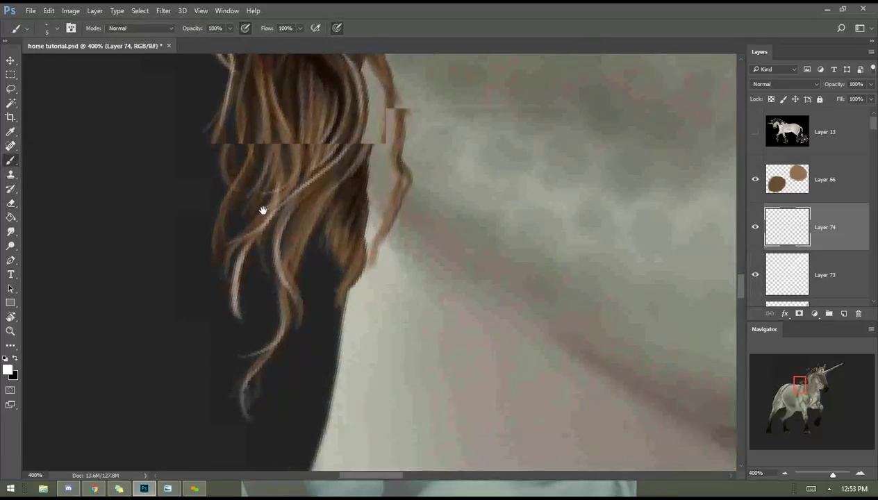
mouse_move(342, 195)
mouse_down()
mouse_move(337, 255)
mouse_move(346, 236)
mouse_up()
mouse_move(339, 192)
mouse_down()
mouse_move(320, 237)
mouse_move(332, 241)
mouse_up()
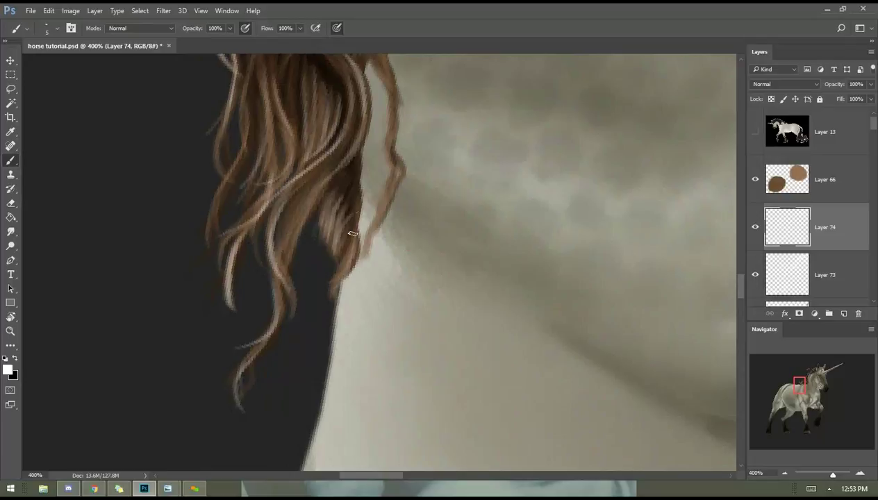
drag(347, 213, 336, 260)
drag(383, 170, 363, 282)
drag(355, 161, 363, 193)
mouse_move(360, 149)
mouse_down()
mouse_move(376, 273)
mouse_move(354, 341)
mouse_move(379, 272)
mouse_up()
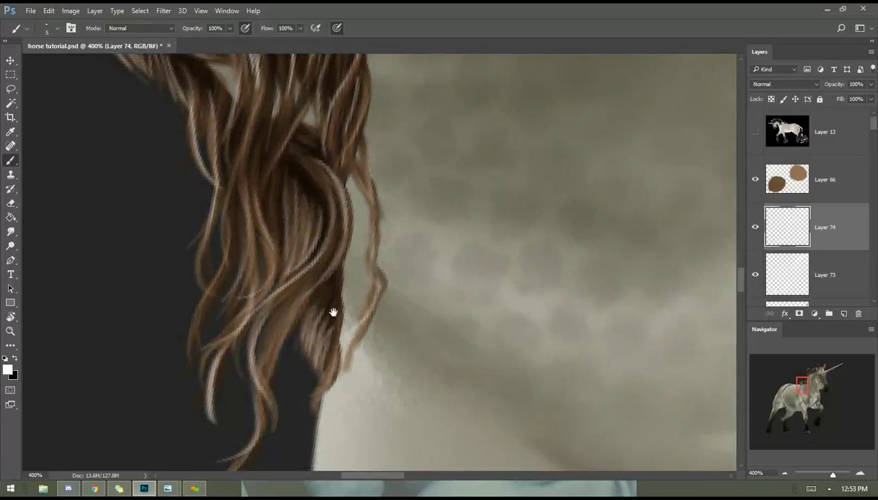
Look over the highlighted lower mane and reset the canvas rotation to 0°
drag(331, 295, 333, 313)
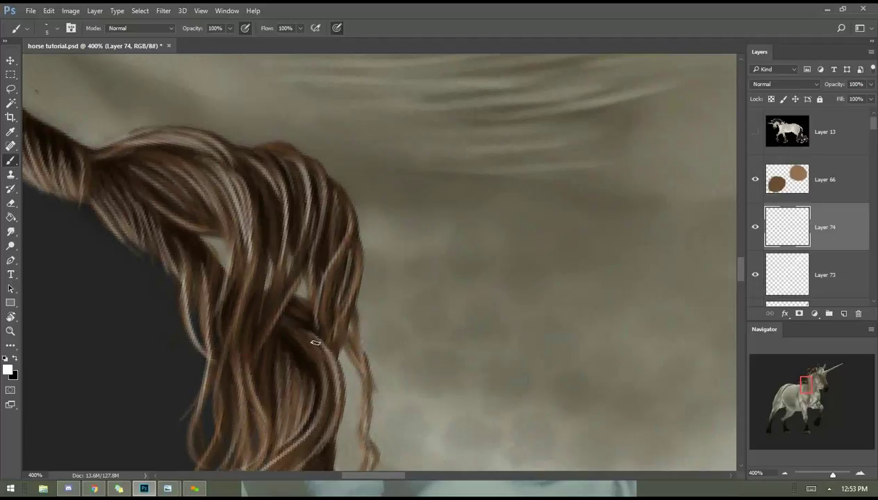
drag(286, 214, 432, 288)
drag(340, 286, 258, 221)
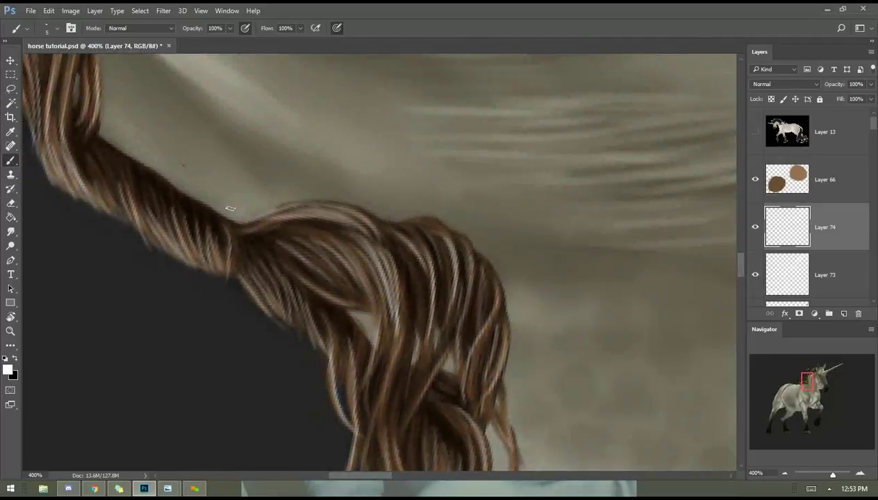
double_click(10, 317)
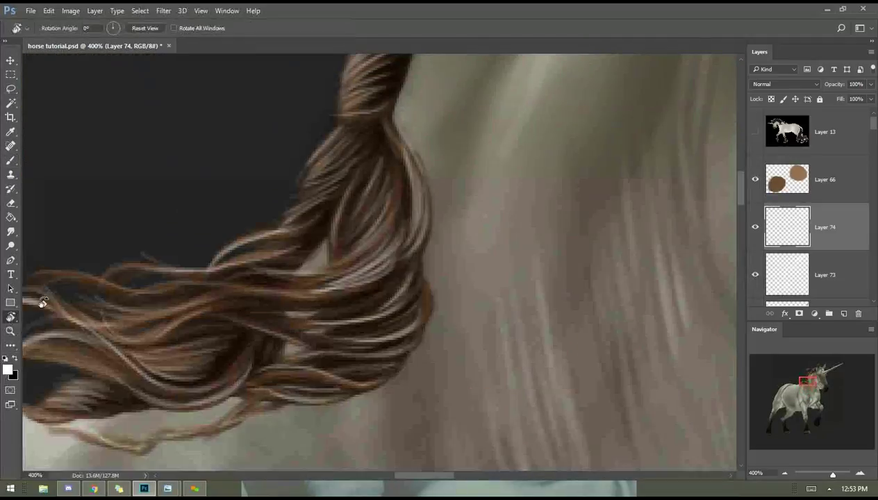
Try the Soft Light blend mode on the white mane highlight layer and return the layer to Normal
click(785, 473)
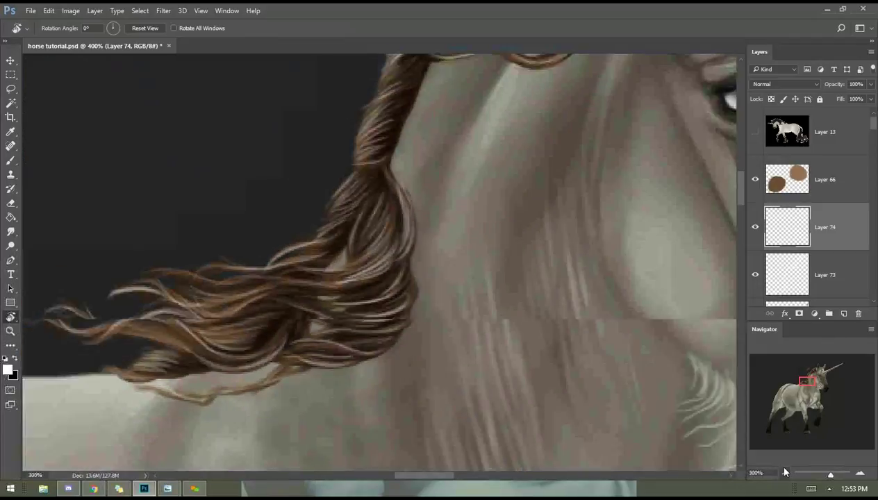
click(785, 473)
click(785, 473)
click(771, 84)
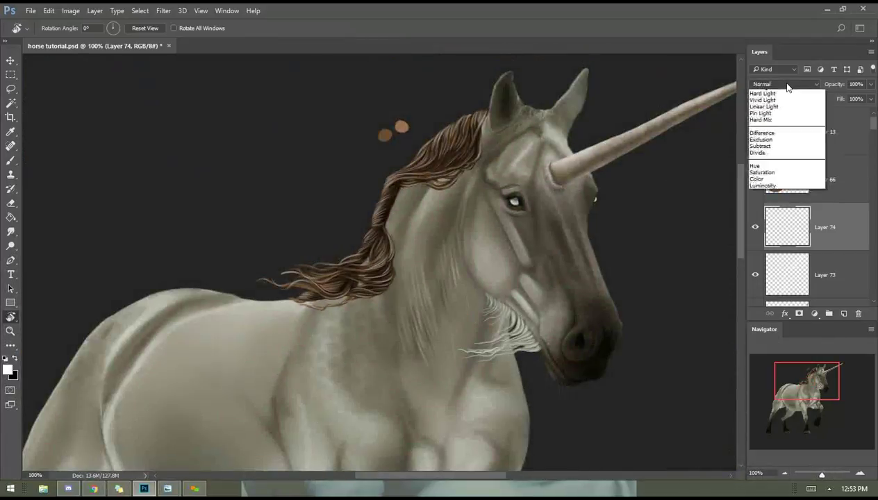
click(771, 199)
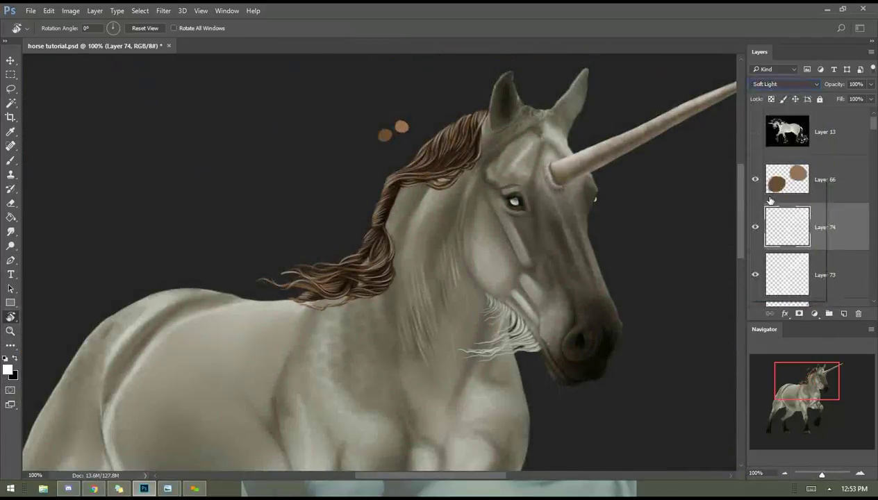
click(860, 474)
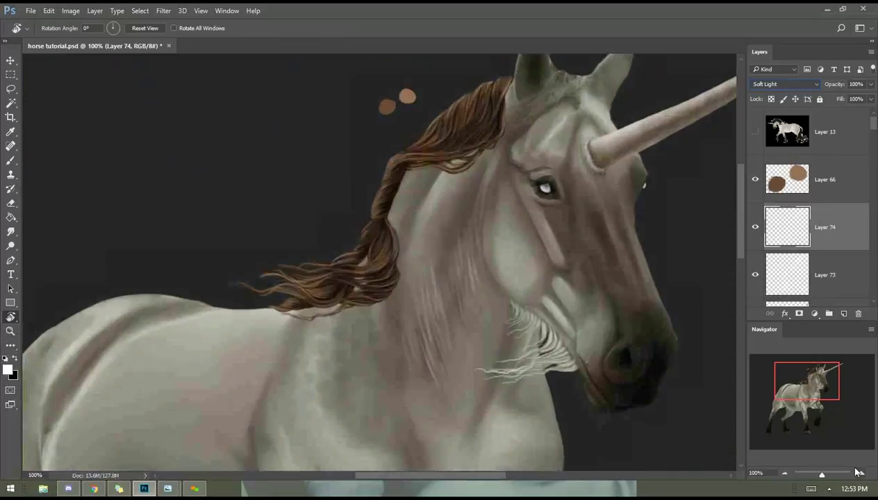
click(860, 474)
drag(579, 154, 478, 331)
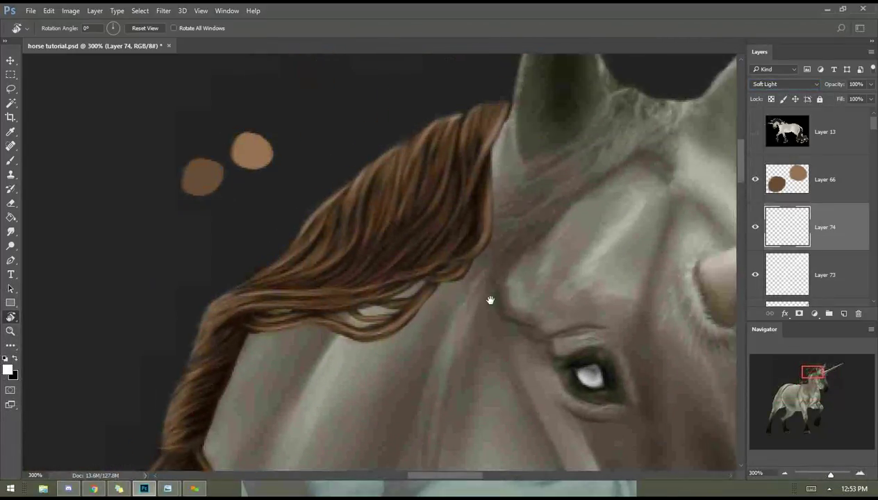
click(792, 85)
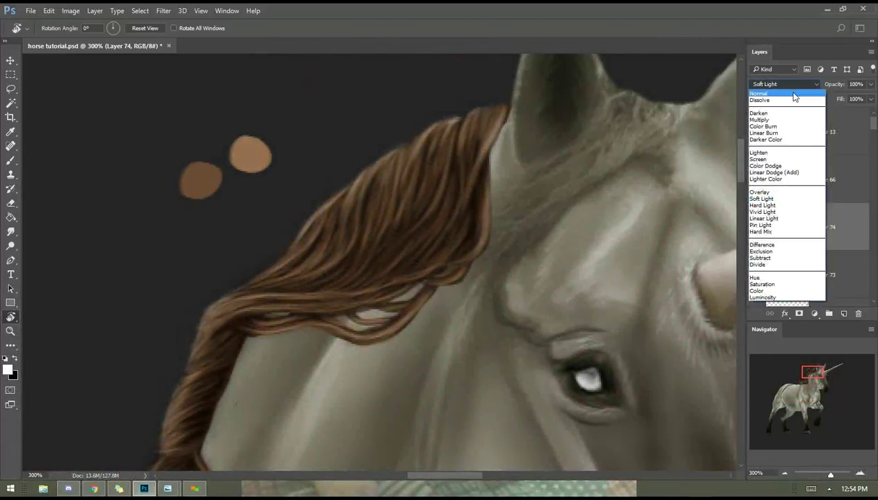
click(783, 89)
Lower the highlight layer's opacity to 54% and compare the mane with the layer hidden and shown
click(869, 85)
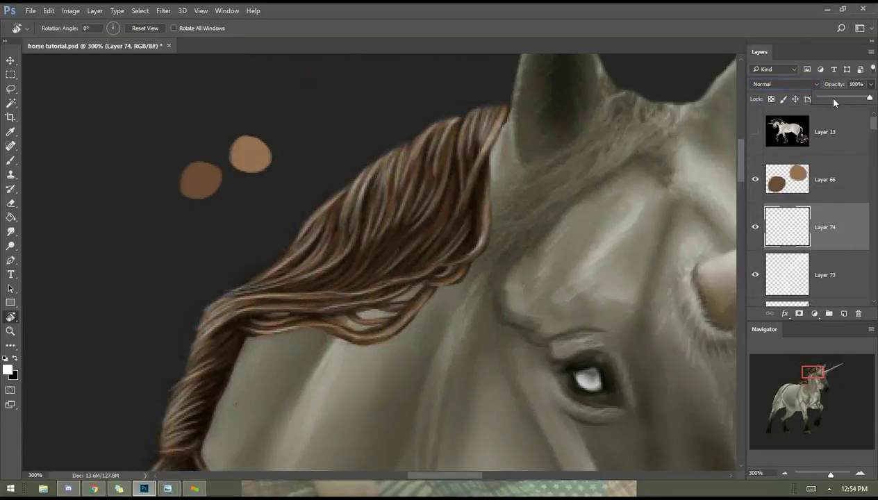
drag(831, 102, 848, 105)
click(786, 473)
click(785, 473)
click(785, 474)
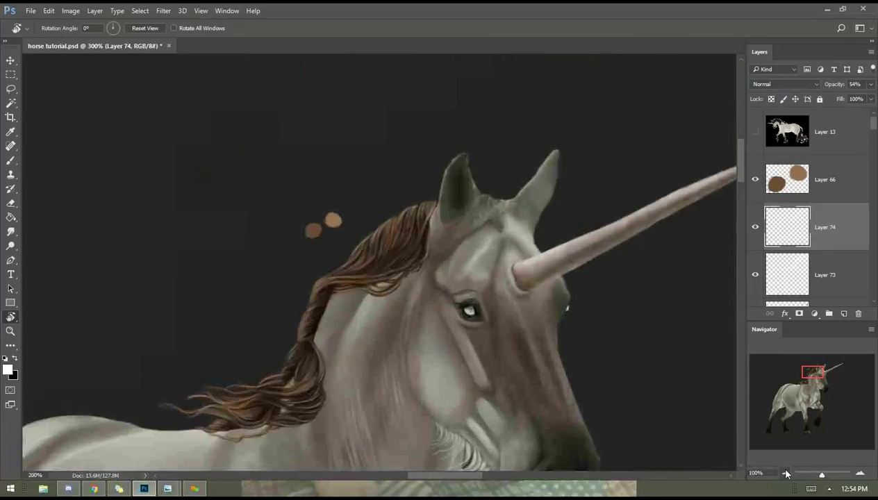
drag(480, 298, 558, 332)
click(858, 473)
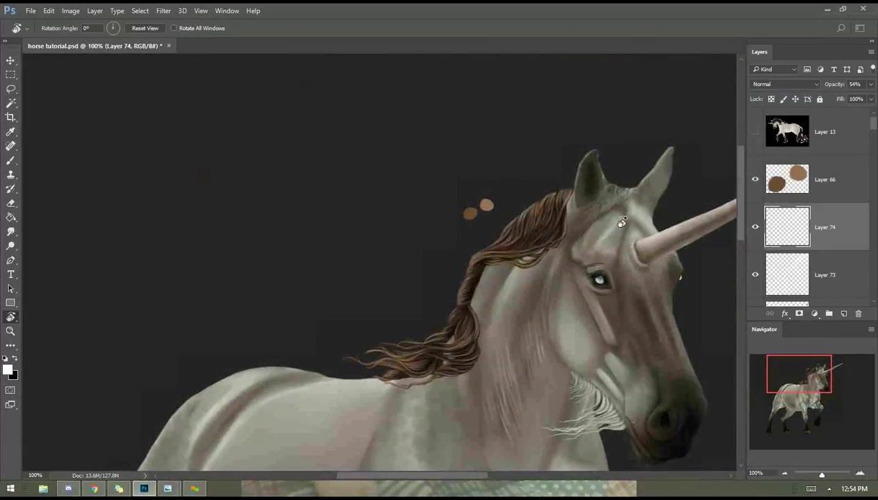
click(754, 229)
click(754, 229)
drag(614, 214, 558, 192)
drag(637, 187, 601, 183)
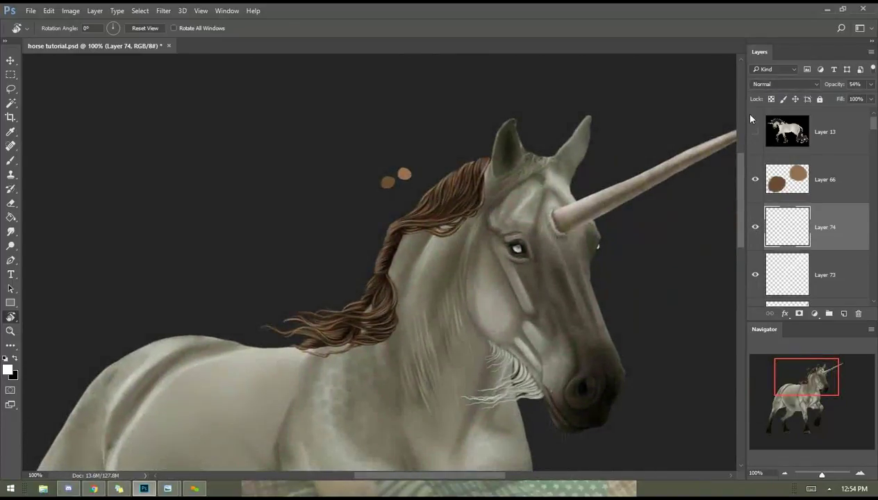
Set the white mane highlight layer's opacity to 42%
click(869, 85)
mouse_move(831, 95)
mouse_down()
mouse_move(824, 95)
mouse_move(839, 96)
mouse_move(829, 100)
mouse_up()
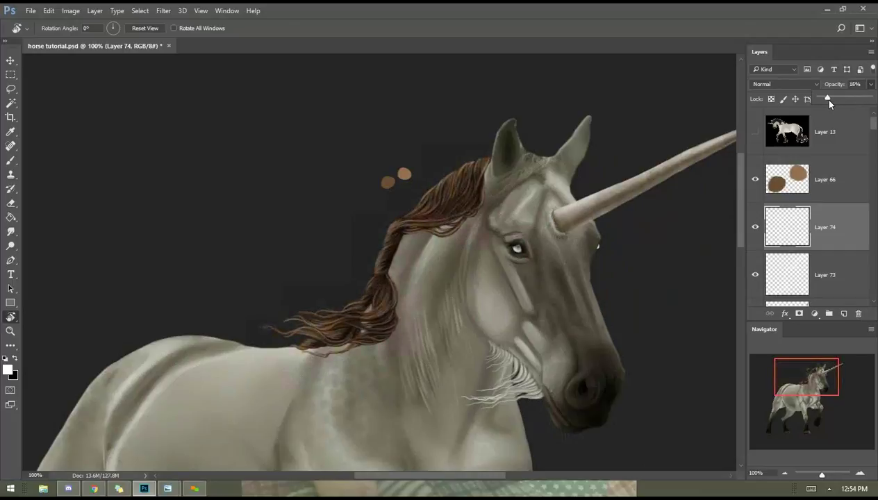
drag(839, 104, 841, 104)
drag(533, 235, 537, 299)
drag(635, 199, 608, 187)
drag(642, 129, 626, 153)
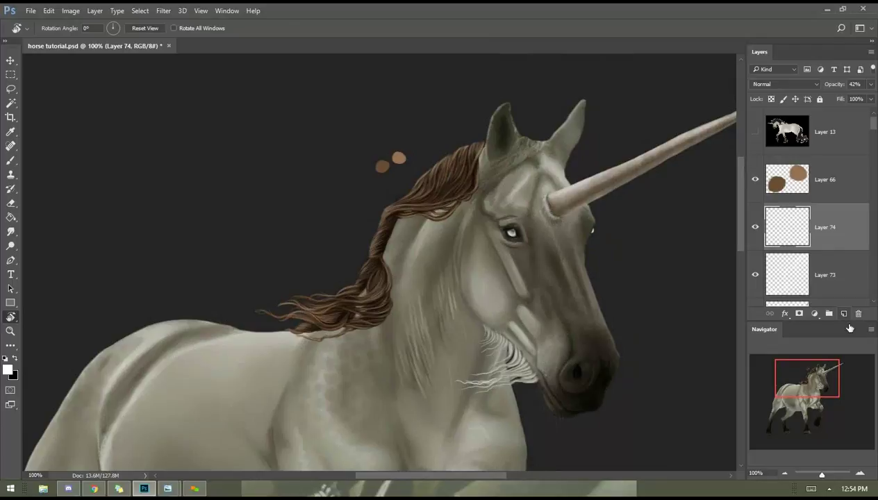
Add a new layer above the white highlights and sample the light brown swatch as the brush colour
click(861, 473)
click(861, 474)
click(861, 473)
drag(586, 190, 531, 286)
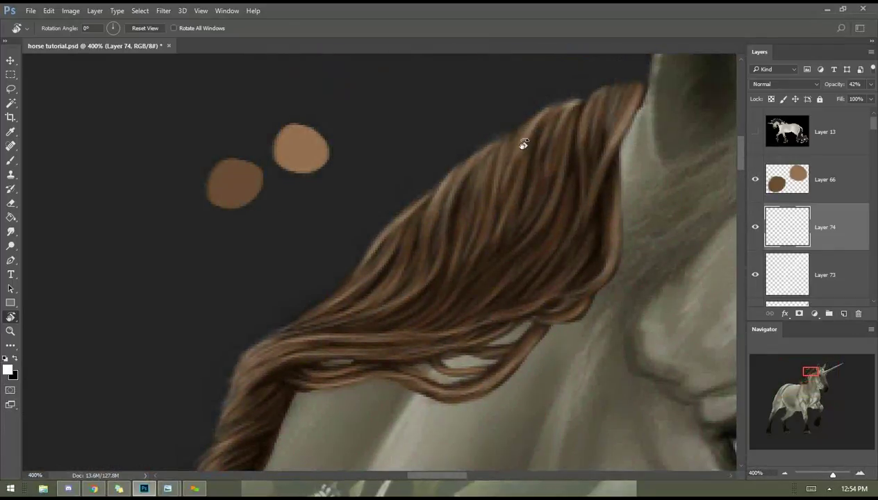
key(ctrl+shift+alt+n)
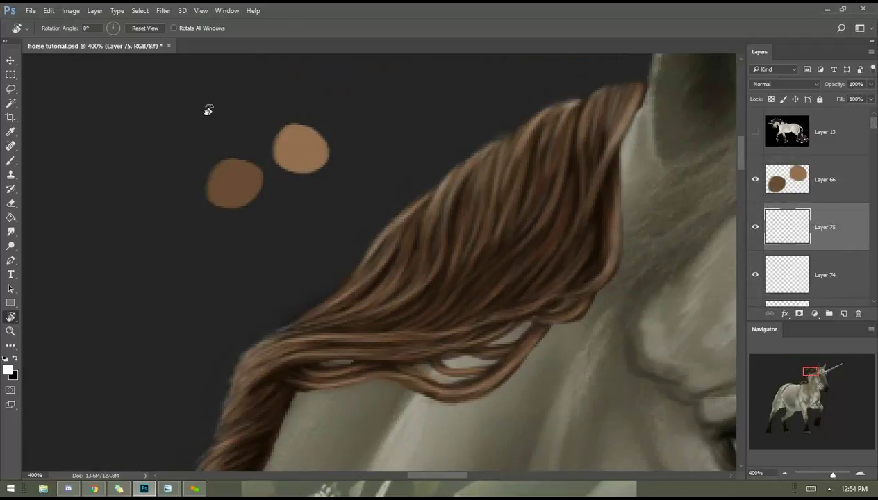
click(10, 131)
click(311, 155)
click(10, 159)
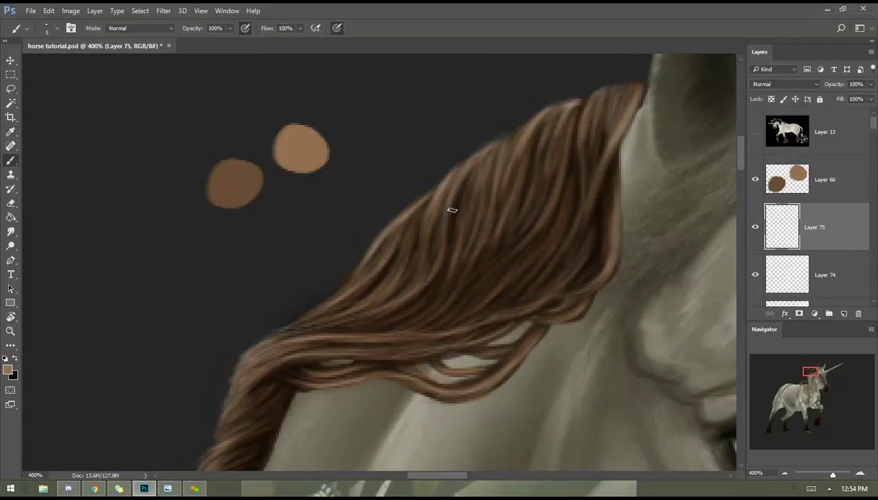
Add another new layer and paint fine light brown strands over the upper mane near the ear and along its outer edge
click(844, 313)
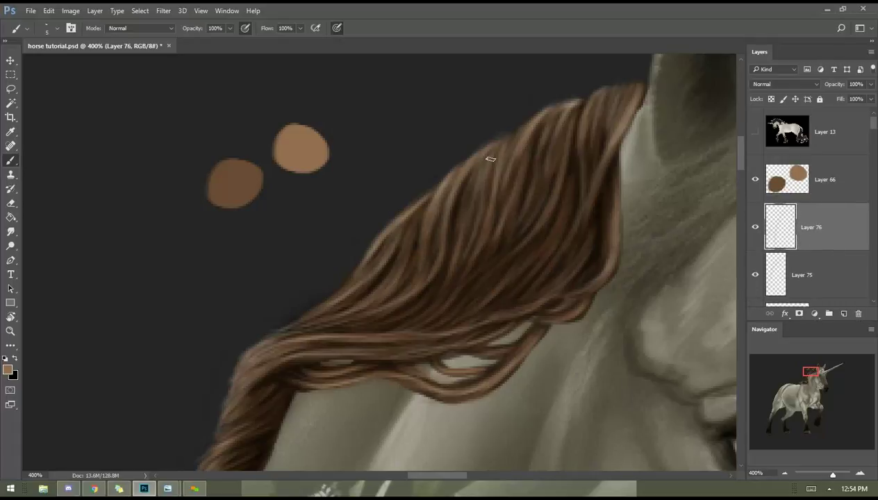
mouse_move(546, 130)
mouse_down()
mouse_move(529, 166)
mouse_move(556, 170)
mouse_up()
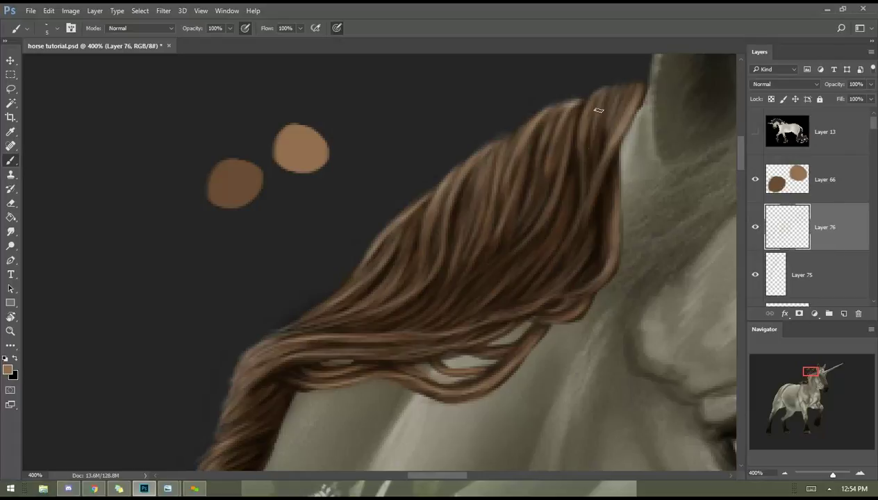
drag(604, 150, 638, 104)
drag(390, 237, 406, 222)
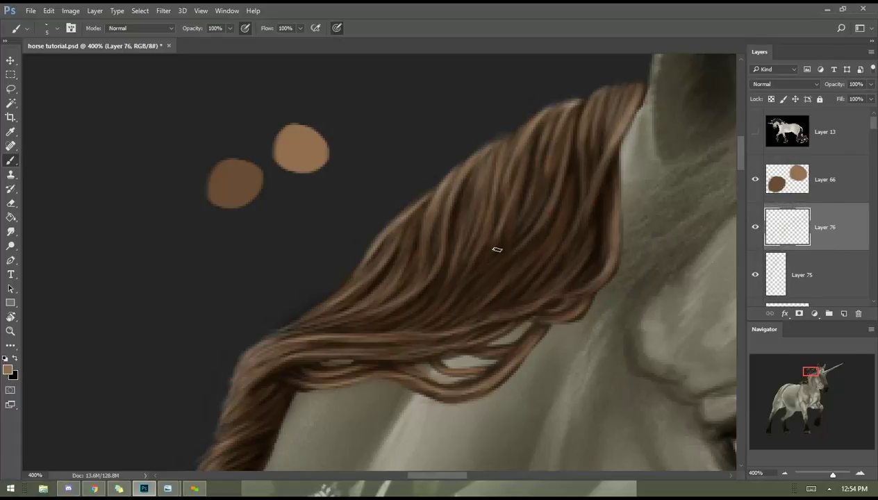
click(783, 473)
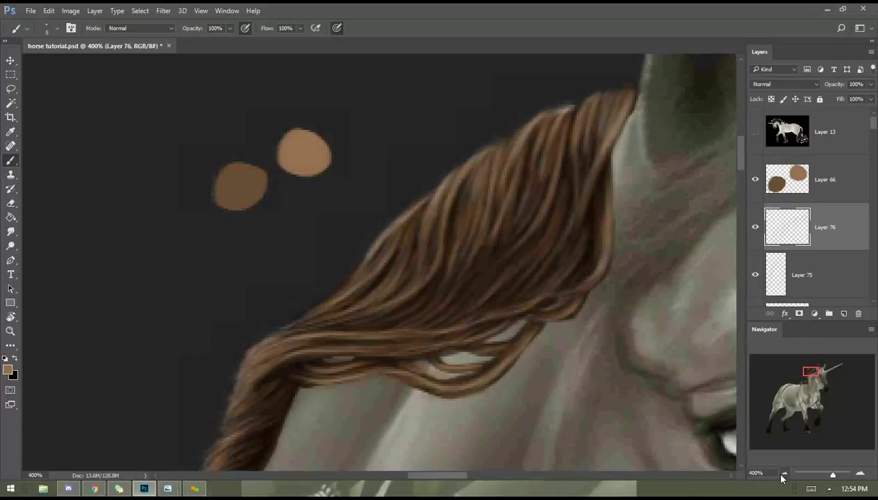
click(783, 474)
click(784, 474)
drag(520, 226, 583, 165)
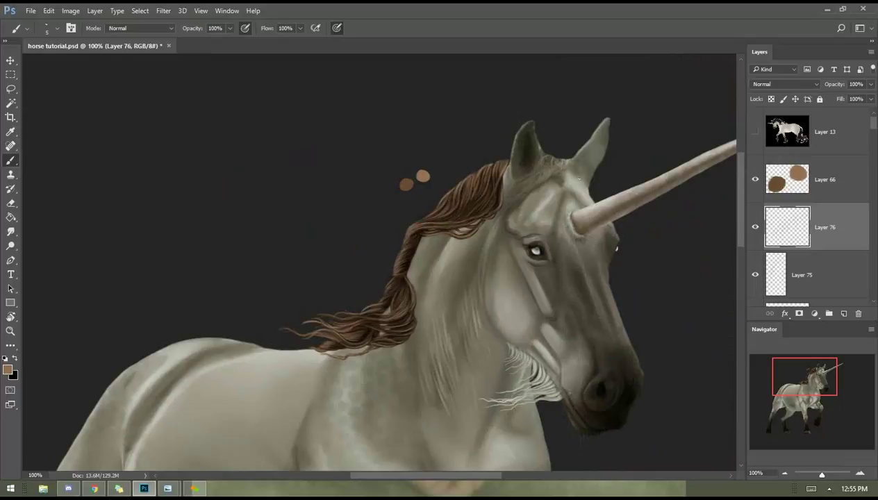
drag(629, 224, 677, 179)
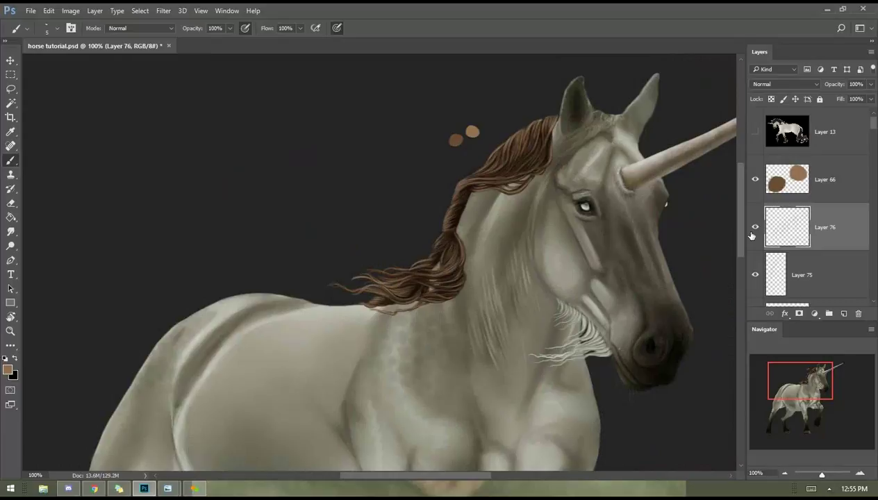
Create a new layer directly beneath the mane's dark base layer, Layer 64
drag(876, 127, 871, 161)
click(829, 236)
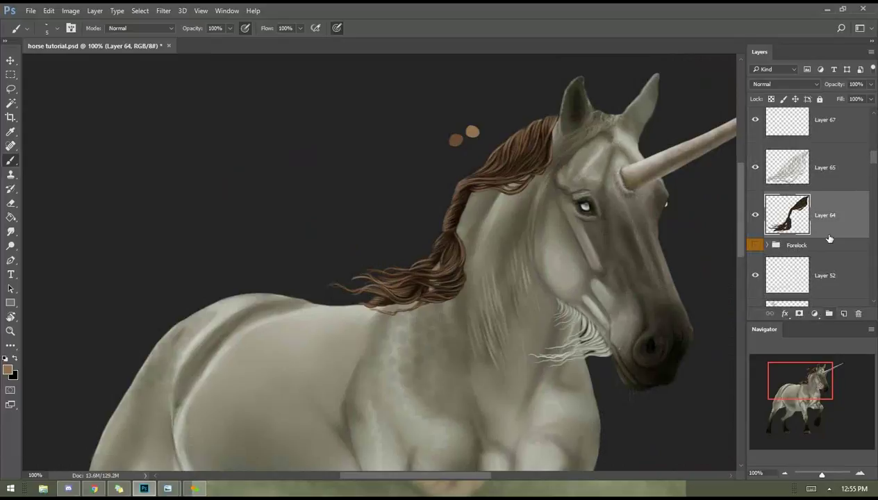
click(839, 317)
key(ctrl+bracketleft)
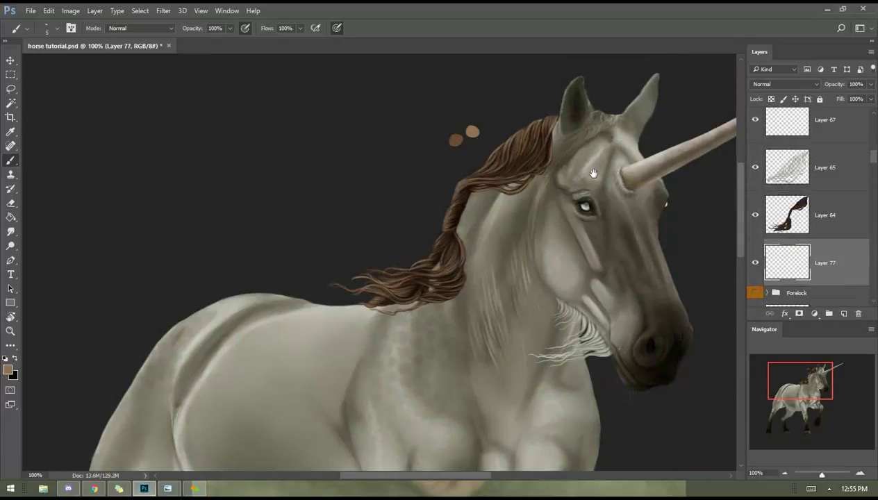
Restore the default black foreground colour and paint a shadow along the upper mane's front edge beside the ear
drag(535, 209, 462, 244)
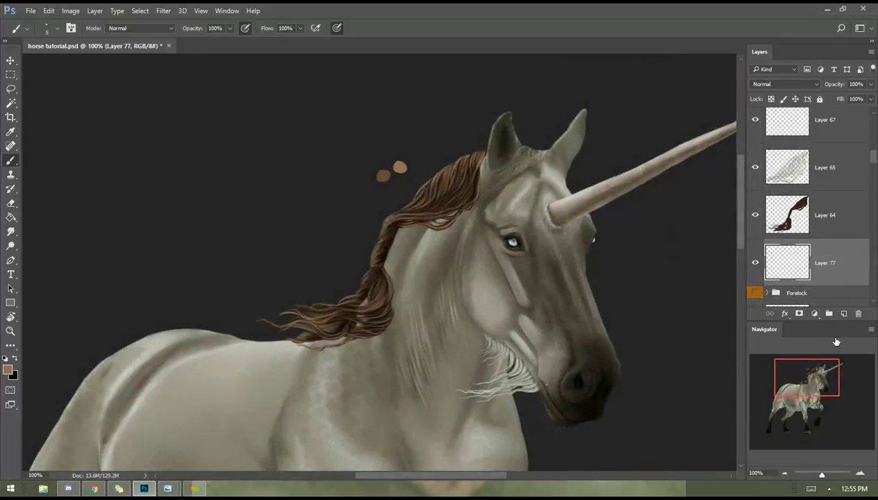
key(ctrl+plus)
key(ctrl+plus)
key(ctrl+plus)
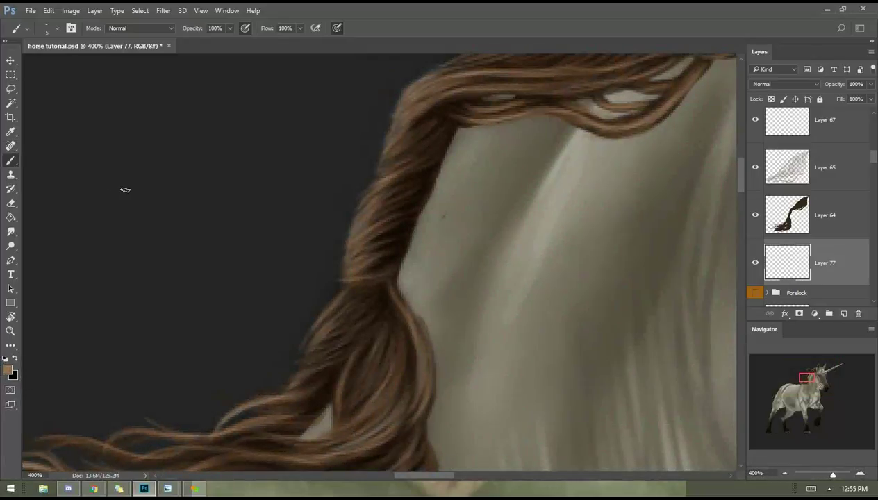
click(6, 359)
drag(509, 182, 404, 273)
drag(542, 128, 328, 368)
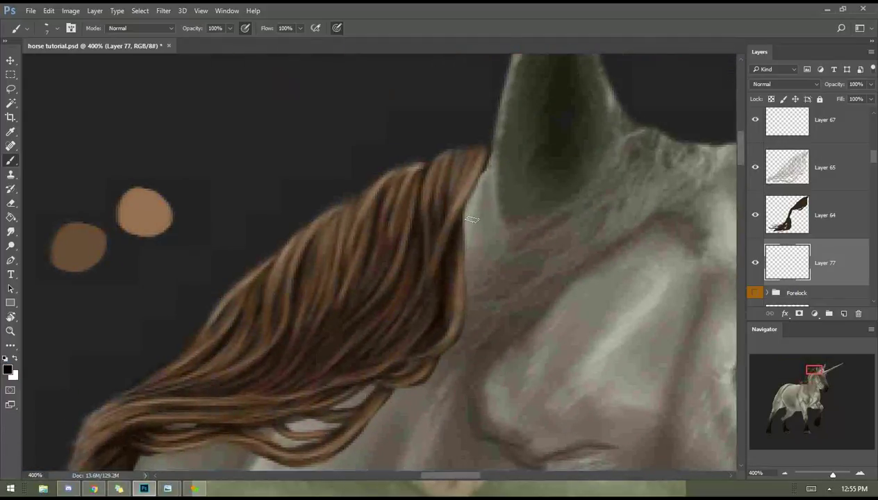
drag(484, 171, 463, 217)
mouse_move(480, 164)
mouse_down()
mouse_move(459, 242)
mouse_move(467, 260)
mouse_up()
mouse_move(469, 192)
mouse_down()
mouse_move(459, 260)
mouse_move(505, 157)
mouse_up()
Paint the black shadow under the looped strands of the upper mane and in the gaps between them
mouse_move(500, 186)
mouse_down()
mouse_move(490, 226)
mouse_move(429, 269)
mouse_move(514, 165)
mouse_move(550, 100)
mouse_up()
mouse_move(496, 186)
mouse_down()
mouse_move(513, 174)
mouse_move(418, 264)
mouse_move(347, 247)
mouse_move(358, 240)
mouse_up()
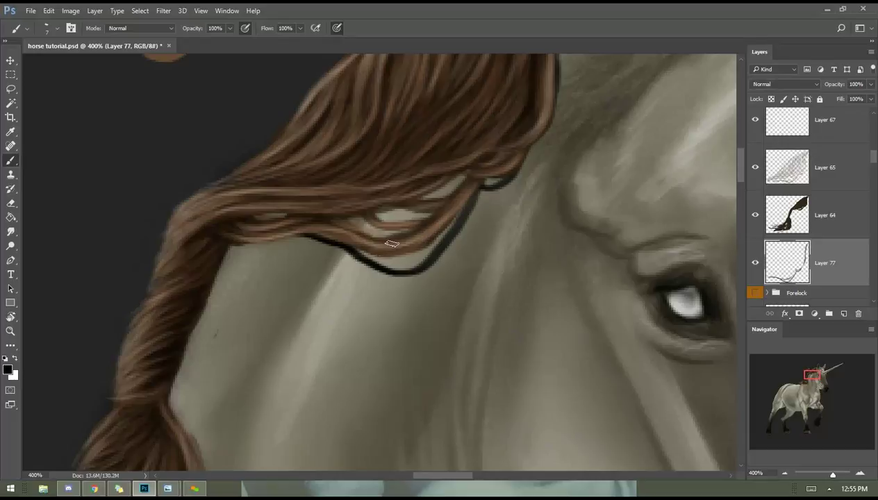
mouse_move(362, 214)
mouse_down()
mouse_move(396, 231)
mouse_move(420, 213)
mouse_move(397, 202)
mouse_move(433, 206)
mouse_move(437, 188)
mouse_move(464, 173)
mouse_up()
Continue the black shadow down the inner edge of the twisted mane section and around the rounded curve below it
mouse_move(352, 244)
mouse_down()
mouse_move(539, 118)
mouse_move(509, 115)
mouse_up()
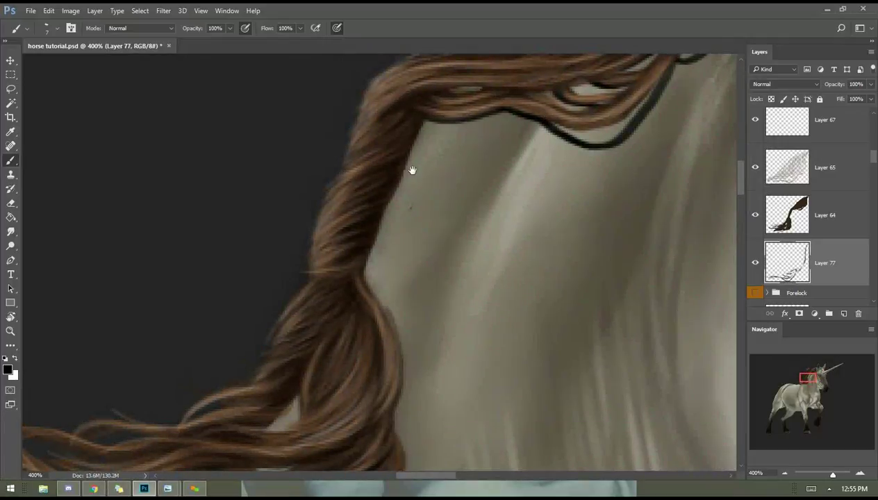
drag(384, 269, 430, 134)
drag(428, 238, 470, 143)
drag(476, 223, 459, 246)
drag(419, 287, 396, 288)
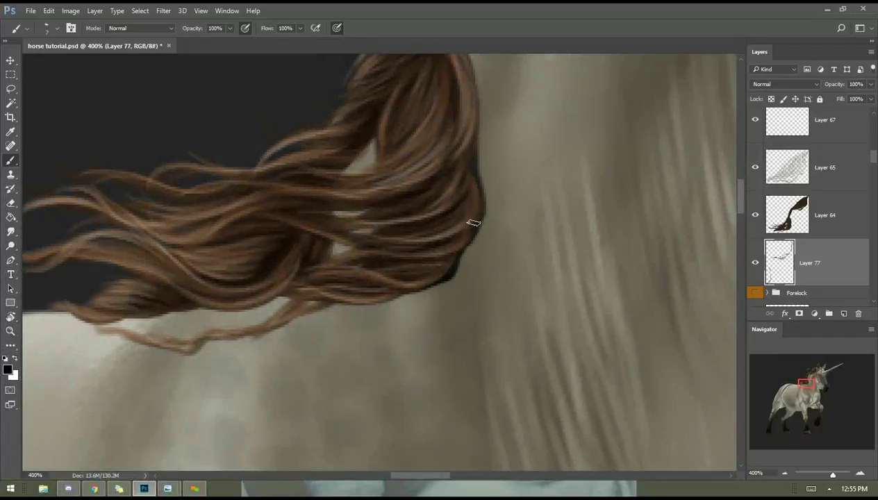
mouse_move(481, 200)
mouse_down()
mouse_move(480, 223)
mouse_move(441, 288)
mouse_move(414, 293)
mouse_move(437, 279)
mouse_move(388, 306)
mouse_move(329, 302)
mouse_up()
Paint black shadows beneath the lowest trailing strand and the tuft resting on the horse's back
drag(409, 249, 490, 175)
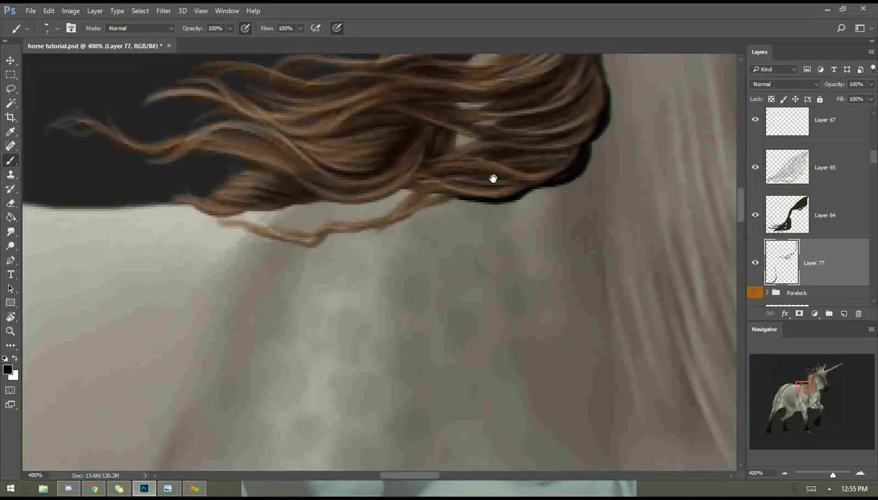
drag(538, 188, 455, 186)
mouse_move(493, 161)
mouse_down()
mouse_move(550, 123)
mouse_move(476, 168)
mouse_move(381, 198)
mouse_move(320, 204)
mouse_move(285, 194)
mouse_up()
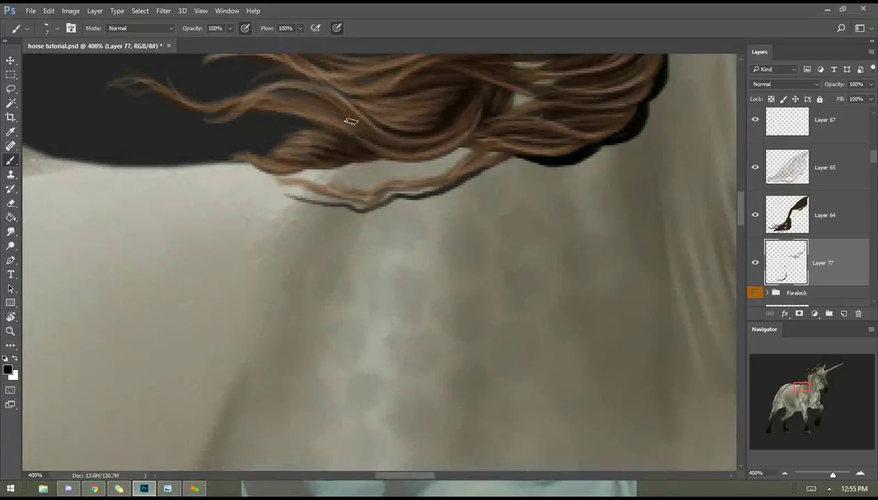
mouse_move(432, 164)
mouse_down()
mouse_move(389, 158)
mouse_move(468, 146)
mouse_move(428, 169)
mouse_move(392, 141)
mouse_move(413, 160)
mouse_move(296, 172)
mouse_up()
drag(435, 110, 351, 249)
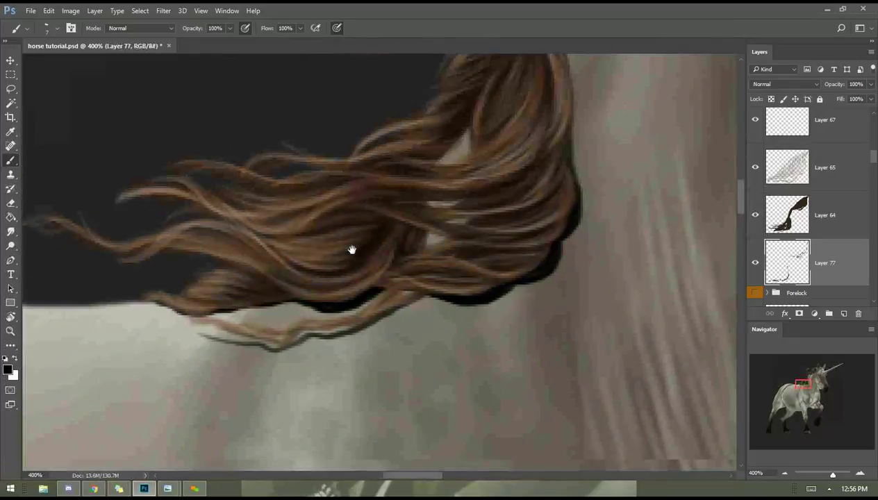
Darken the gaps between the lower mane's strands with black and check the shadows on the whole mane
drag(414, 208, 449, 211)
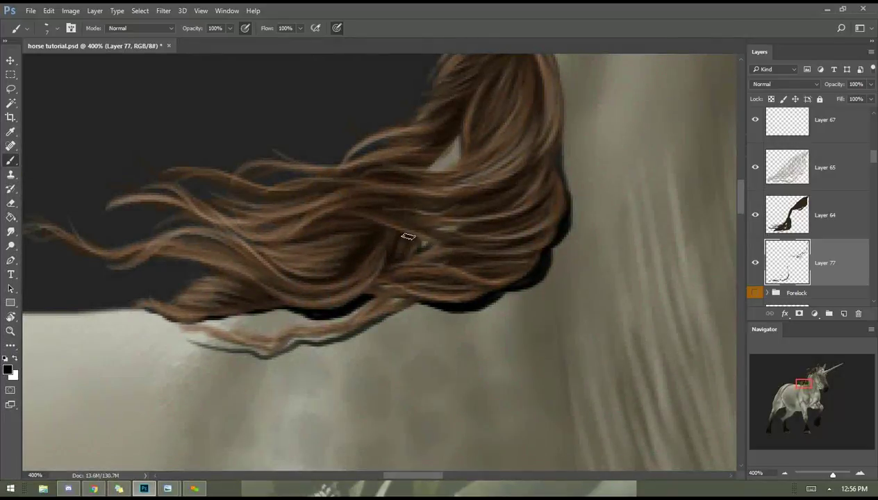
drag(464, 138, 426, 196)
click(784, 473)
click(784, 473)
click(784, 473)
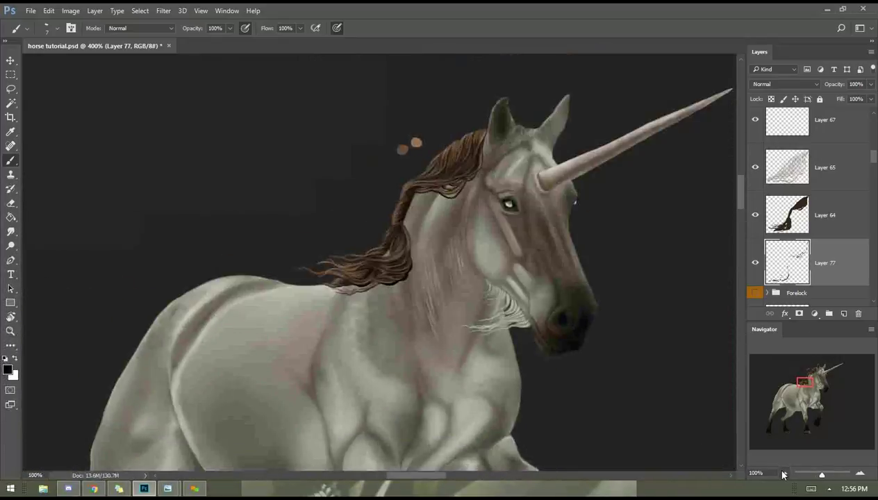
click(784, 473)
click(861, 472)
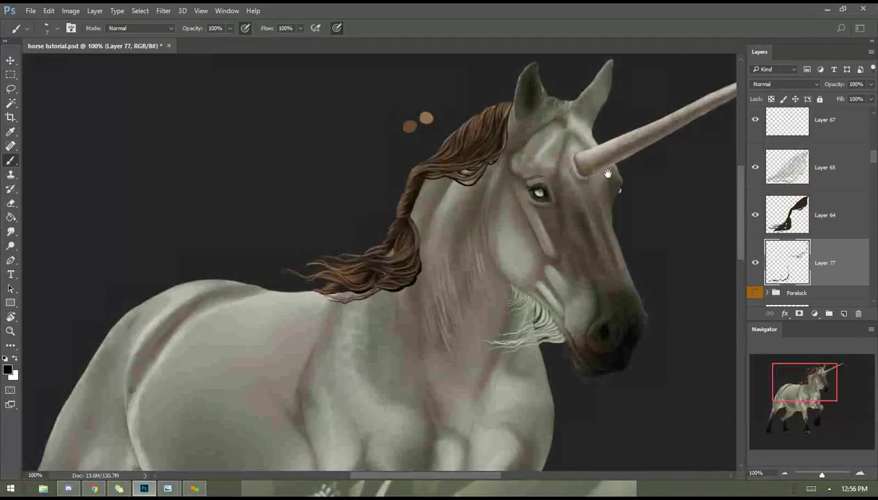
Lower the mane shadow layer's opacity to 30% and add a new layer above it
click(870, 84)
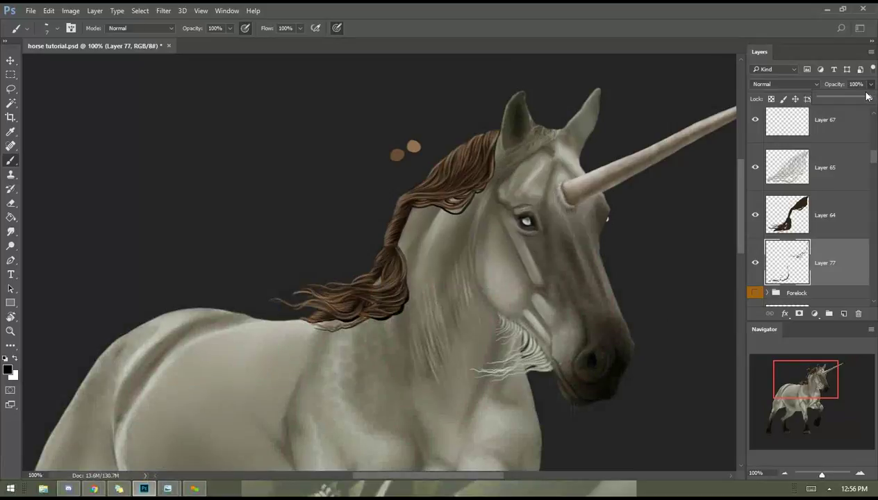
drag(834, 102, 833, 101)
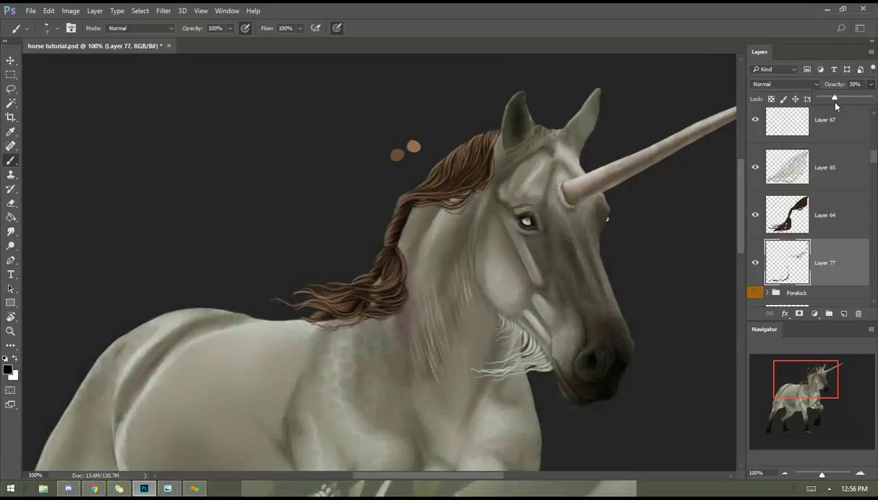
click(844, 313)
Paint a thin black contact shadow tight against the underside of the upper mane's looped strands
key(ctrl+plus)
key(ctrl+plus)
key(ctrl+plus)
key(ctrl+plus)
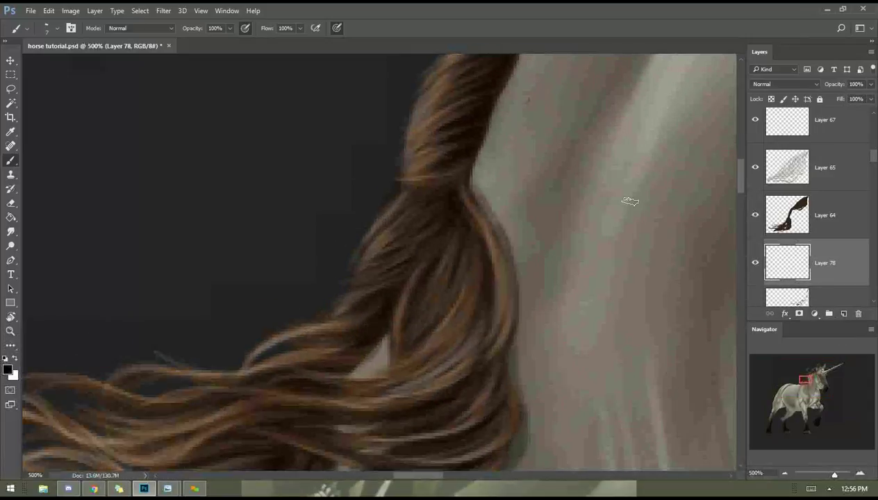
drag(652, 137, 559, 190)
drag(671, 111, 577, 237)
drag(557, 119, 540, 205)
mouse_move(558, 142)
mouse_down()
mouse_move(542, 268)
mouse_move(541, 233)
mouse_up()
mouse_move(537, 280)
mouse_down()
mouse_move(593, 147)
mouse_move(575, 209)
mouse_move(554, 229)
mouse_up()
mouse_move(514, 257)
mouse_down()
mouse_move(497, 279)
mouse_move(582, 184)
mouse_up()
mouse_move(606, 152)
mouse_down()
mouse_move(511, 235)
mouse_move(489, 246)
mouse_move(531, 224)
mouse_move(476, 247)
mouse_move(395, 224)
mouse_move(360, 229)
mouse_move(397, 210)
mouse_move(405, 212)
mouse_move(352, 212)
mouse_move(362, 230)
mouse_move(284, 229)
mouse_up()
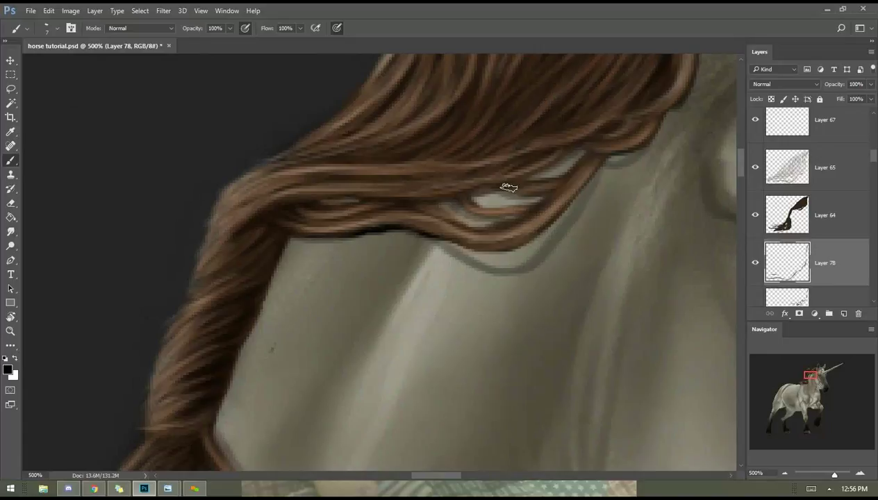
Paint thin black contact shadows in the lower mane's gaps and along the underside of its rounded curve
drag(422, 278, 563, 135)
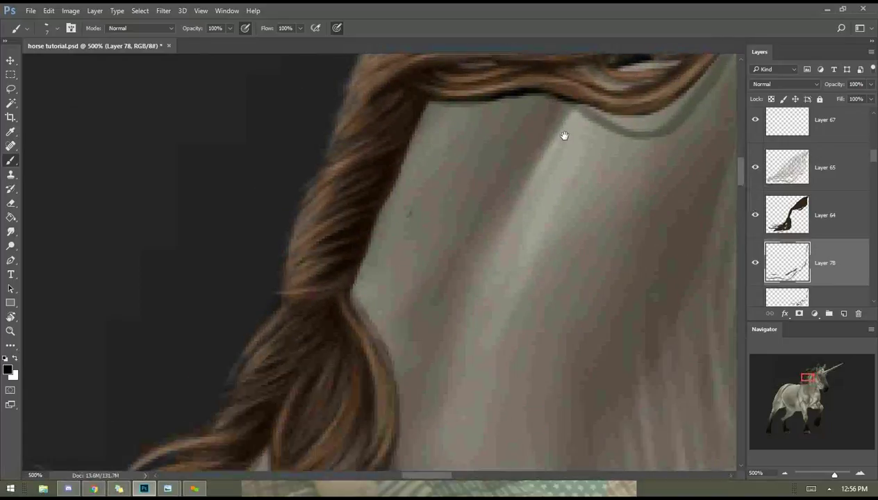
drag(314, 313, 437, 78)
drag(364, 224, 394, 195)
drag(379, 218, 398, 196)
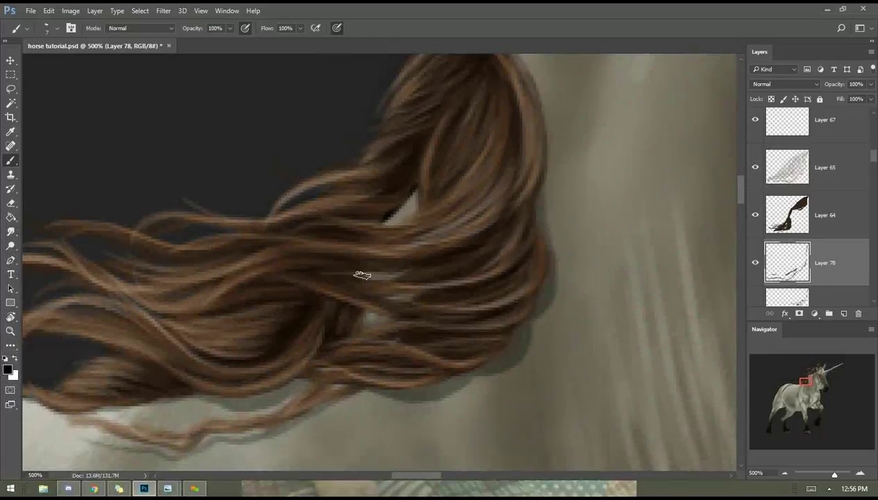
drag(417, 292, 459, 159)
drag(412, 143, 457, 141)
mouse_move(432, 180)
mouse_down()
mouse_move(409, 188)
mouse_move(540, 122)
mouse_move(533, 113)
mouse_up()
drag(611, 140, 557, 158)
drag(520, 180, 414, 221)
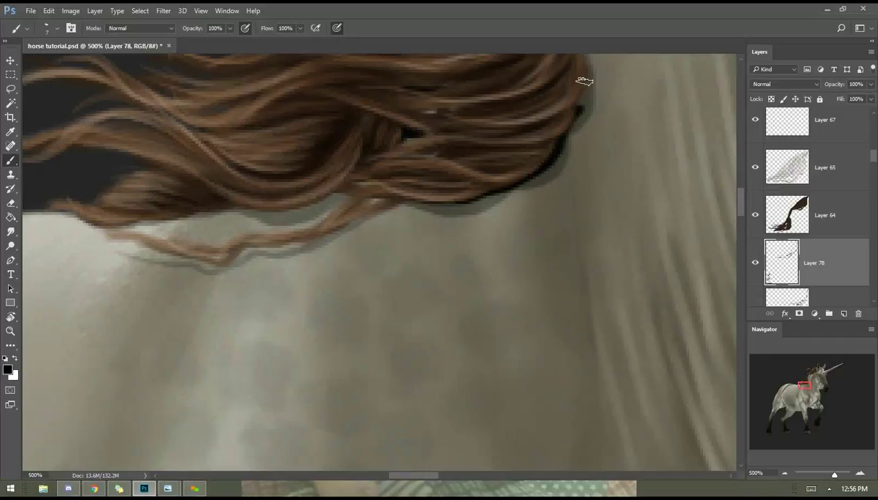
Extend the thin black shadow beneath the trailing strand and the tuft resting on the horse's back
mouse_move(303, 231)
mouse_down()
mouse_move(420, 176)
mouse_move(533, 147)
mouse_move(439, 191)
mouse_move(465, 181)
mouse_up()
mouse_move(446, 139)
mouse_down()
mouse_move(489, 134)
mouse_move(414, 146)
mouse_move(358, 141)
mouse_move(399, 139)
mouse_move(279, 163)
mouse_move(228, 146)
mouse_up()
drag(576, 145, 428, 243)
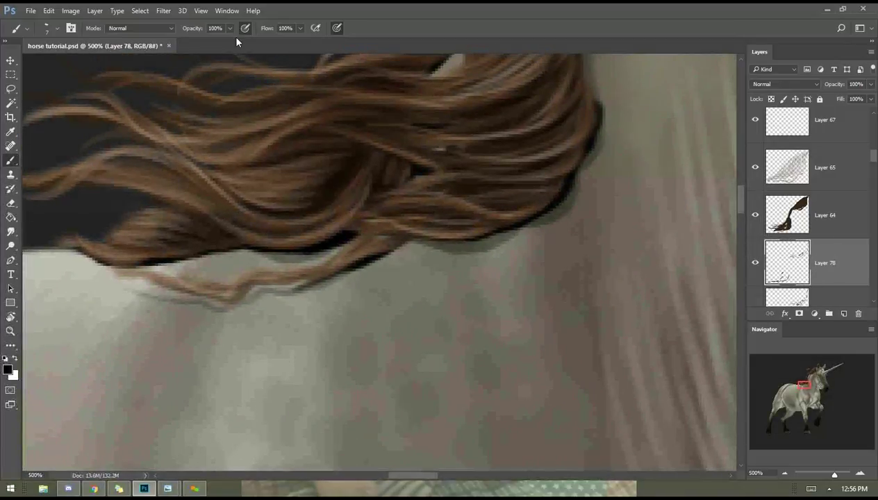
Soften the thin contact shadow layer with a Gaussian Blur of 1.0 pixel radius
click(163, 11)
mouse_move(161, 132)
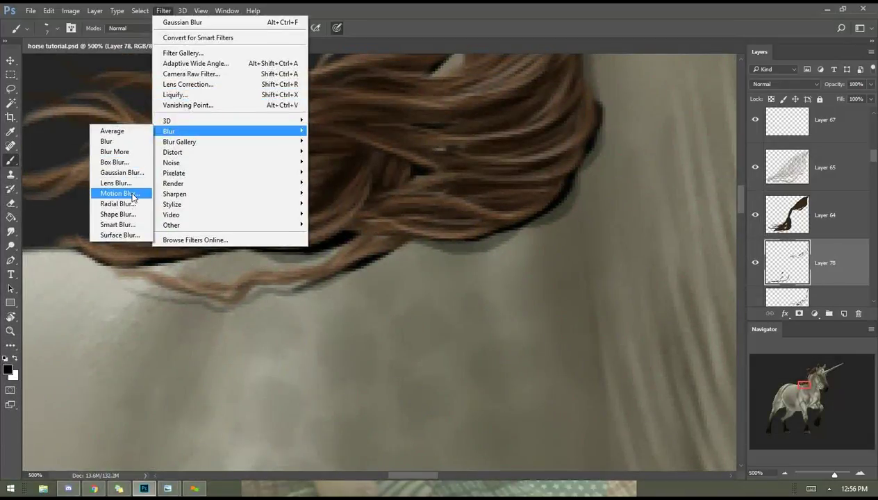
click(132, 174)
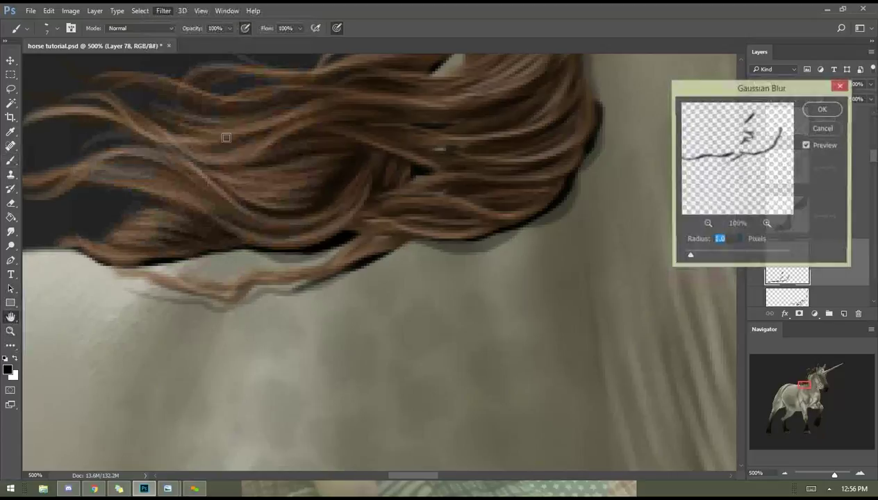
click(814, 112)
Lower the blurred contact shadow layer's opacity to 63% and check the whole mane
click(785, 475)
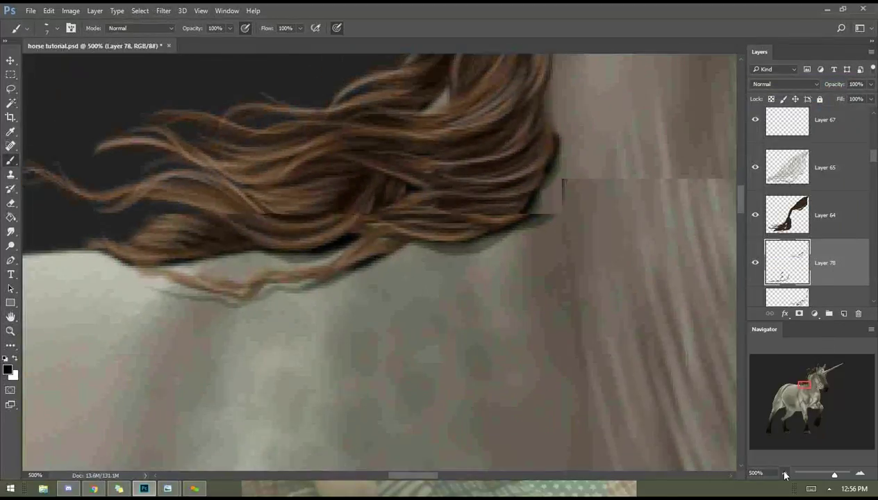
click(785, 475)
click(785, 475)
click(785, 475)
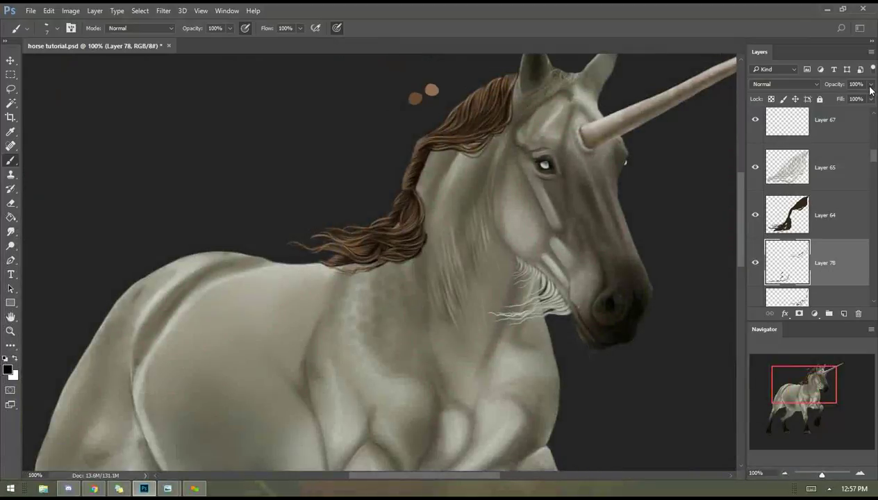
mouse_move(870, 86)
mouse_down()
mouse_move(830, 100)
mouse_move(851, 104)
mouse_up()
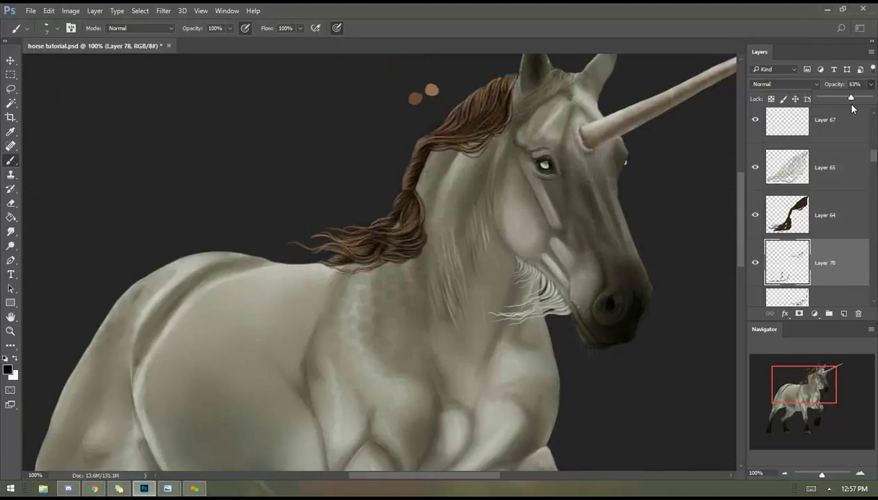
drag(574, 167, 547, 219)
drag(629, 195, 602, 210)
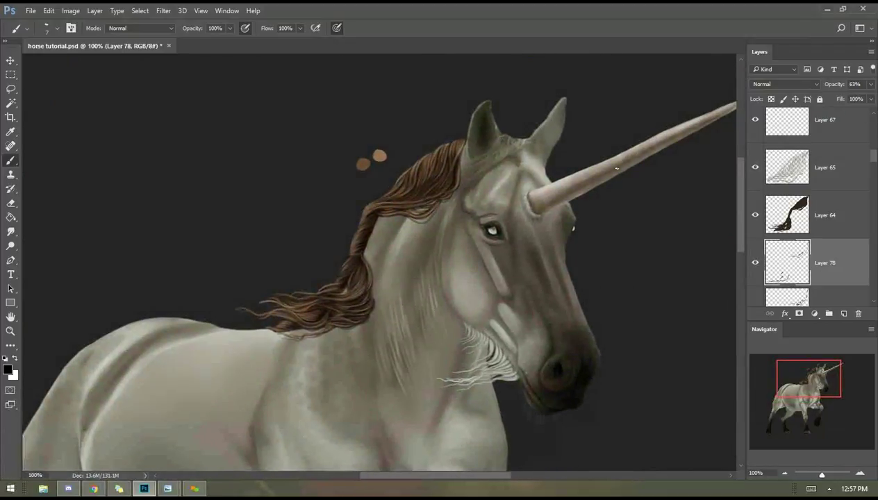
Add a new layer above Layer 76 and paint a broad black shadow along the twisted mane section's inner edge
drag(876, 161, 876, 125)
click(834, 237)
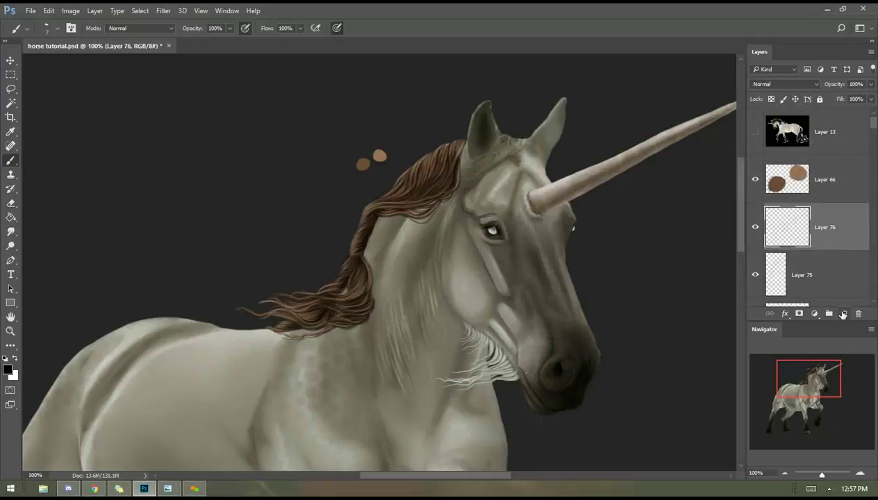
click(843, 314)
click(860, 474)
click(860, 476)
mouse_move(337, 167)
mouse_down()
mouse_move(383, 74)
mouse_move(323, 232)
mouse_move(343, 139)
mouse_move(382, 81)
mouse_up()
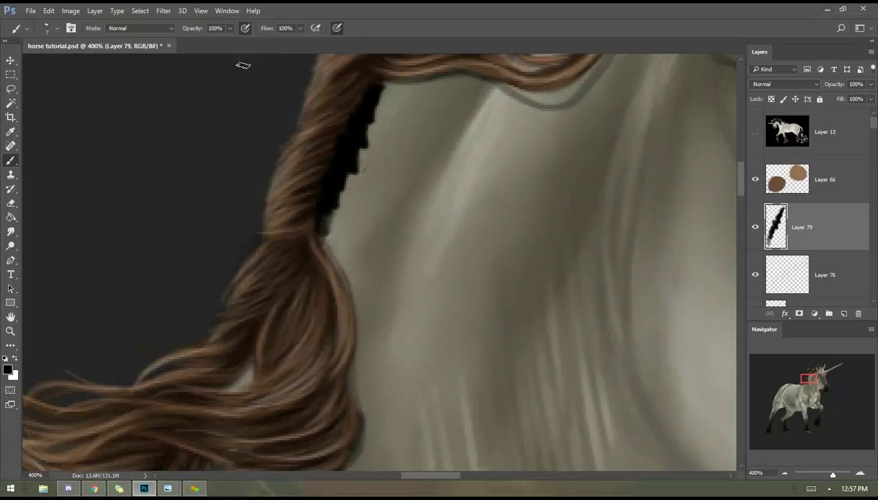
Blur the broad shadow on the twisted section with a Gaussian Blur of 1.8 pixels radius
click(162, 12)
mouse_move(173, 129)
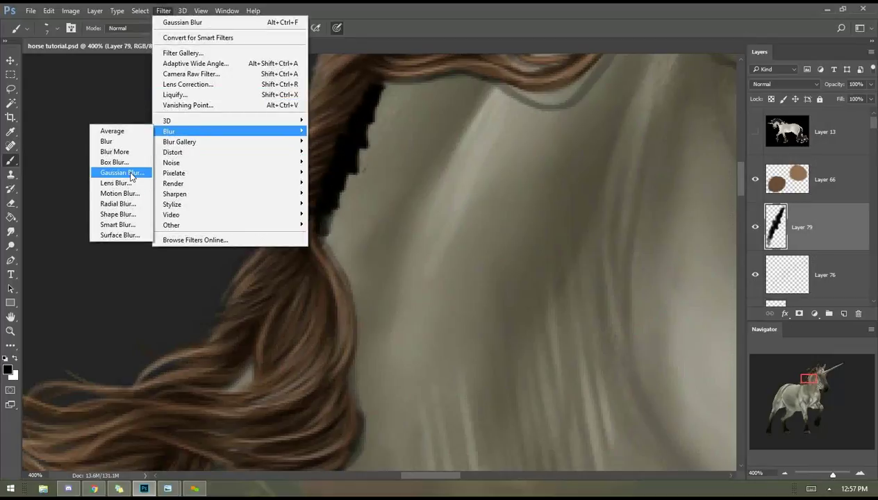
click(121, 172)
mouse_move(694, 254)
mouse_down()
mouse_move(710, 260)
mouse_move(695, 259)
mouse_up()
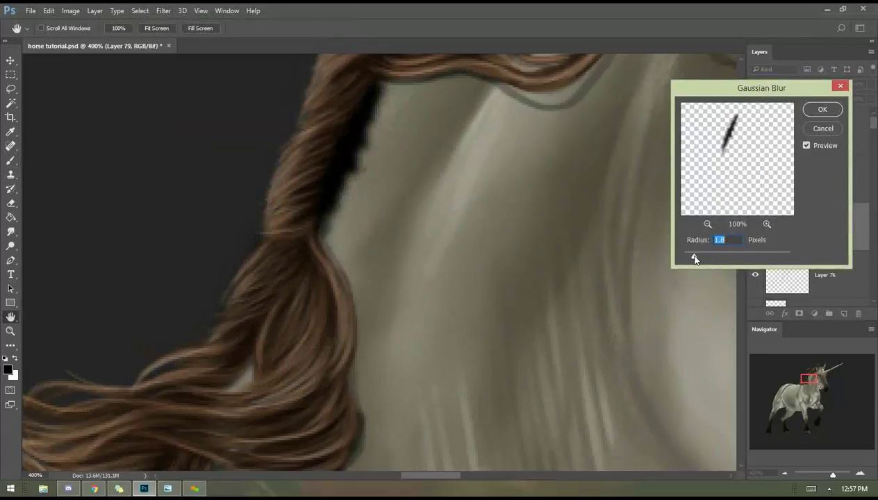
click(817, 110)
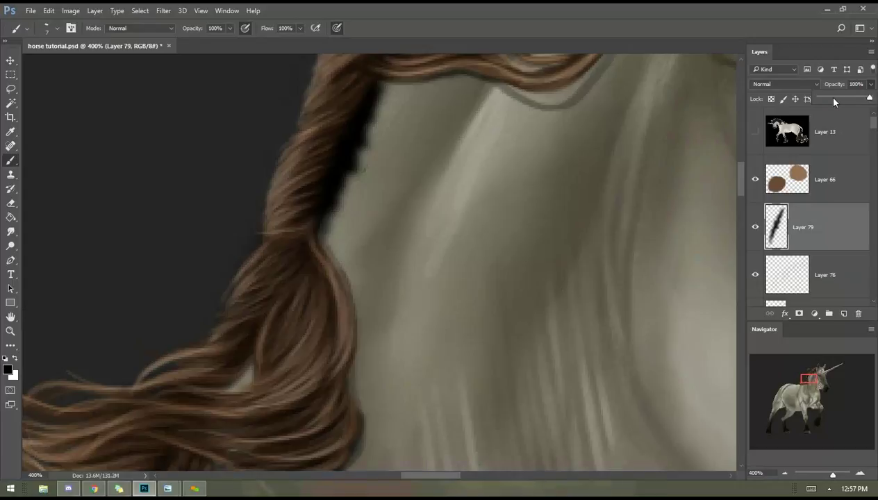
Lower the broad blurred shadow layer's opacity to 38%
drag(827, 105, 840, 103)
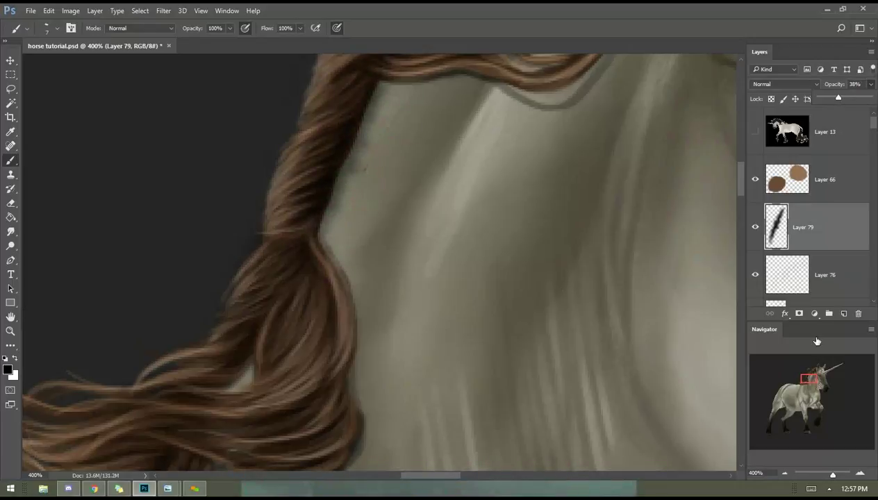
click(784, 473)
click(784, 473)
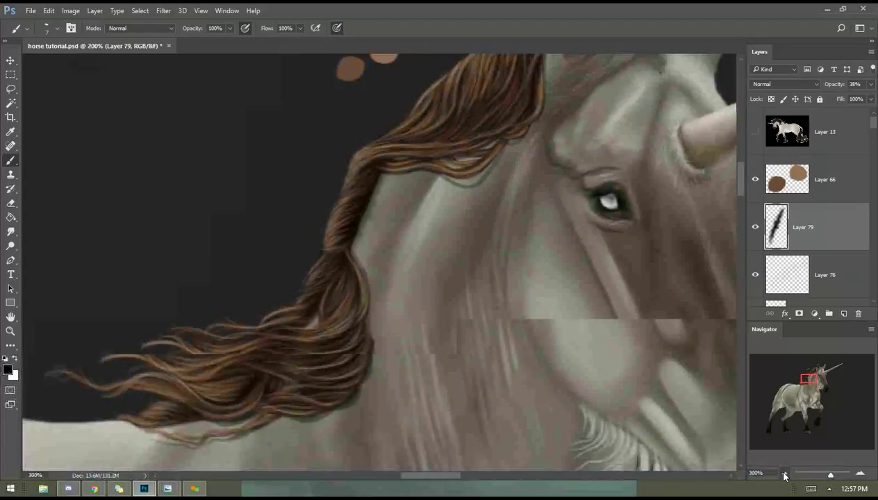
Add another layer and paint a thin black shadow along the inner edge of the twisted mane section
click(861, 475)
click(861, 475)
click(861, 475)
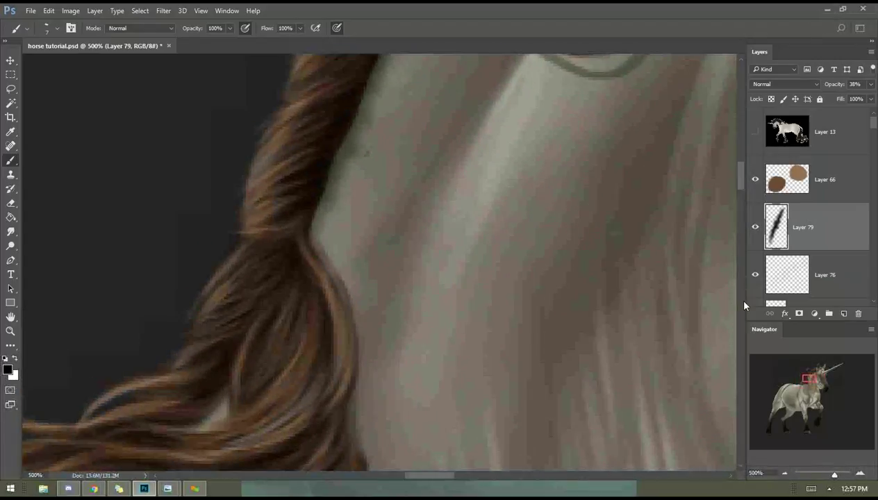
click(844, 314)
drag(345, 125, 310, 210)
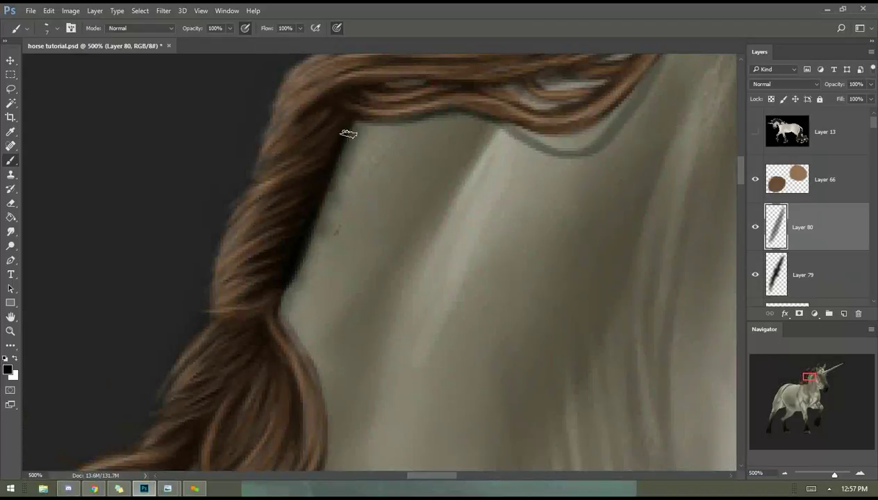
drag(348, 133, 326, 186)
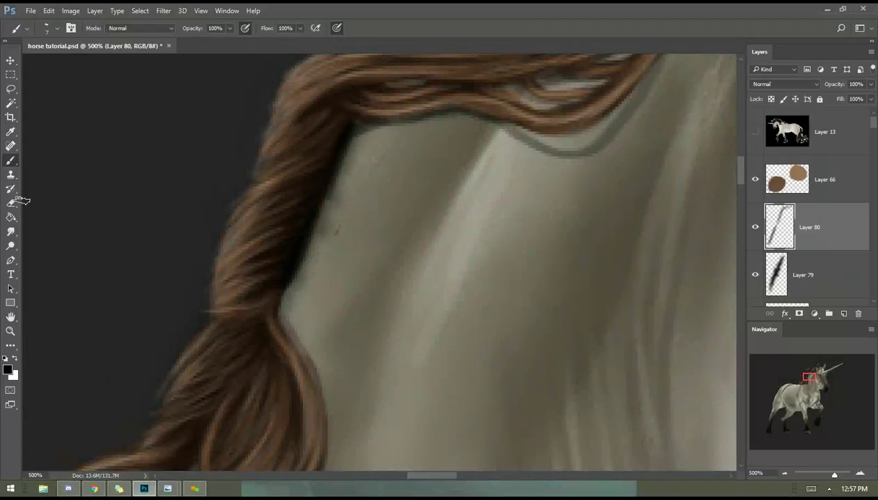
Smudge the thin shadow along the twisted section and the broad shadow on the layer beneath it
click(10, 232)
drag(324, 180, 294, 255)
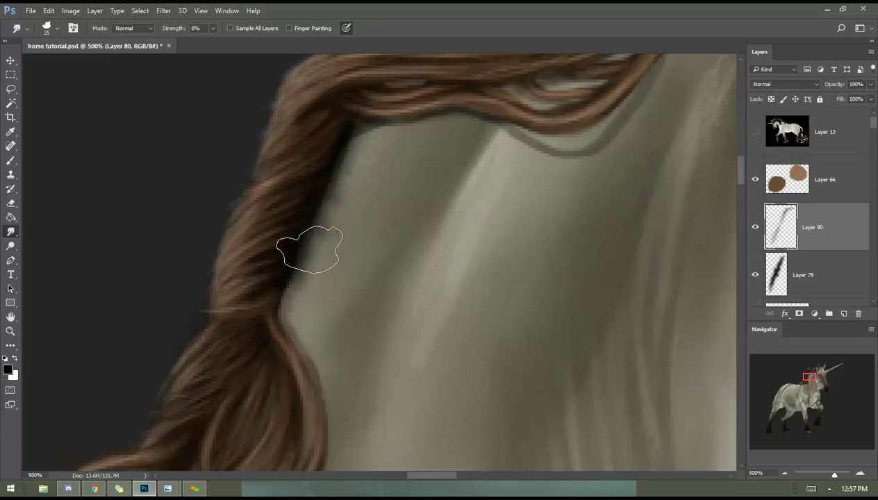
key(alt+bracketleft)
drag(372, 190, 326, 289)
drag(378, 171, 323, 299)
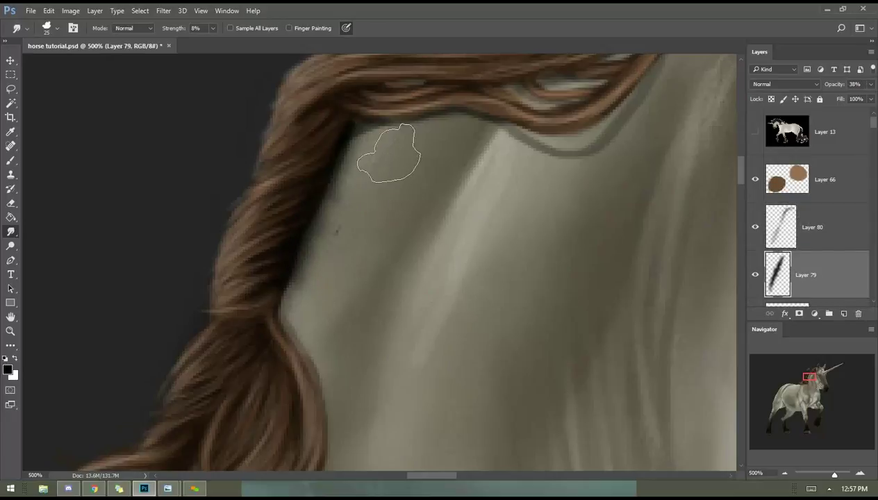
Examine how the twisted section's shadow looks against the whole mane and neck
click(783, 474)
click(784, 473)
click(784, 474)
click(783, 474)
drag(513, 232, 615, 188)
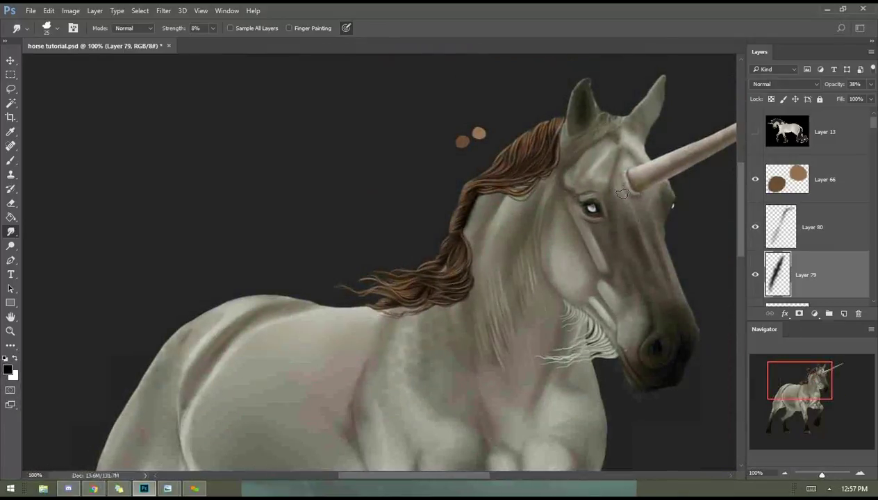
drag(626, 261, 577, 282)
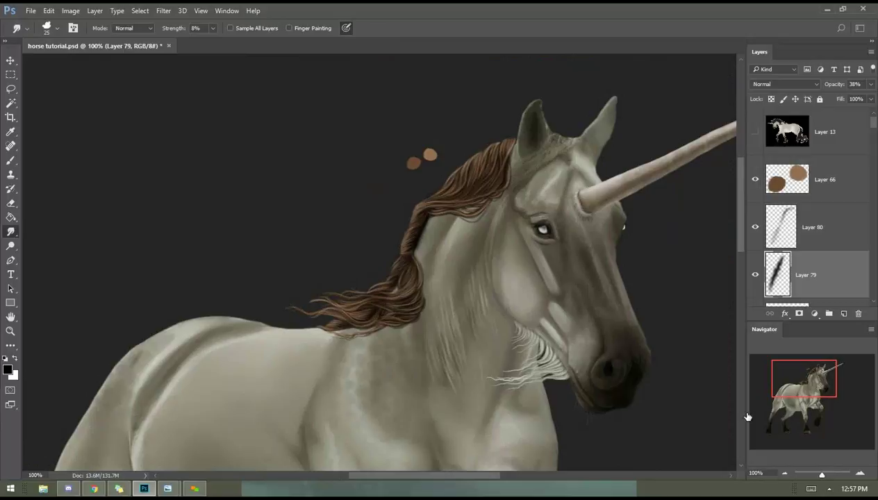
key(ctrl+minus)
drag(547, 170, 533, 184)
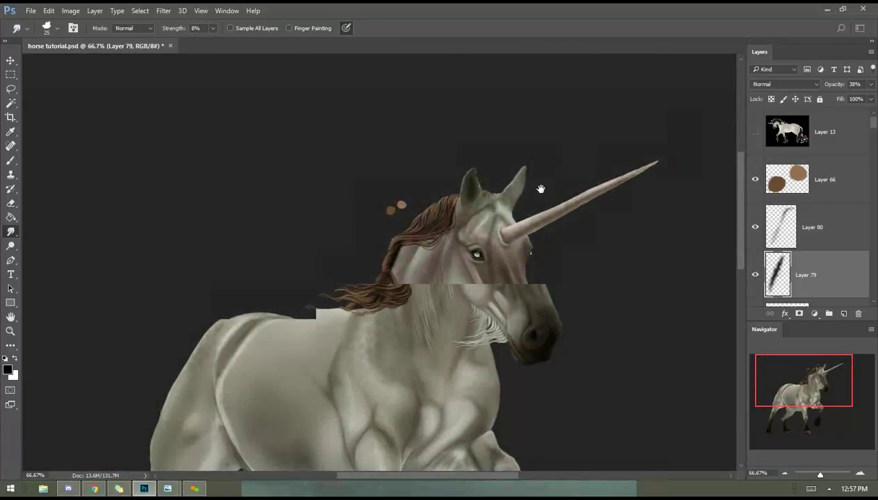
Lower the broad shadow layer's opacity to 2% and add a new layer above the thin shadow layer
click(860, 473)
click(860, 473)
click(860, 473)
click(860, 473)
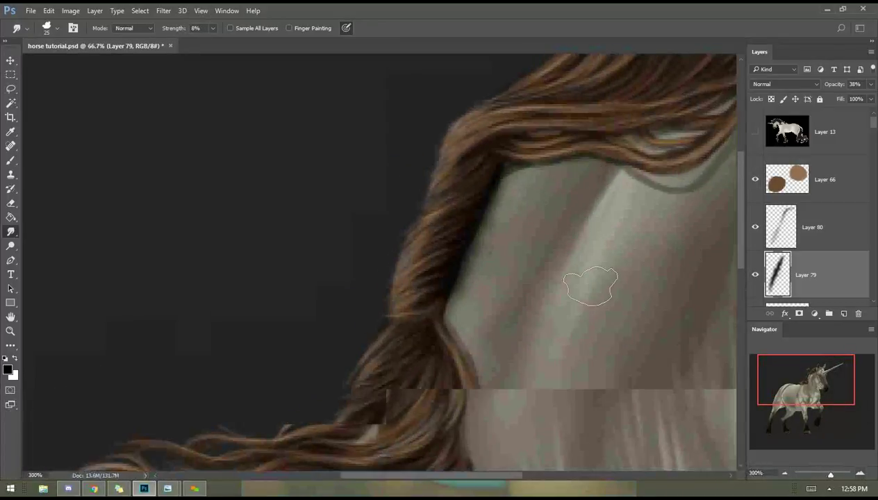
drag(676, 197, 614, 235)
key(ctrl+plus)
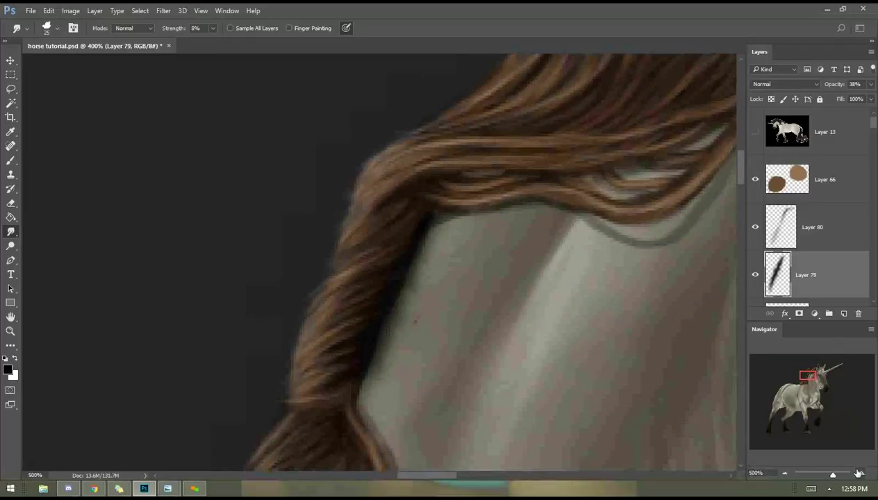
click(832, 218)
click(870, 84)
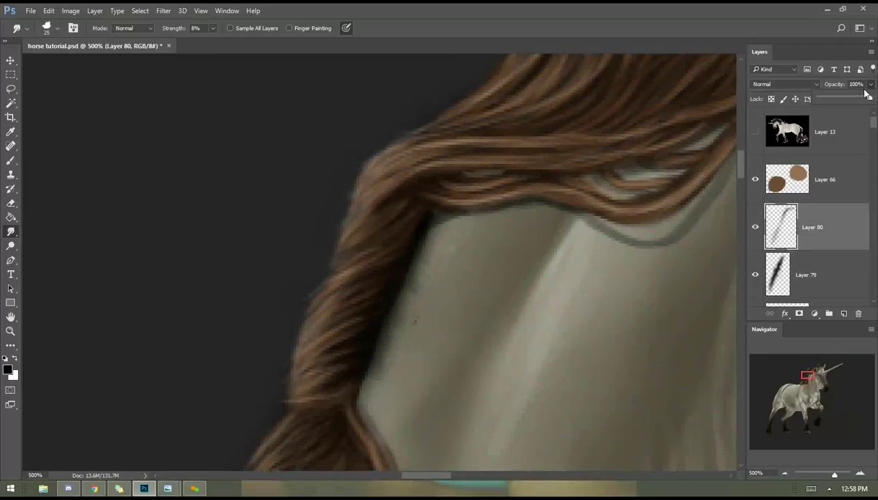
click(829, 258)
click(870, 84)
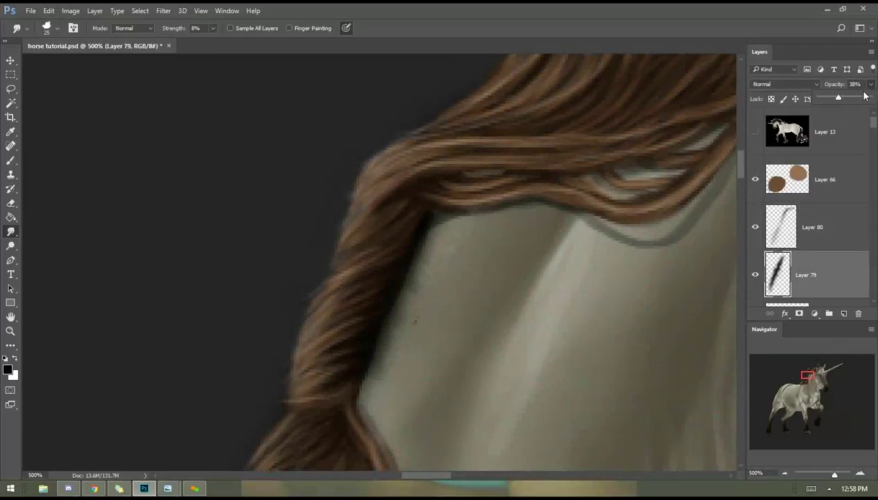
drag(855, 98, 824, 101)
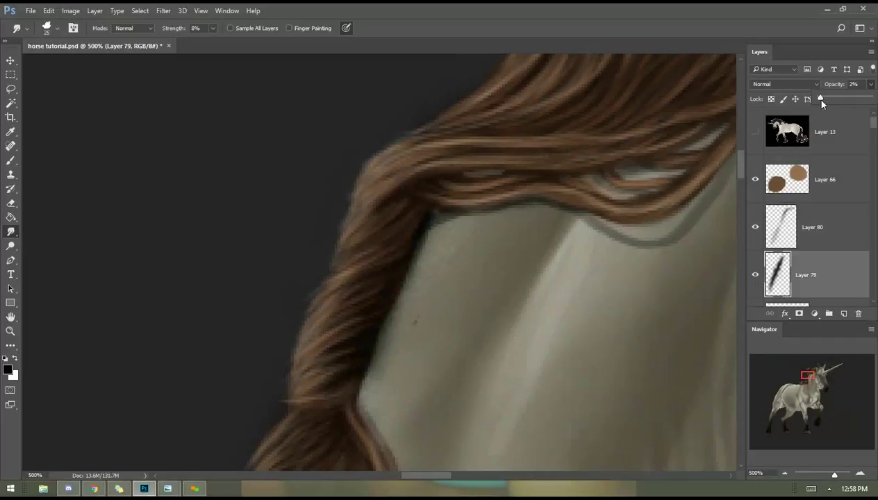
click(805, 235)
click(844, 313)
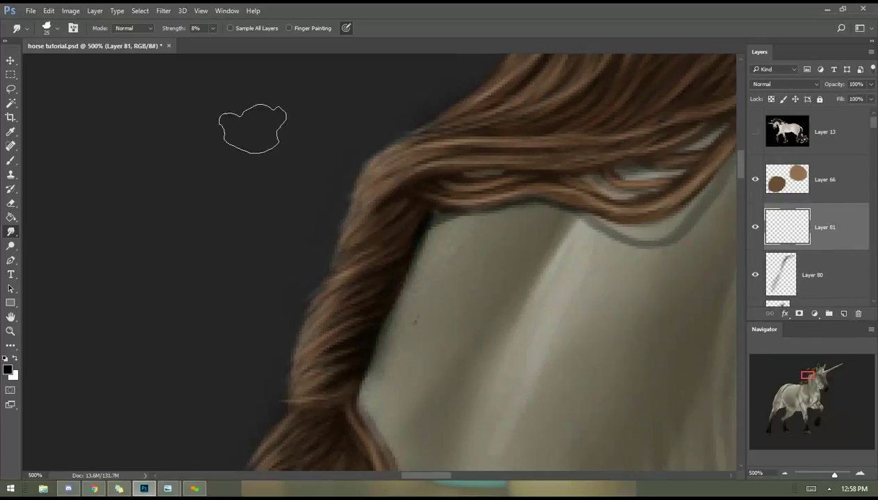
Sample the darker brown swatch and paint fine strands along the inner edge of the twisted mane section on the new layer
click(10, 131)
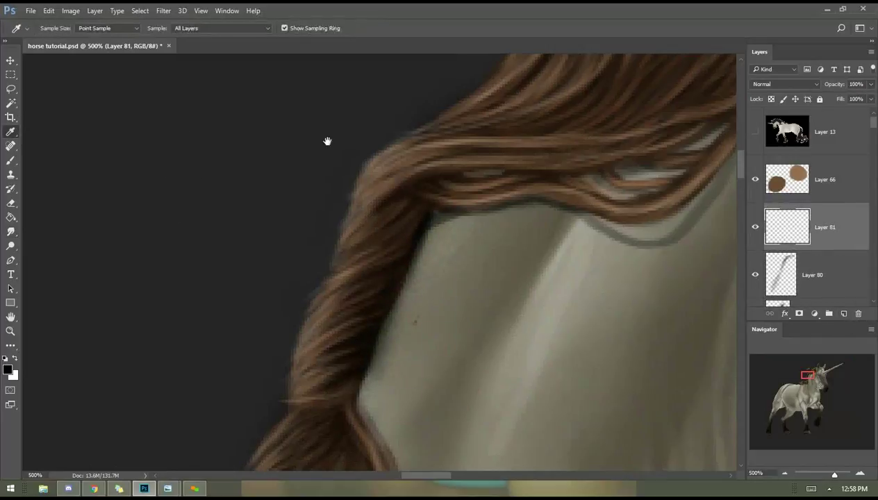
drag(313, 143, 341, 291)
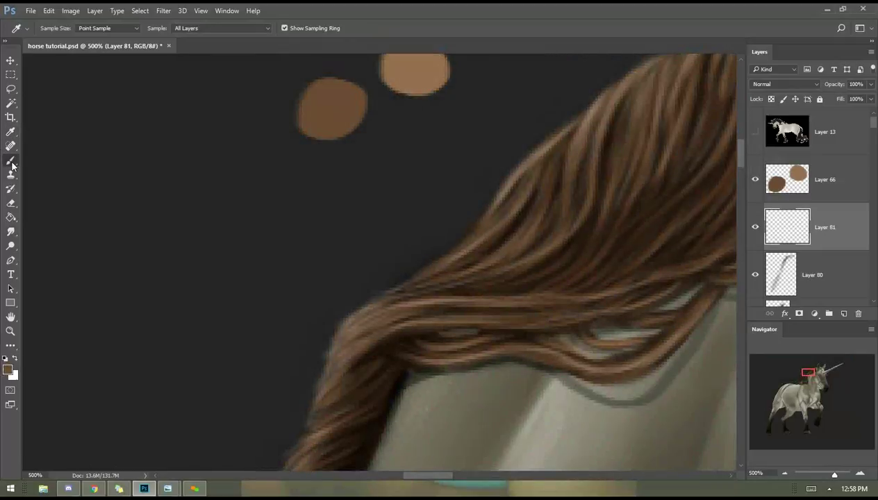
click(10, 160)
scroll(361, 168, down, 5)
mouse_move(400, 307)
mouse_down()
mouse_move(372, 318)
mouse_move(444, 172)
mouse_move(439, 180)
mouse_up()
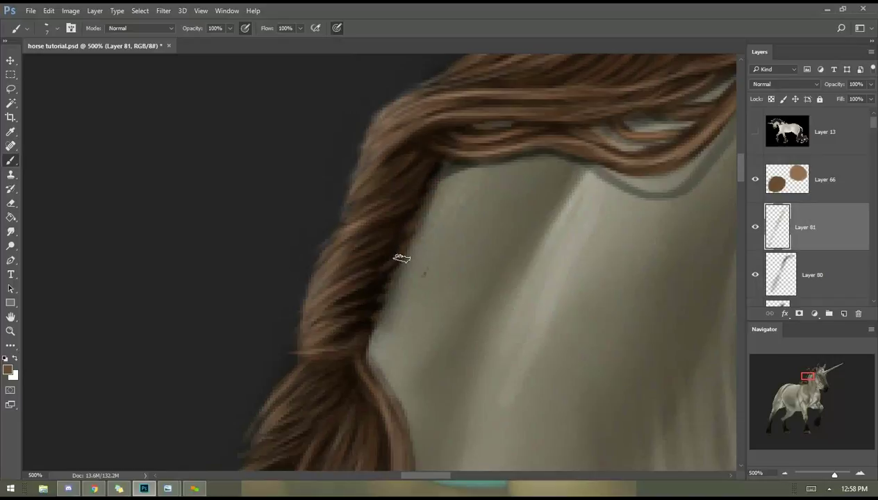
mouse_move(360, 338)
mouse_down()
mouse_move(377, 317)
mouse_move(368, 313)
mouse_up()
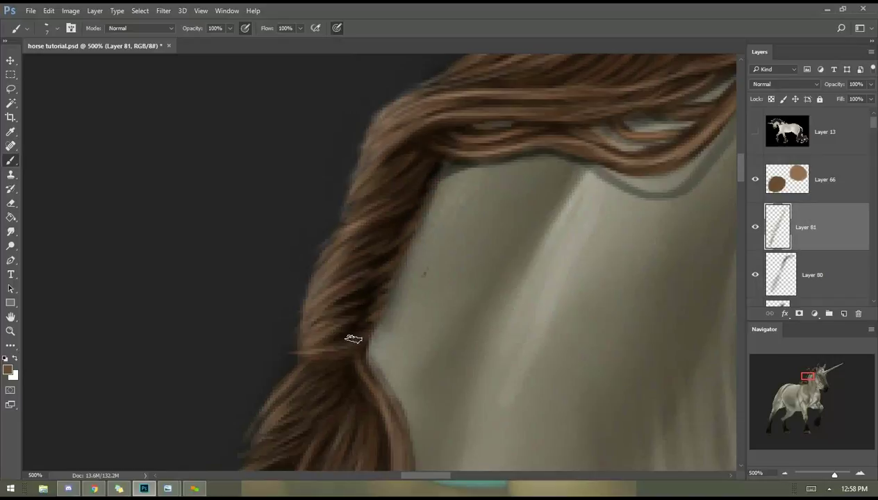
Compare the mane with and without the new strands and set their layer's blend mode to Overlay
click(755, 227)
click(755, 227)
drag(868, 86, 831, 100)
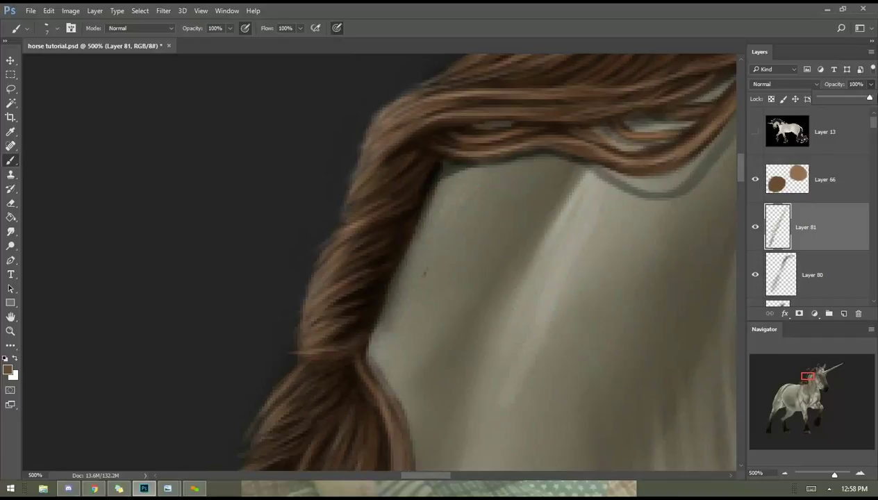
click(791, 84)
click(769, 191)
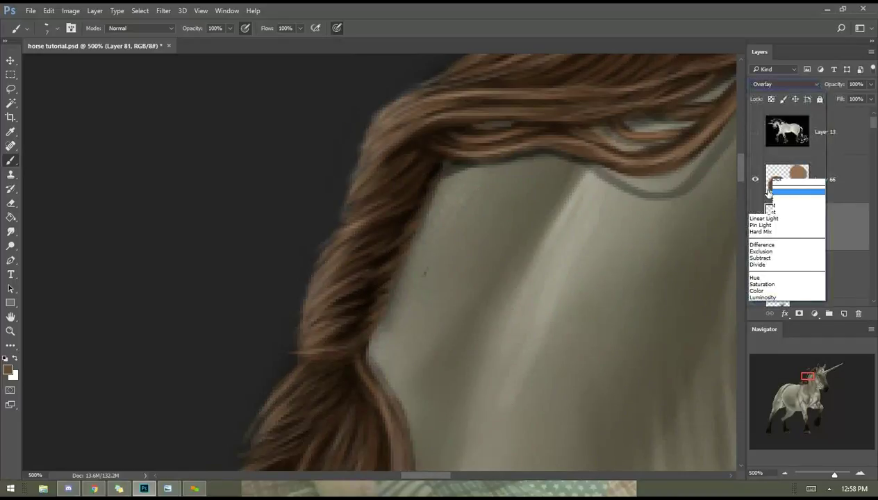
Paint more brown strands along the twisted section's inner edge on a new layer and move that layer beneath the broad shadow layer
click(843, 314)
mouse_move(439, 174)
mouse_down()
mouse_move(403, 247)
mouse_move(367, 290)
mouse_move(348, 346)
mouse_up()
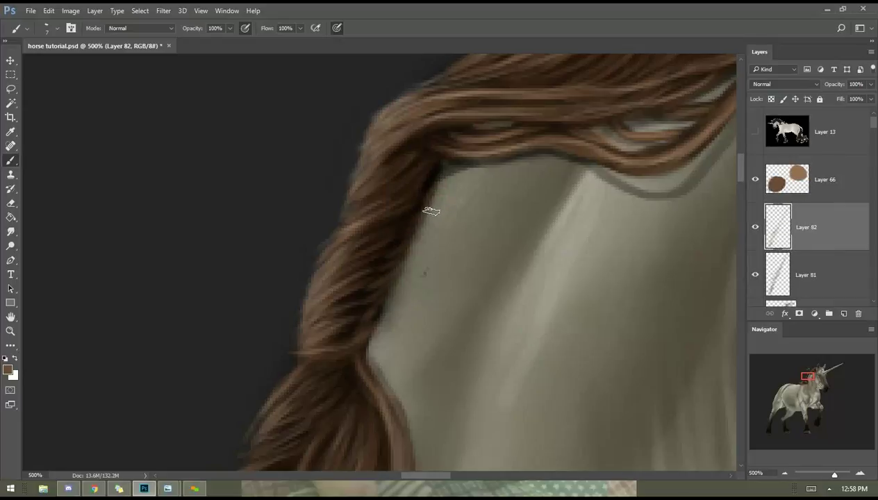
mouse_move(440, 182)
mouse_down()
mouse_move(372, 284)
mouse_move(357, 326)
mouse_up()
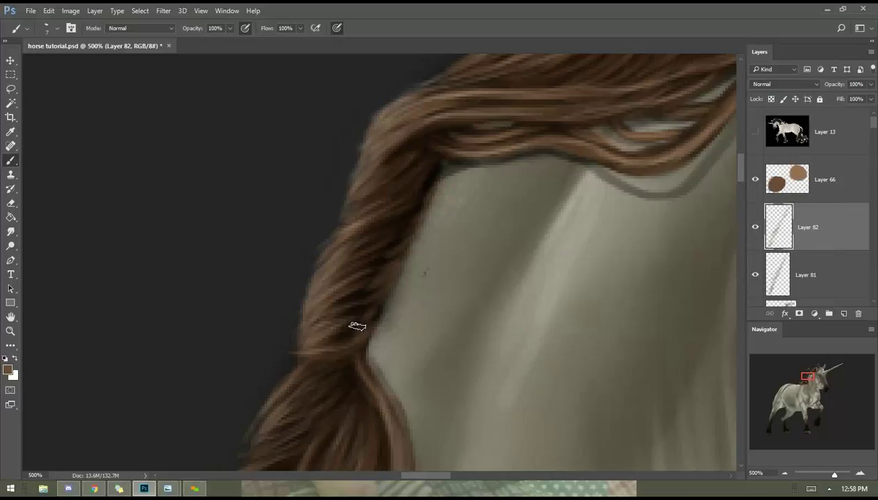
drag(824, 239, 831, 273)
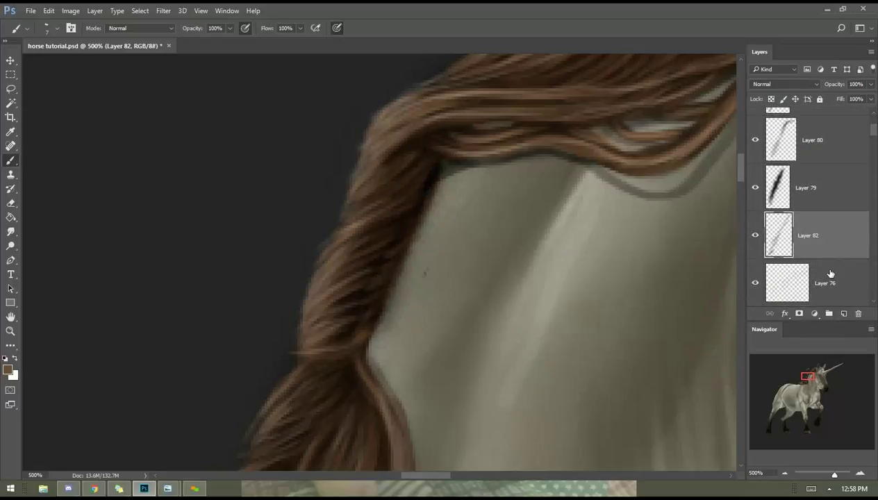
Examine the twisted section against the whole mane and head at 100%, comparing it with the shadow layers hidden and shown
click(785, 474)
click(785, 474)
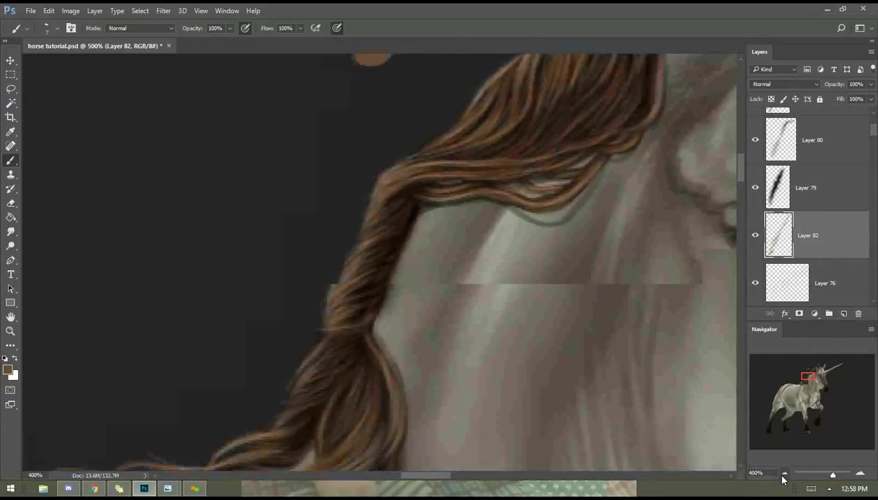
click(785, 474)
click(785, 473)
drag(526, 276, 591, 228)
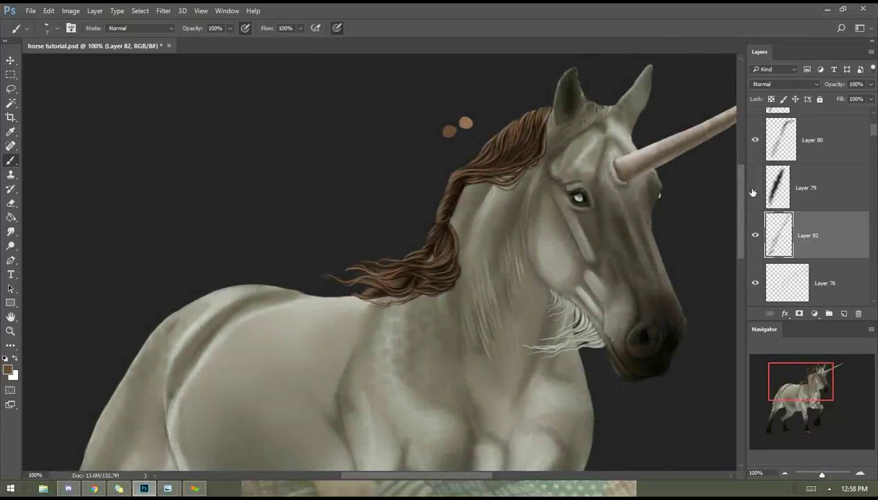
click(753, 141)
click(781, 139)
click(11, 232)
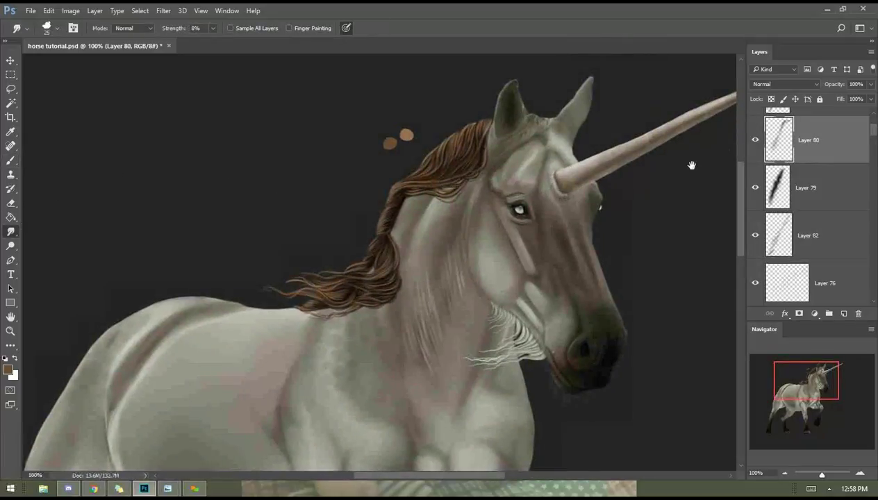
drag(692, 165, 653, 183)
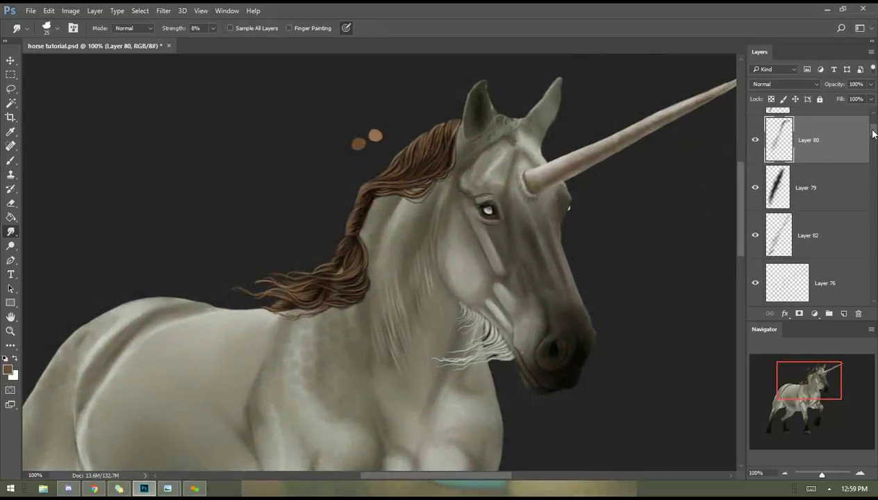
Group the mane layers from Layer 81 through Layer 77 and compare the unicorn with the group hidden and shown
drag(873, 133, 865, 175)
key(alt+bracketright)
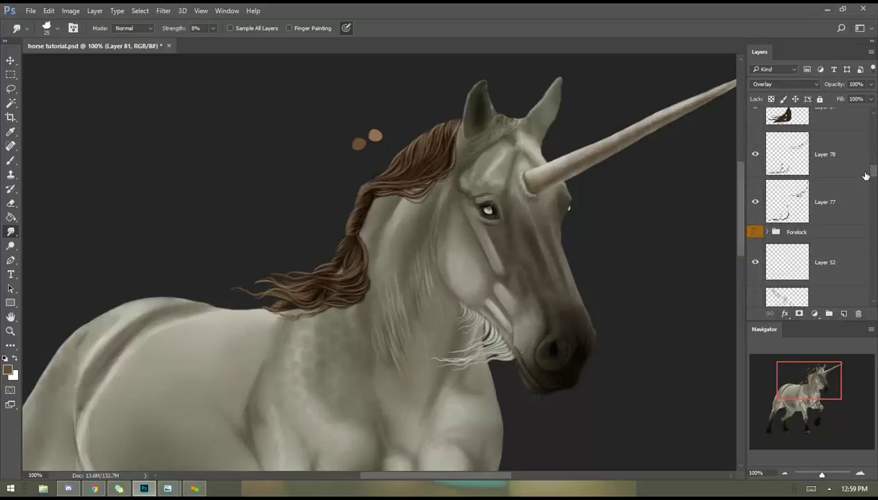
shift+click(832, 212)
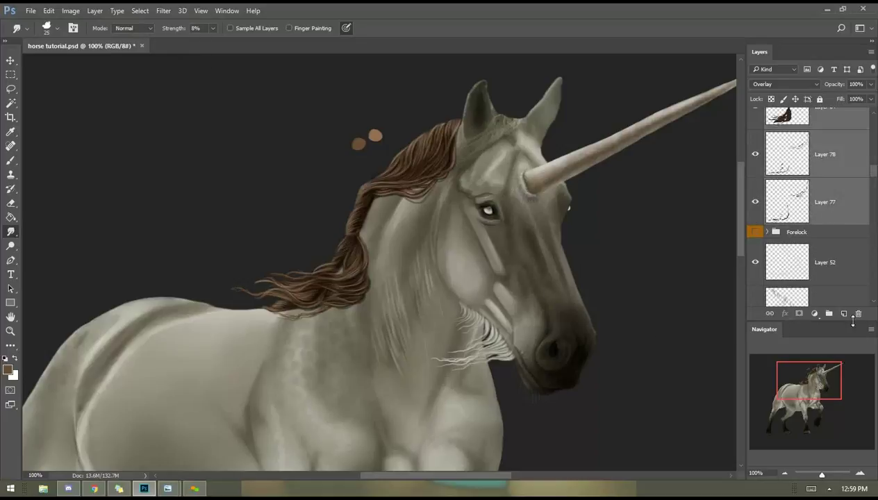
click(828, 315)
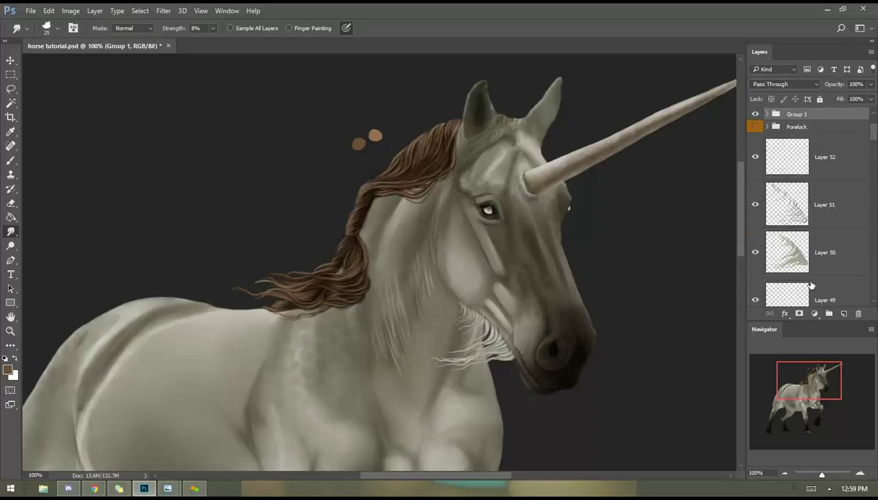
click(756, 114)
click(756, 114)
Show the Forelock group and move it above the colour swatch layer
drag(564, 111, 531, 148)
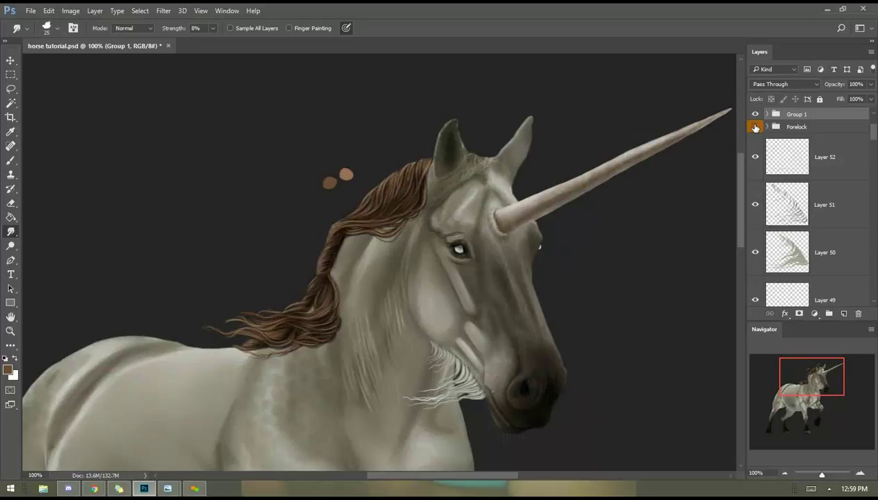
click(755, 127)
mouse_move(792, 128)
mouse_down()
mouse_move(789, 112)
mouse_move(796, 111)
mouse_up()
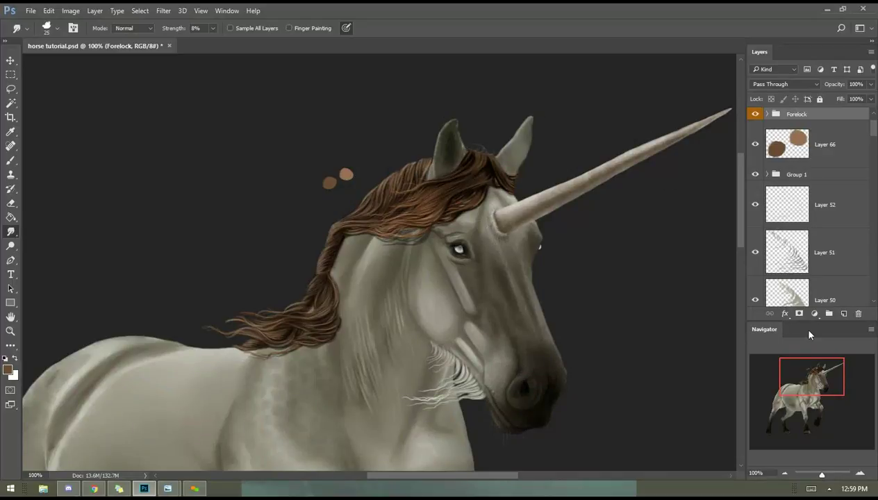
key(ctrl+minus)
drag(503, 222, 536, 197)
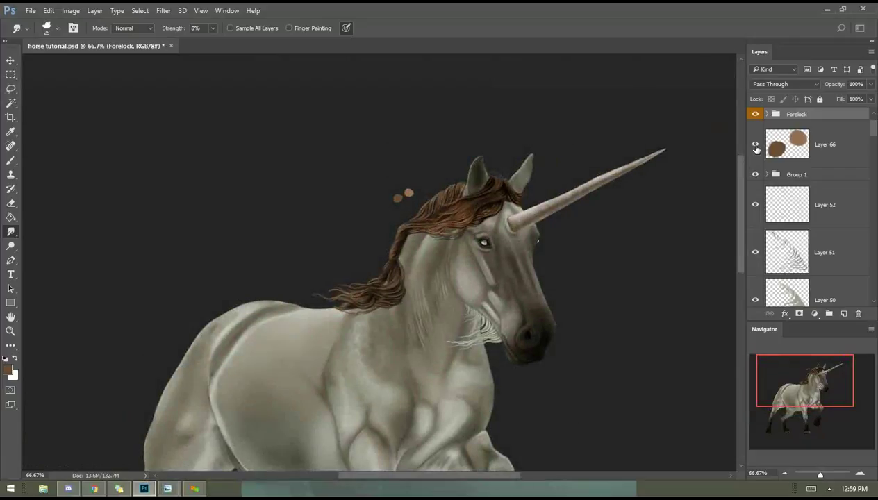
Hide the Forelock group and add a new layer at the top of the mane group
click(756, 115)
click(765, 176)
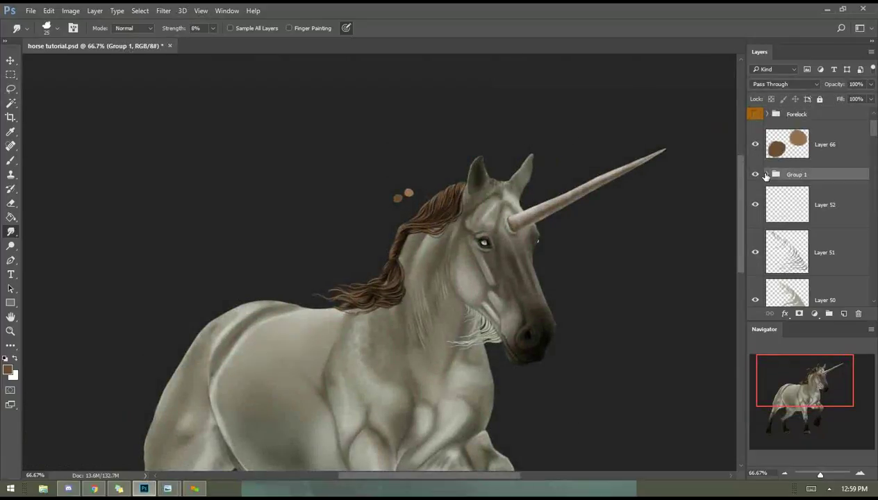
click(766, 176)
click(827, 205)
click(843, 313)
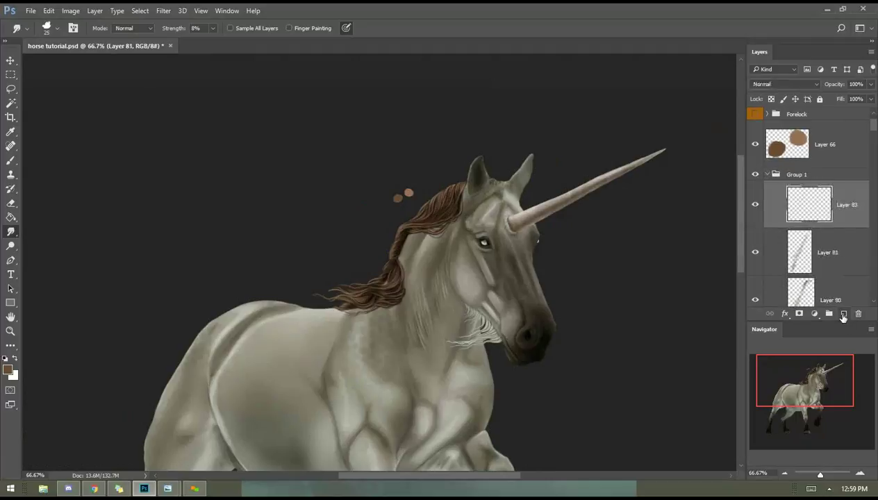
Reset the colours to black and brush a broad shadow over the inner area of the upper mane
click(860, 476)
click(860, 475)
drag(414, 96, 307, 179)
click(12, 161)
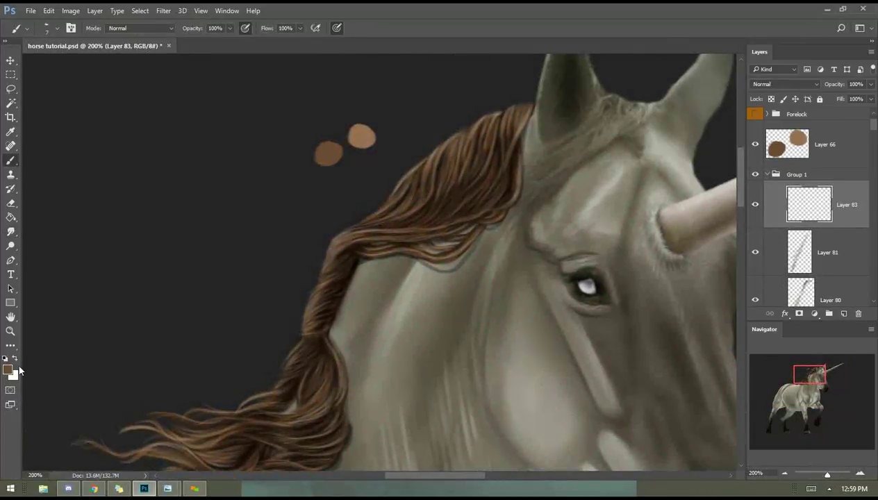
key(d)
mouse_move(404, 203)
mouse_down()
mouse_move(482, 176)
mouse_move(506, 137)
mouse_move(410, 207)
mouse_move(371, 221)
mouse_up()
drag(487, 174, 446, 210)
Paint black shadow patches into the lower mane, below the twisted section and among the flowing strands
key(space)
drag(392, 280, 455, 118)
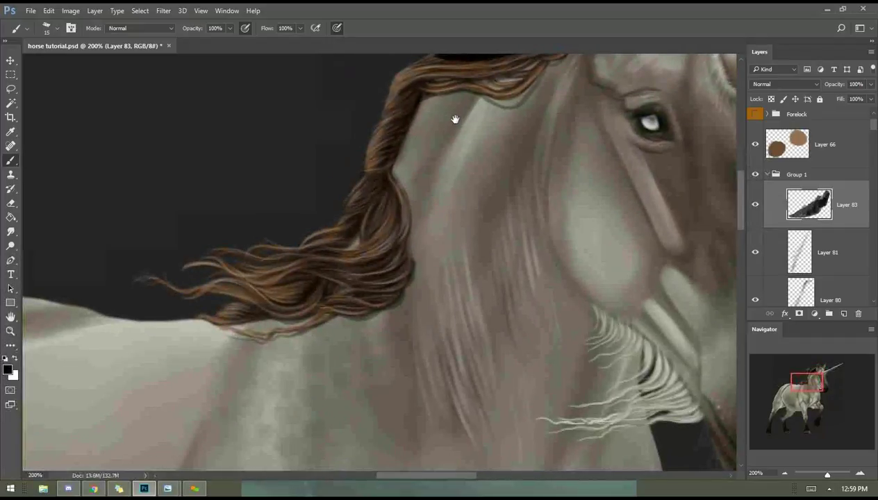
mouse_move(375, 209)
mouse_down()
mouse_move(384, 192)
mouse_move(394, 293)
mouse_move(340, 312)
mouse_up()
mouse_move(332, 230)
mouse_down()
mouse_move(285, 279)
mouse_move(312, 278)
mouse_move(244, 309)
mouse_up()
key(space)
mouse_move(460, 211)
mouse_down()
mouse_move(384, 280)
mouse_move(369, 328)
mouse_up()
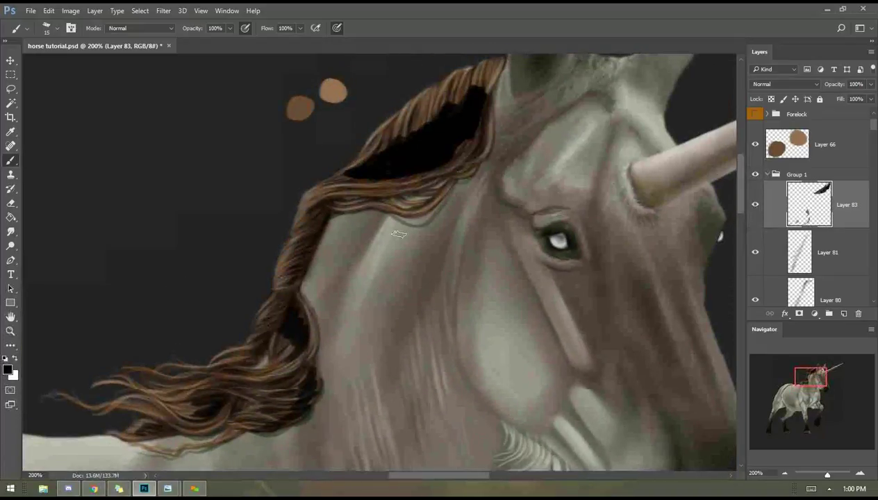
Soften the black mane shadows with a Gaussian Blur
click(163, 10)
mouse_move(176, 133)
click(125, 173)
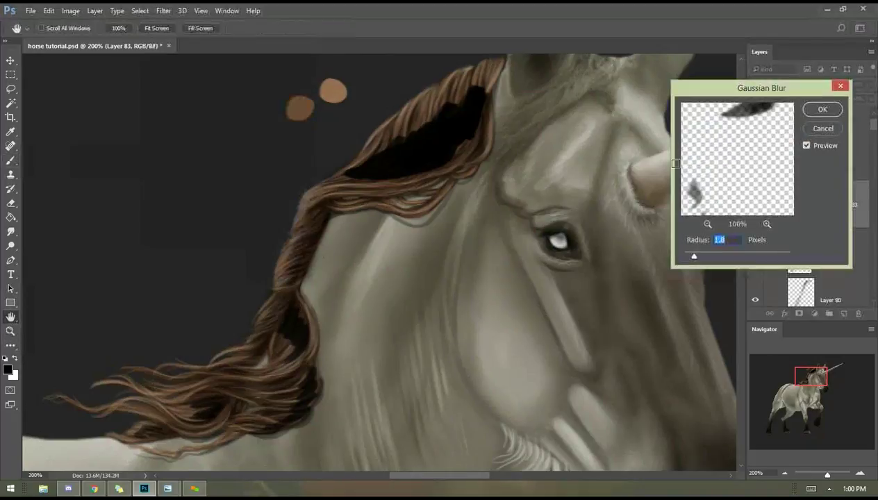
click(707, 257)
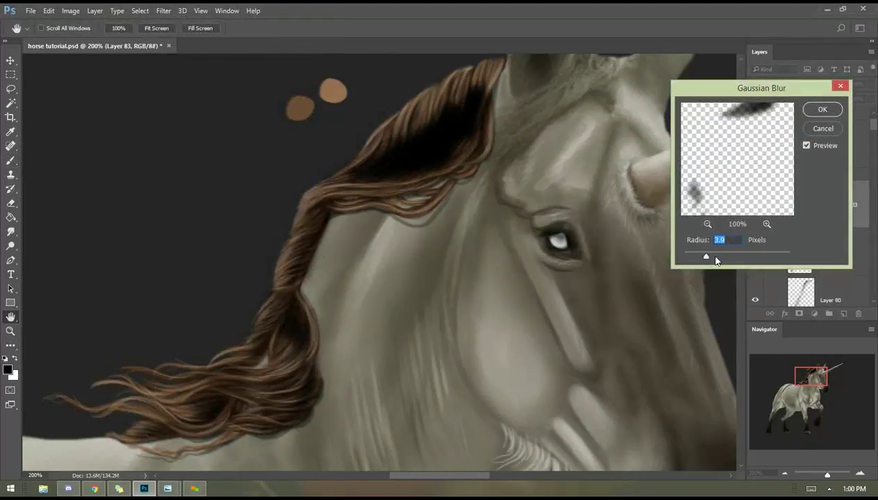
click(715, 257)
click(821, 109)
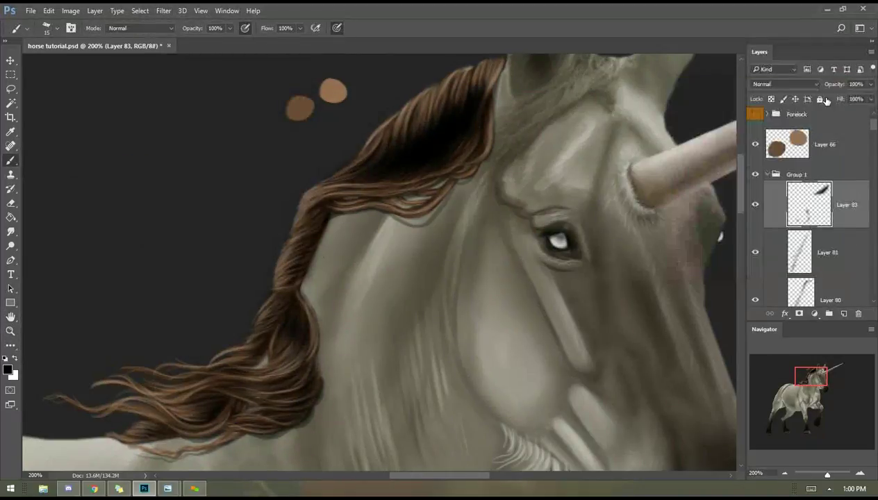
Lower the blurred shadow layer's opacity to 25% and show the Forelock group
click(870, 84)
mouse_move(861, 97)
mouse_down()
mouse_move(814, 97)
mouse_move(824, 101)
mouse_up()
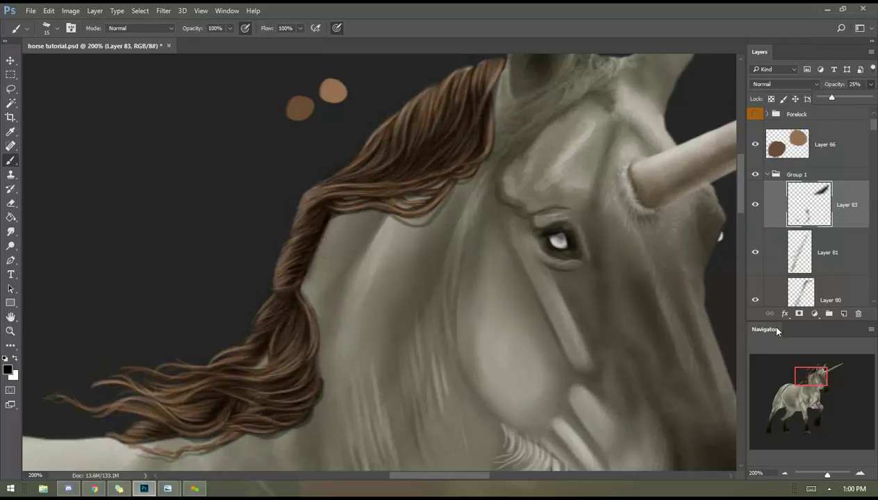
click(782, 473)
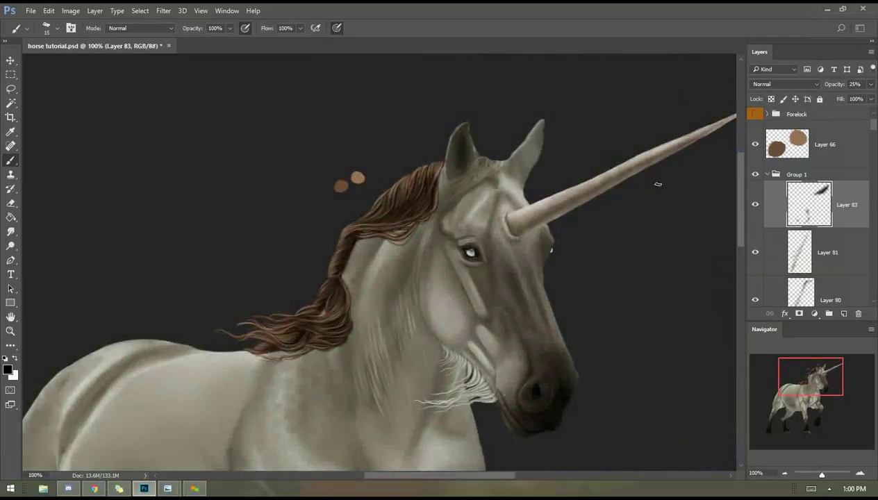
click(755, 114)
drag(536, 191, 592, 157)
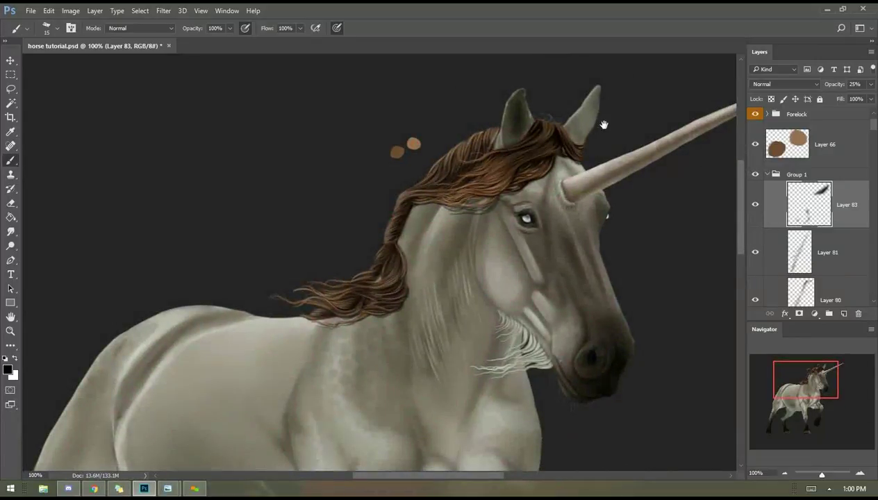
Set the blurred shadow layer's opacity to 23% and add a new layer above it
click(871, 87)
mouse_move(833, 99)
mouse_down()
mouse_move(822, 99)
mouse_move(832, 103)
mouse_up()
drag(576, 205, 589, 180)
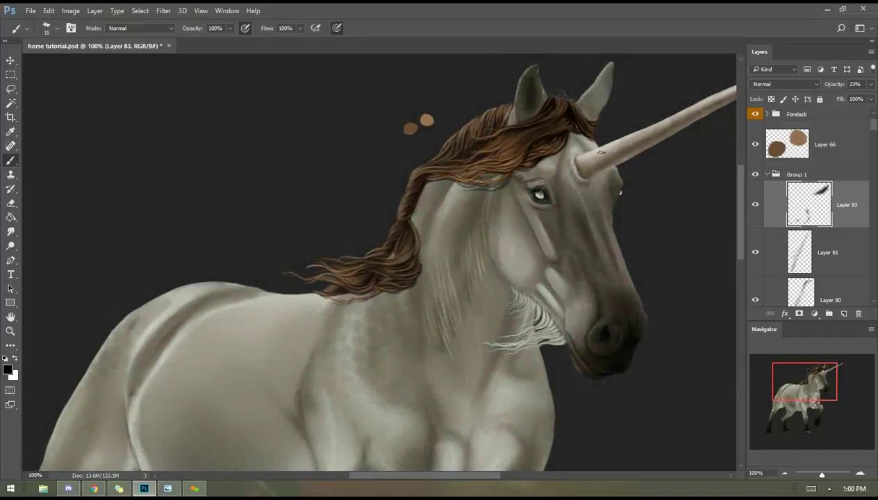
drag(650, 104, 571, 151)
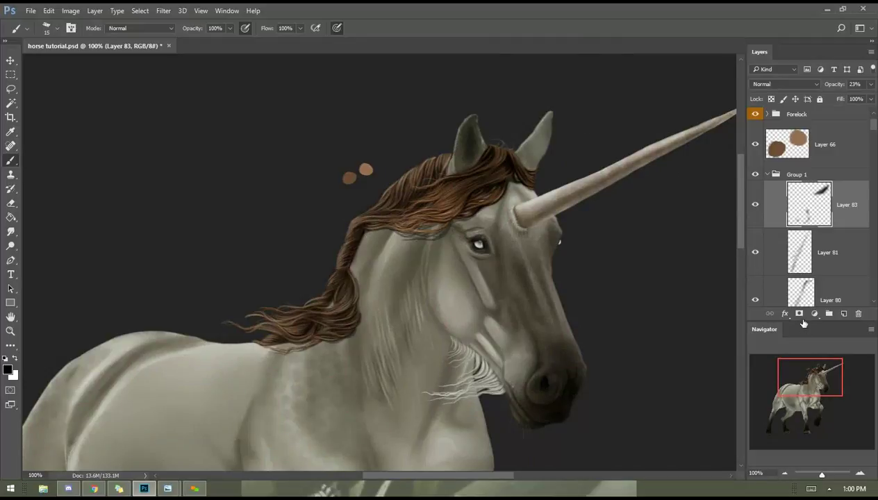
click(785, 473)
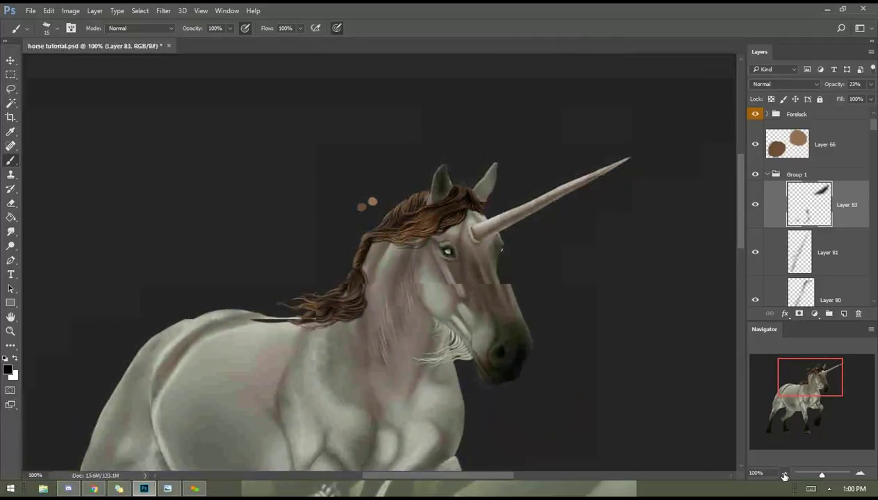
drag(481, 160, 516, 151)
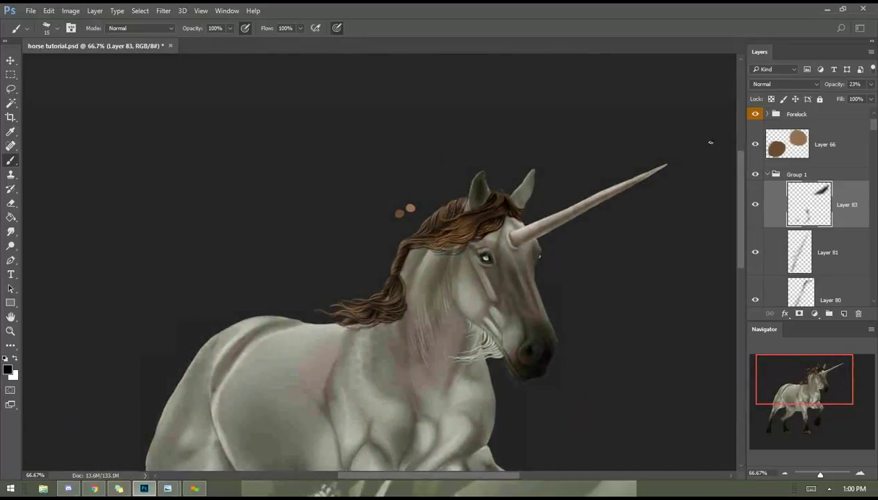
click(844, 313)
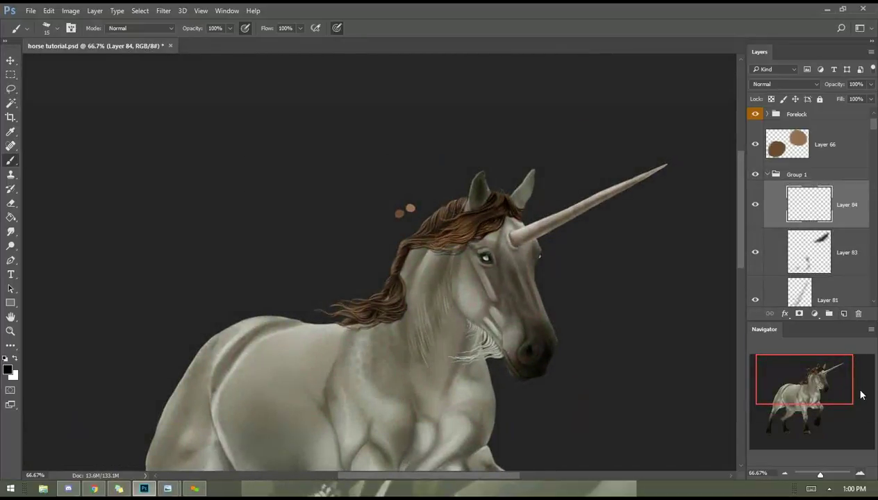
Set the brush to size 5 and its colour to light tan c5a083, based on the lighter brown swatch
click(860, 473)
click(860, 473)
click(860, 473)
click(860, 473)
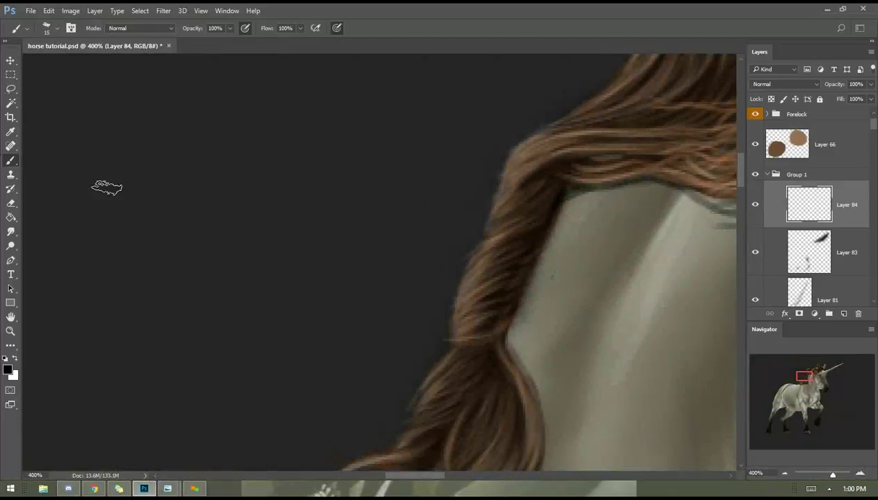
key(bracketleft)
key(bracketleft)
drag(608, 180, 392, 272)
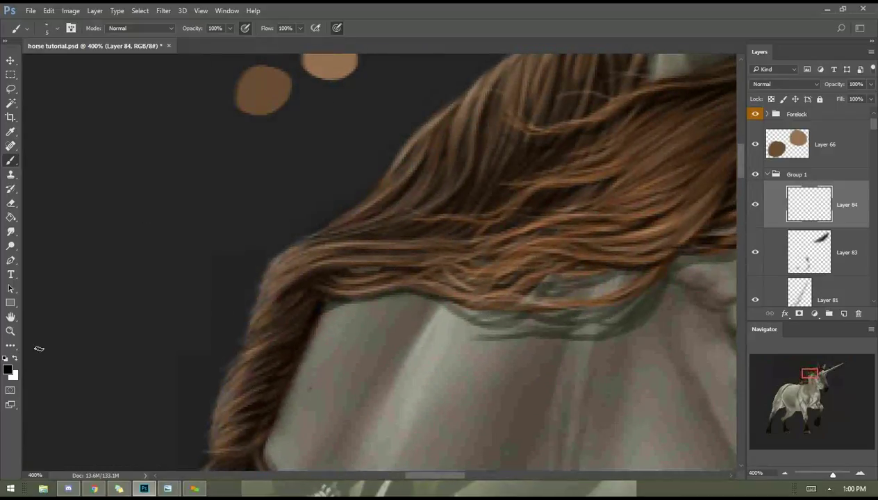
click(10, 131)
click(337, 65)
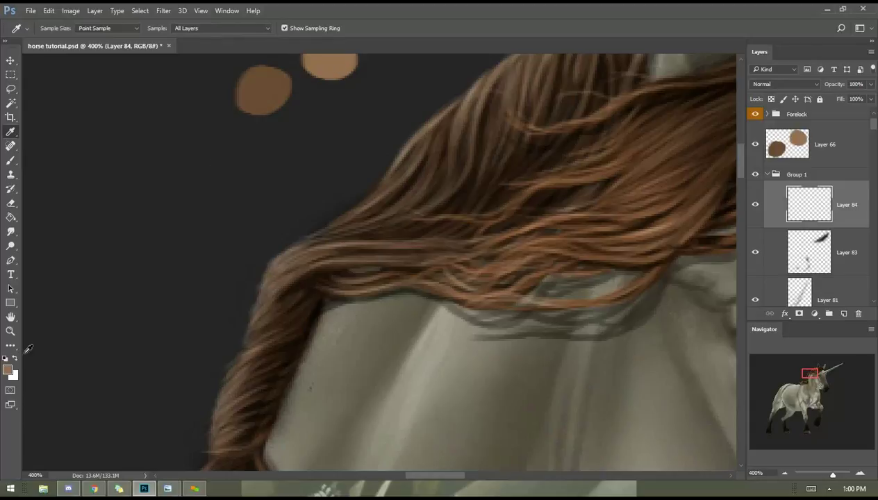
click(8, 369)
click(343, 150)
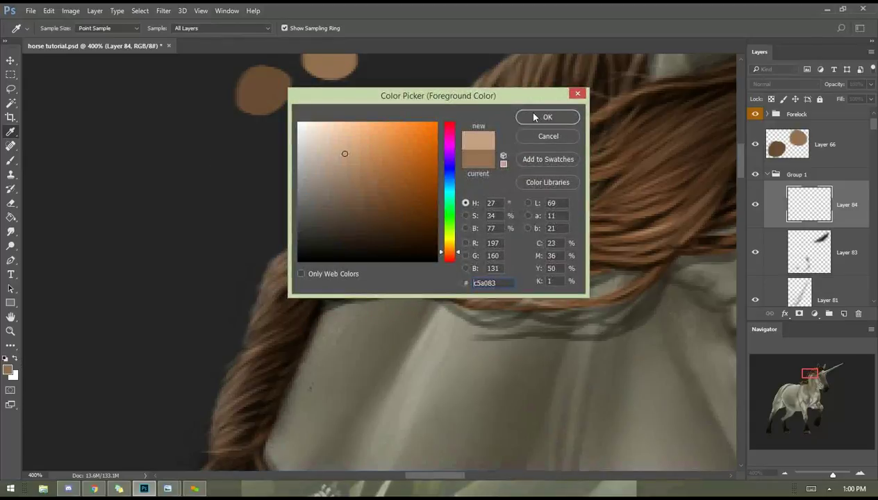
key(Return)
click(11, 160)
Paint fine light tan flyaway hairs along the upper edge of the mane's crest, from the ear down the neck
drag(523, 120, 406, 225)
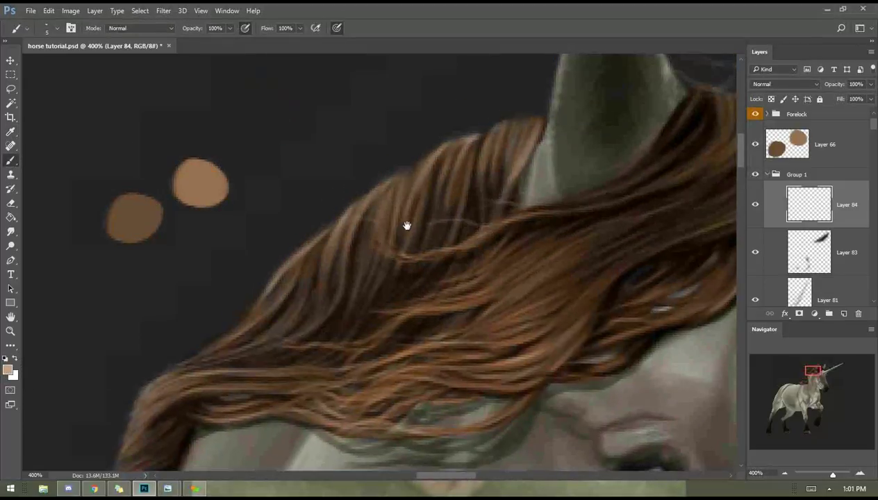
mouse_move(539, 114)
mouse_down()
mouse_move(503, 112)
mouse_move(537, 111)
mouse_move(485, 98)
mouse_move(528, 118)
mouse_move(429, 142)
mouse_move(479, 135)
mouse_move(442, 158)
mouse_move(457, 137)
mouse_move(422, 175)
mouse_up()
drag(443, 135, 390, 158)
drag(519, 117, 484, 133)
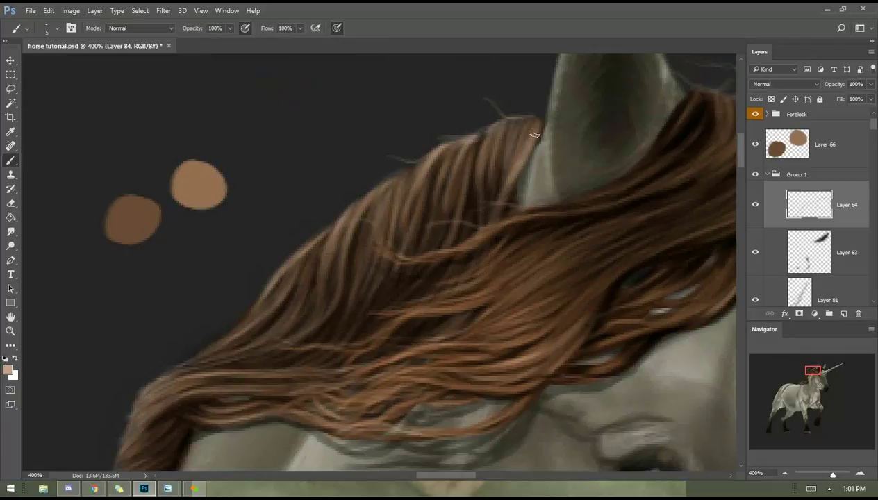
drag(365, 215, 494, 160)
mouse_move(502, 125)
mouse_down()
mouse_move(402, 181)
mouse_move(452, 174)
mouse_move(387, 243)
mouse_move(432, 192)
mouse_move(341, 245)
mouse_up()
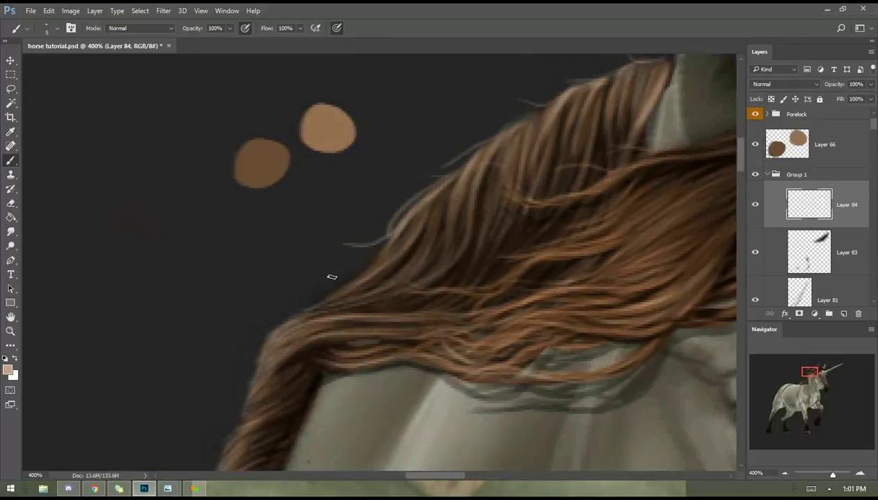
Add fine flyaway hairs along the outer edge of the twisted section and at the trailing tips of the lower mane
drag(445, 172, 556, 62)
mouse_move(468, 164)
mouse_down()
mouse_move(396, 182)
mouse_move(369, 207)
mouse_move(361, 250)
mouse_move(477, 112)
mouse_move(392, 213)
mouse_move(371, 300)
mouse_move(486, 139)
mouse_move(406, 237)
mouse_move(367, 245)
mouse_move(360, 279)
mouse_up()
mouse_move(350, 281)
mouse_down()
mouse_move(455, 190)
mouse_move(382, 180)
mouse_move(355, 185)
mouse_move(343, 202)
mouse_move(243, 190)
mouse_up()
drag(324, 196, 281, 212)
mouse_move(369, 239)
mouse_down()
mouse_move(313, 218)
mouse_move(295, 191)
mouse_up()
mouse_move(326, 237)
mouse_down()
mouse_move(222, 242)
mouse_move(381, 195)
mouse_move(344, 182)
mouse_up()
drag(422, 221, 300, 181)
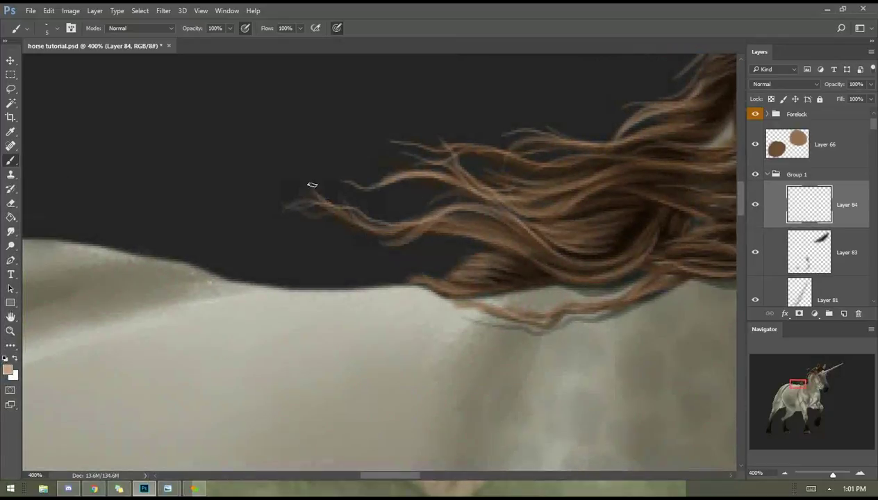
mouse_move(508, 251)
mouse_down()
mouse_move(340, 240)
mouse_move(443, 258)
mouse_move(430, 265)
mouse_up()
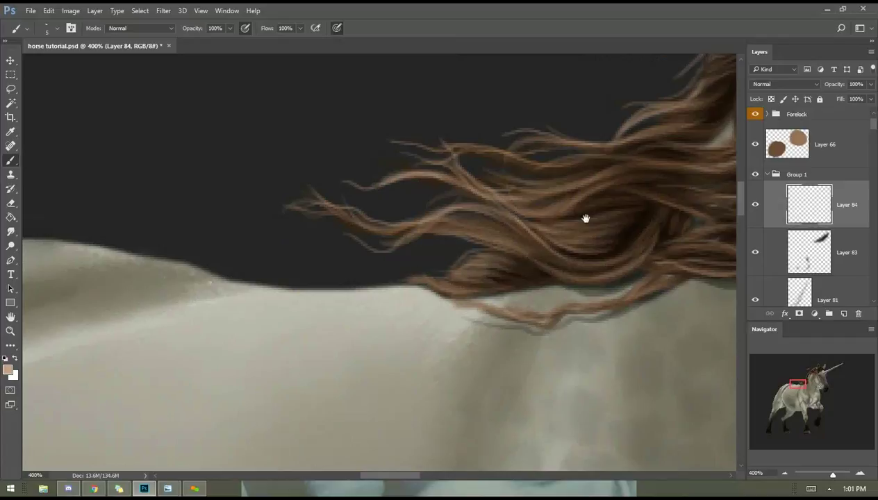
Paint thin light tan highlight strands over the lower mane's underside and the flowing hair beneath the twisted section
scroll(533, 225, right, 6)
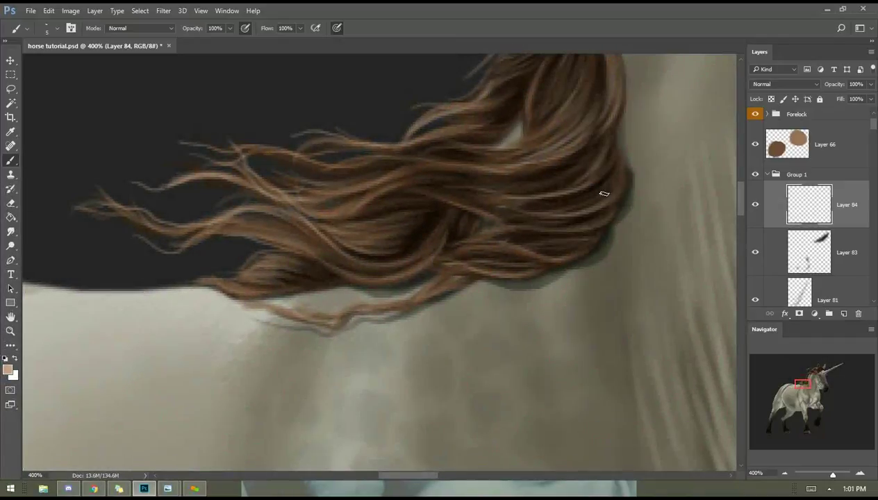
mouse_move(609, 214)
mouse_down()
mouse_move(560, 250)
mouse_move(489, 279)
mouse_up()
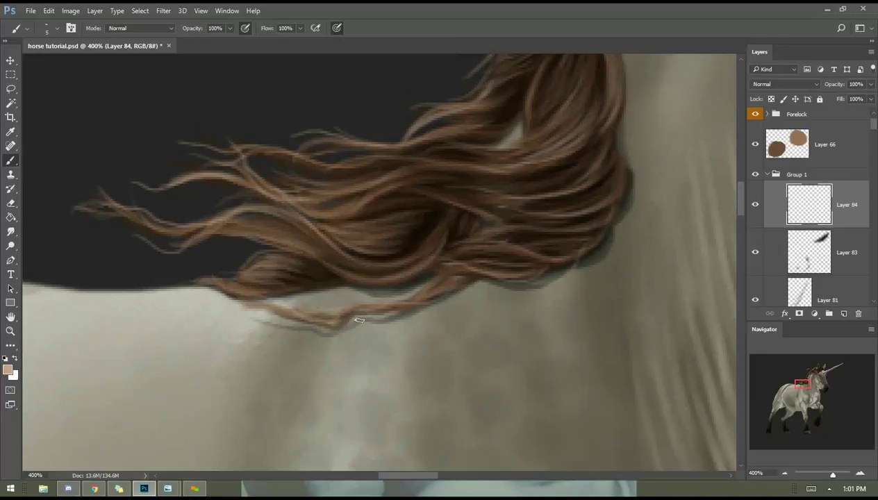
drag(496, 294, 447, 347)
drag(436, 143, 485, 224)
mouse_move(463, 195)
mouse_down()
mouse_move(468, 257)
mouse_move(429, 266)
mouse_up()
drag(495, 146, 468, 233)
drag(473, 129, 415, 233)
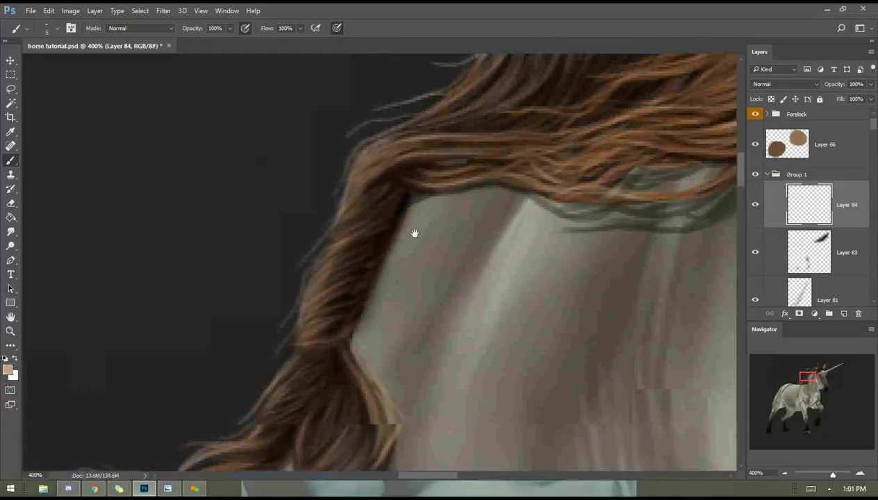
Paint thin highlight strands through the upper mane, from the bend over the neck up towards the ear
mouse_move(604, 144)
mouse_down()
mouse_move(459, 163)
mouse_move(507, 198)
mouse_move(578, 214)
mouse_up()
mouse_move(375, 249)
mouse_down()
mouse_move(455, 254)
mouse_move(453, 235)
mouse_up()
drag(377, 232, 448, 236)
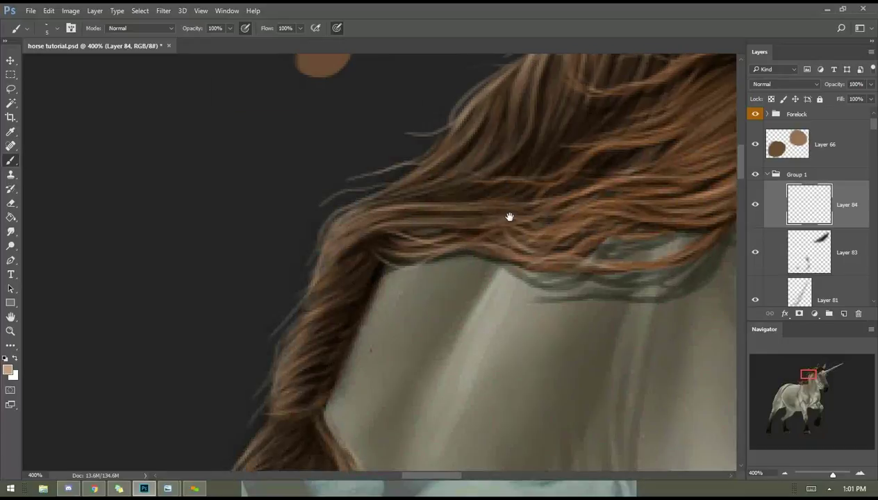
drag(581, 145, 512, 215)
mouse_move(481, 151)
mouse_down()
mouse_move(464, 209)
mouse_move(415, 228)
mouse_up()
drag(440, 155, 399, 239)
drag(442, 213, 364, 242)
drag(414, 158, 393, 227)
drag(516, 157, 442, 227)
drag(443, 158, 418, 244)
drag(473, 157, 449, 226)
drag(491, 132, 482, 205)
mouse_move(510, 148)
mouse_down()
mouse_move(485, 219)
mouse_move(497, 215)
mouse_up()
drag(532, 112, 515, 173)
drag(539, 112, 531, 157)
drag(546, 128, 536, 161)
mouse_move(564, 112)
mouse_down()
mouse_move(537, 170)
mouse_move(544, 145)
mouse_move(587, 82)
mouse_up()
Add light strands over the mane's bend and along the outer side of the twisted section
drag(323, 248, 260, 274)
drag(325, 250, 431, 105)
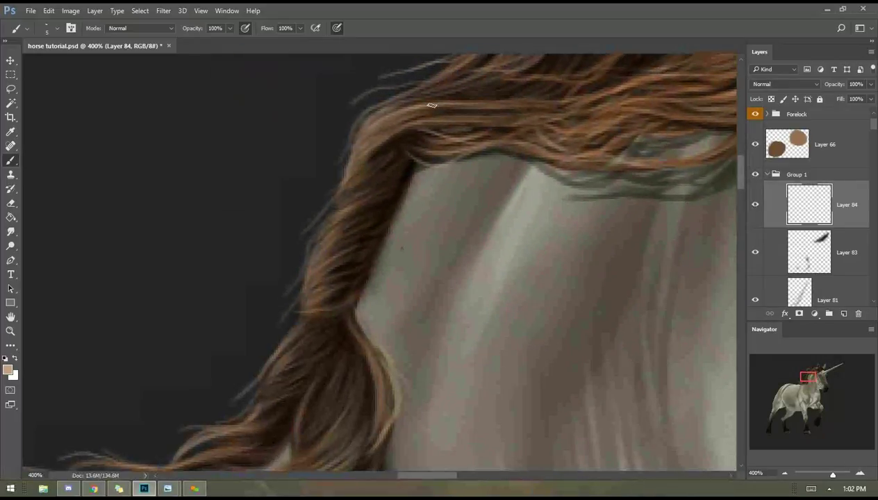
drag(378, 110, 469, 92)
drag(350, 195, 307, 223)
drag(339, 267, 297, 310)
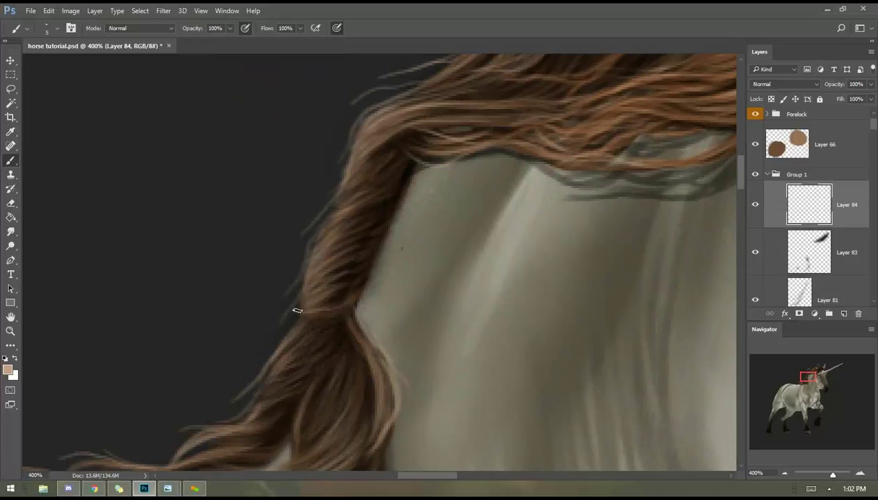
Add a new layer and handwrite "all done!" with a size 20 brush in the empty background above the unicorn's back
click(784, 473)
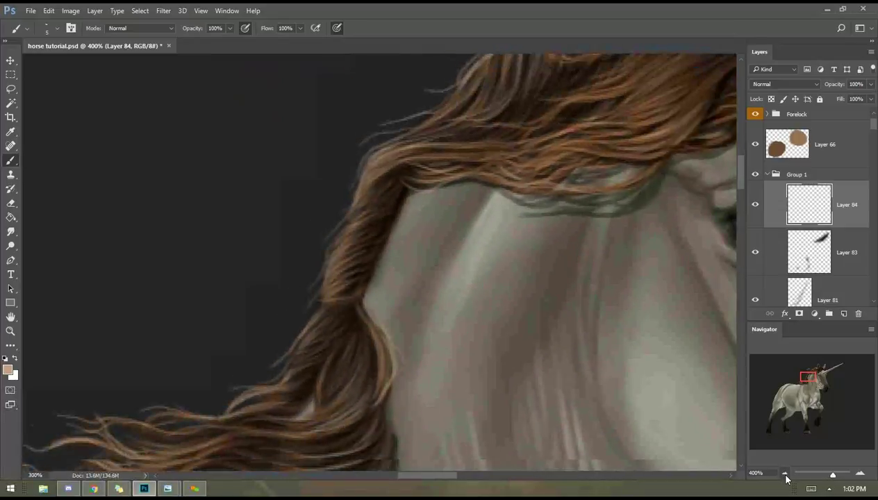
click(785, 473)
drag(531, 220, 586, 206)
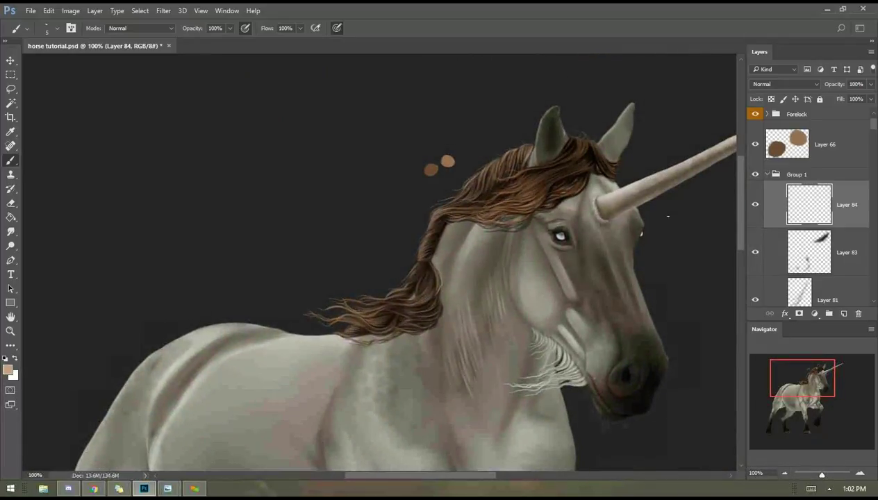
key(ctrl+shift+alt+n)
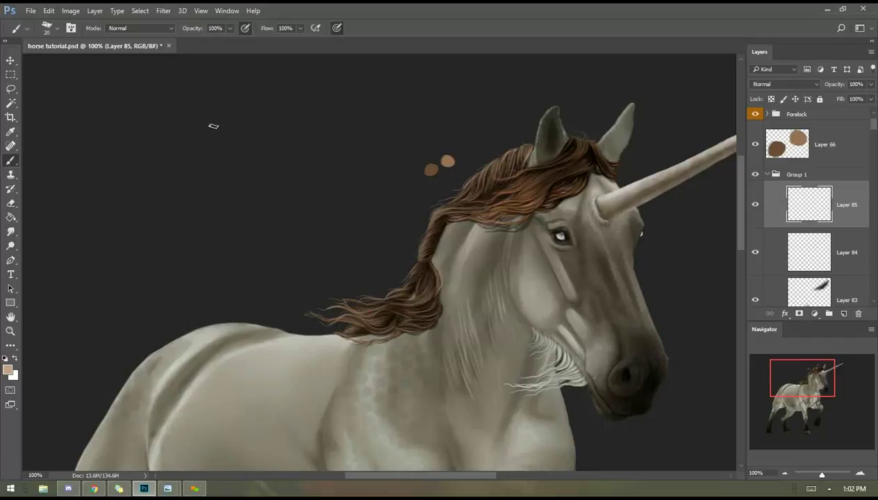
drag(412, 169, 368, 182)
drag(371, 217, 393, 222)
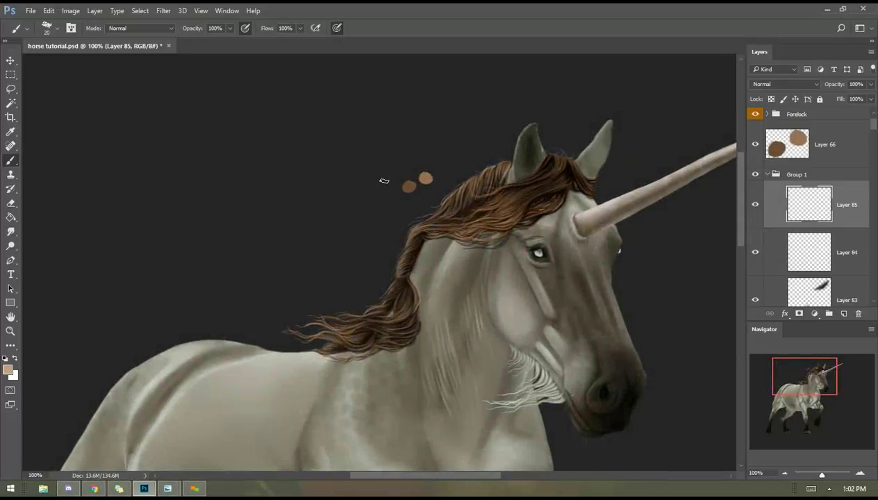
drag(309, 197, 359, 201)
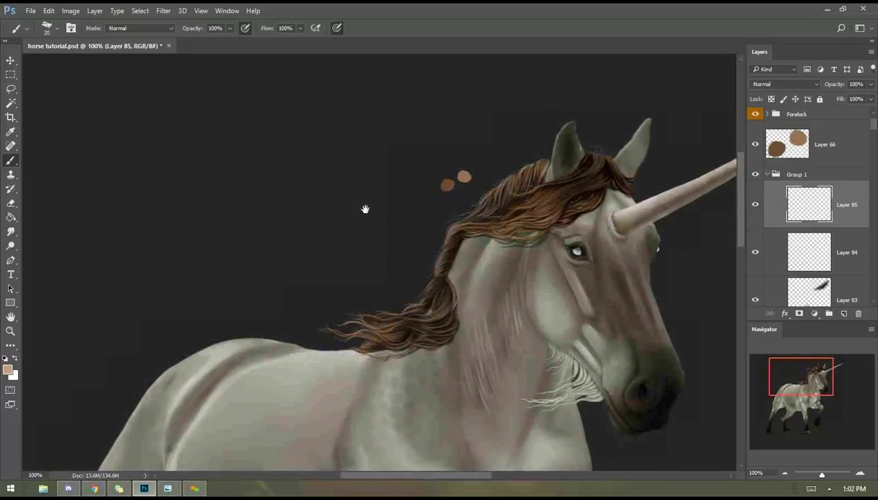
mouse_move(232, 222)
mouse_down()
mouse_move(259, 182)
mouse_move(284, 198)
mouse_move(324, 165)
mouse_move(325, 177)
mouse_move(340, 172)
mouse_move(350, 152)
mouse_move(355, 166)
mouse_move(369, 144)
mouse_move(413, 138)
mouse_up()
drag(403, 89, 409, 104)
click(423, 144)
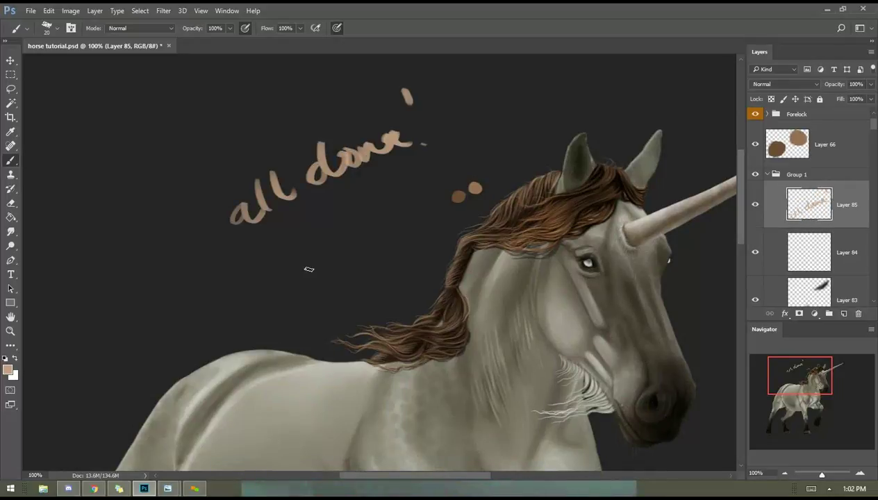
Handwrite a closing note beneath "all done!" that begins with "Hope" and ends with "helped!"
drag(283, 234, 268, 237)
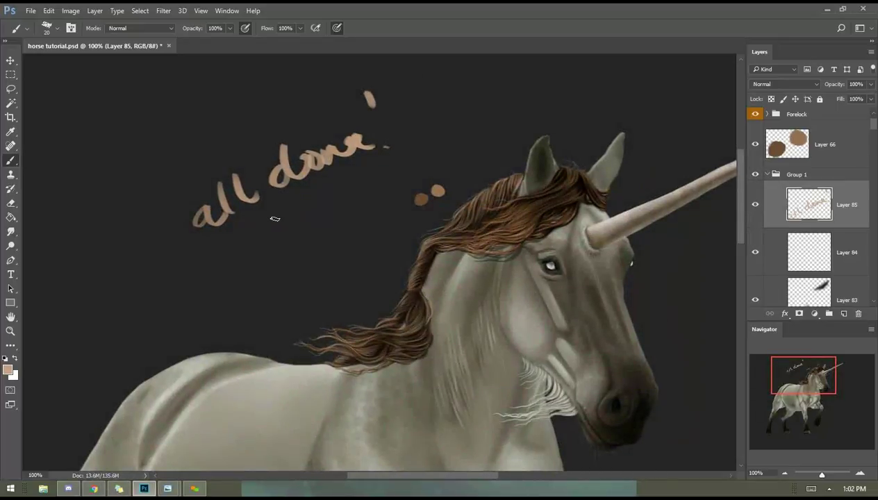
drag(273, 222, 275, 249)
mouse_move(266, 237)
mouse_down()
mouse_move(285, 229)
mouse_move(286, 244)
mouse_move(305, 229)
mouse_move(316, 236)
mouse_up()
mouse_move(317, 212)
mouse_down()
mouse_move(325, 217)
mouse_move(344, 204)
mouse_up()
mouse_move(372, 159)
mouse_down()
mouse_move(369, 186)
mouse_move(382, 169)
mouse_up()
mouse_move(387, 157)
mouse_down()
mouse_move(398, 182)
mouse_move(421, 175)
mouse_up()
mouse_move(427, 139)
mouse_down()
mouse_move(432, 159)
mouse_move(436, 147)
mouse_up()
drag(362, 185, 387, 173)
mouse_move(299, 262)
mouse_down()
mouse_move(339, 264)
mouse_move(347, 252)
mouse_up()
mouse_move(349, 233)
mouse_down()
mouse_move(356, 262)
mouse_move(399, 232)
mouse_move(402, 201)
mouse_move(400, 213)
mouse_up()
drag(326, 243, 502, 163)
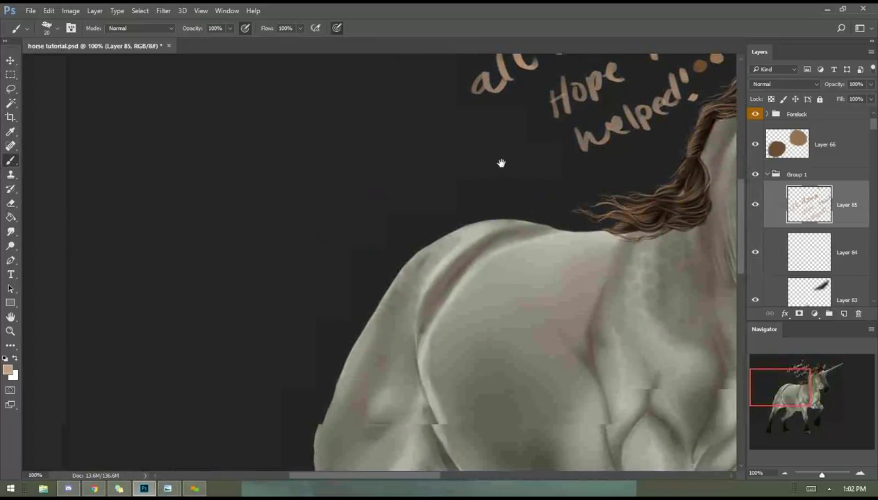
Draw a curved arrow down towards the unicorn's rear and handwrite "Same thing for the tail too!" beside it
mouse_move(494, 120)
mouse_down()
mouse_move(304, 195)
mouse_move(289, 257)
mouse_up()
mouse_move(274, 223)
mouse_down()
mouse_move(288, 257)
mouse_move(330, 219)
mouse_up()
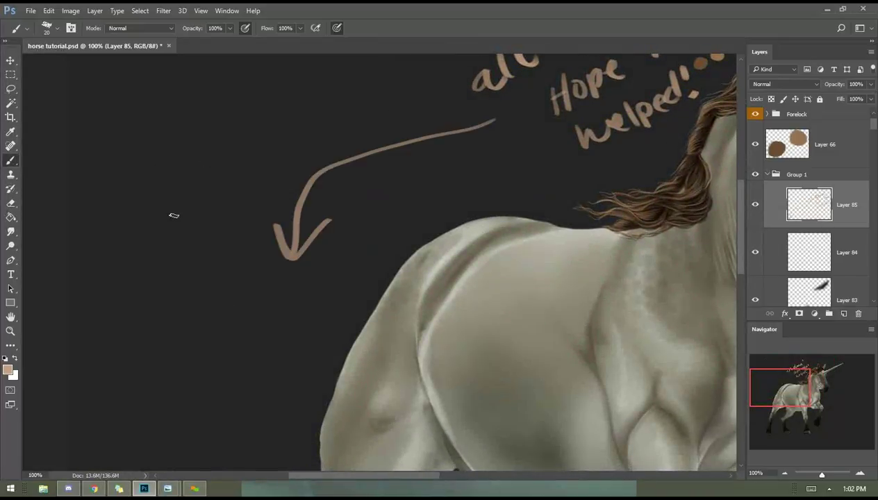
drag(155, 203, 144, 229)
mouse_move(176, 204)
mouse_down()
mouse_move(170, 221)
mouse_move(235, 180)
mouse_up()
drag(268, 135, 264, 157)
drag(260, 147, 281, 145)
mouse_move(279, 131)
mouse_down()
mouse_move(289, 150)
mouse_move(337, 118)
mouse_move(320, 147)
mouse_up()
mouse_move(257, 176)
mouse_down()
mouse_move(250, 200)
mouse_move(284, 175)
mouse_up()
drag(143, 271, 136, 297)
drag(129, 281, 153, 285)
mouse_move(154, 278)
mouse_down()
mouse_move(178, 285)
mouse_move(186, 274)
mouse_up()
drag(208, 235, 196, 258)
drag(187, 247, 232, 244)
drag(244, 206, 241, 239)
mouse_move(197, 306)
mouse_down()
mouse_move(176, 240)
mouse_move(178, 271)
mouse_up()
drag(171, 254, 192, 249)
mouse_move(200, 247)
mouse_down()
mouse_move(196, 257)
mouse_move(224, 229)
mouse_up()
click(239, 242)
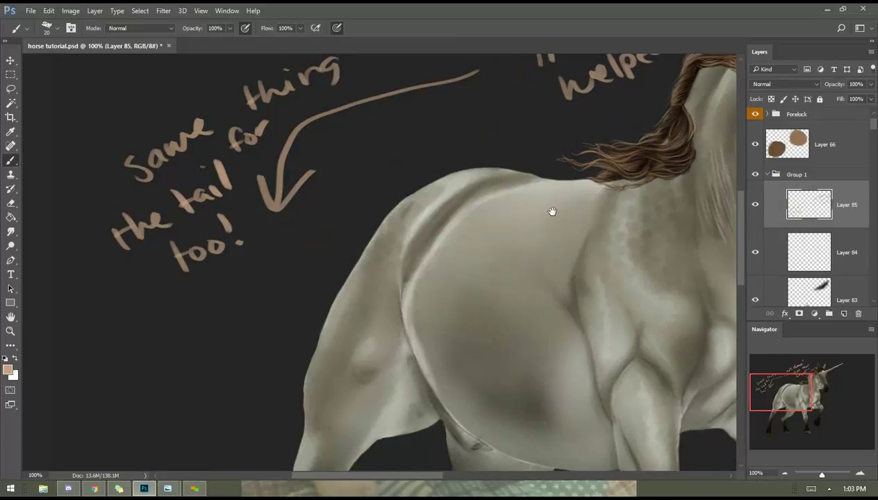
Delete the layer with the handwritten notes, add a new one and handwrite a short closing message behind the unicorn
click(859, 315)
click(844, 314)
mouse_move(181, 148)
mouse_down()
mouse_move(217, 134)
mouse_move(207, 159)
mouse_up()
mouse_move(221, 132)
mouse_down()
mouse_move(240, 154)
mouse_move(265, 145)
mouse_move(287, 119)
mouse_move(296, 132)
mouse_up()
drag(309, 117, 300, 132)
drag(310, 95, 318, 109)
click(323, 132)
mouse_move(521, 185)
mouse_down()
mouse_move(413, 260)
mouse_move(315, 277)
mouse_move(332, 268)
mouse_up()
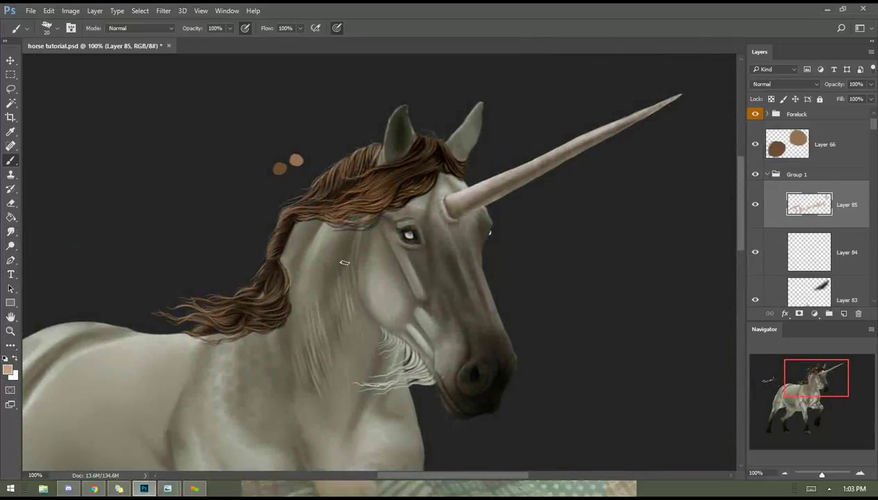